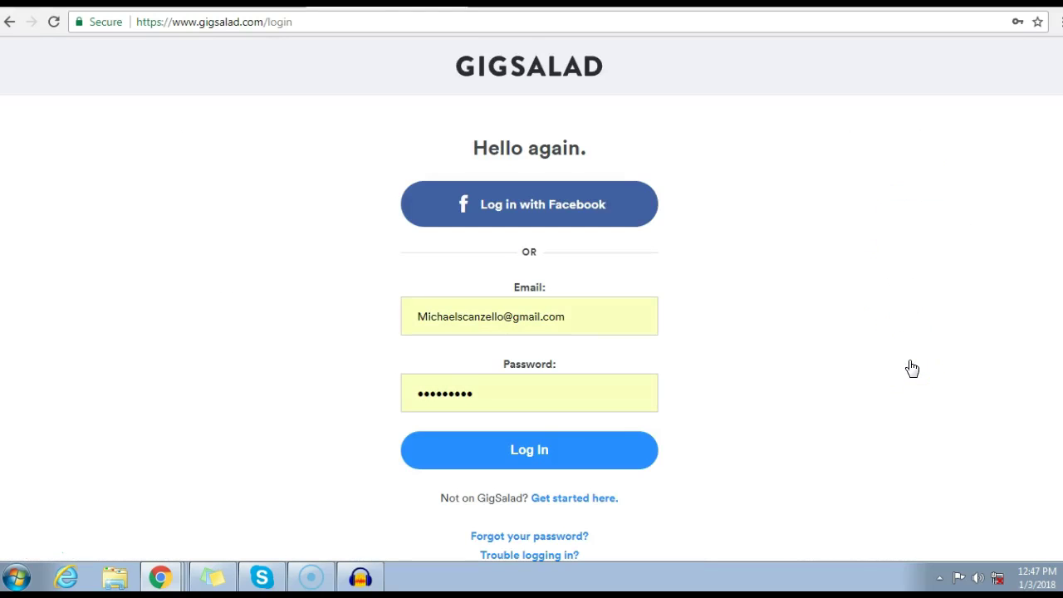
Step: Log in to GigSalad with the saved e-mail and password
{"action": "left_click", "coordinate": [591, 321]}
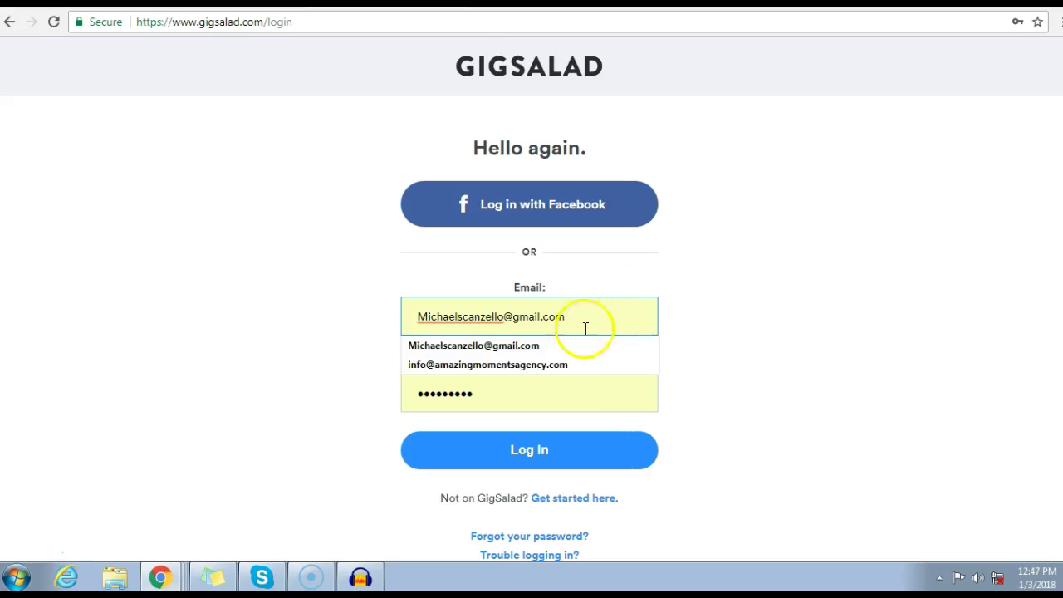
{"action": "left_click", "coordinate": [554, 403]}
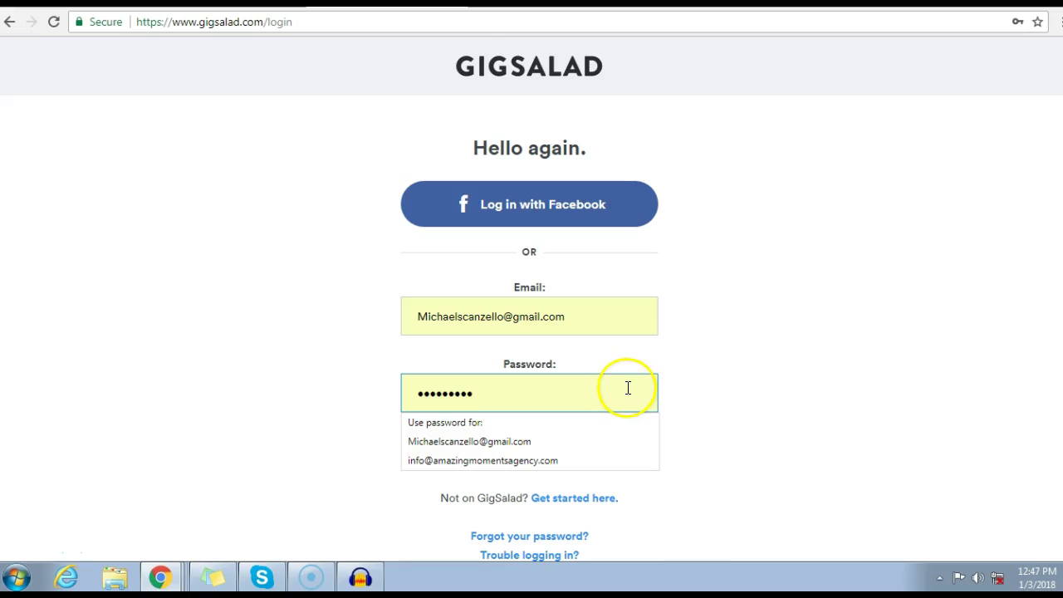
{"action": "scroll", "coordinate": [733, 325], "scroll_direction": "down", "scroll_amount": 1}
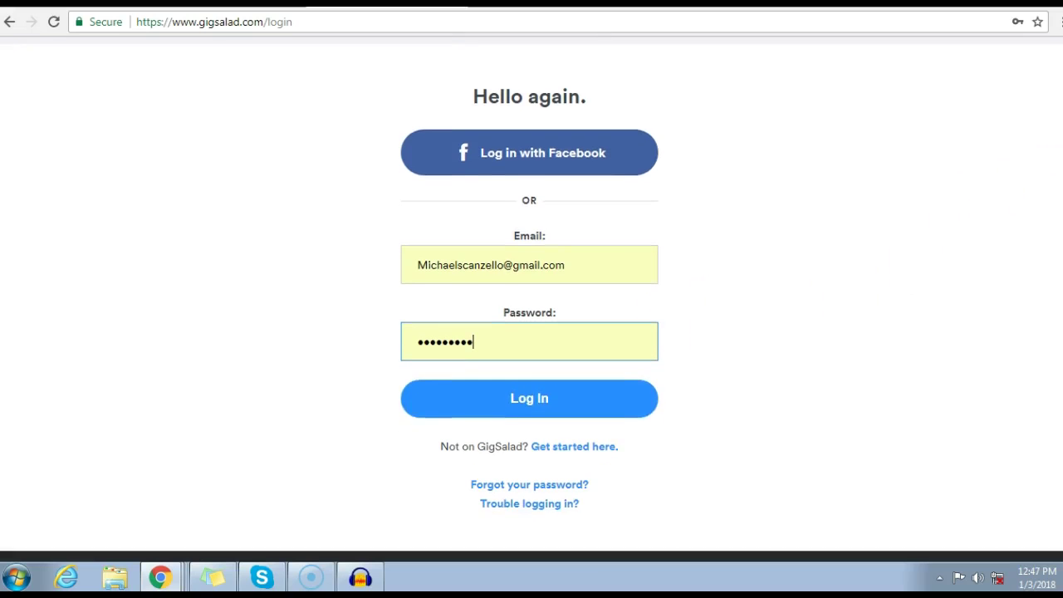
{"action": "left_click", "coordinate": [556, 371]}
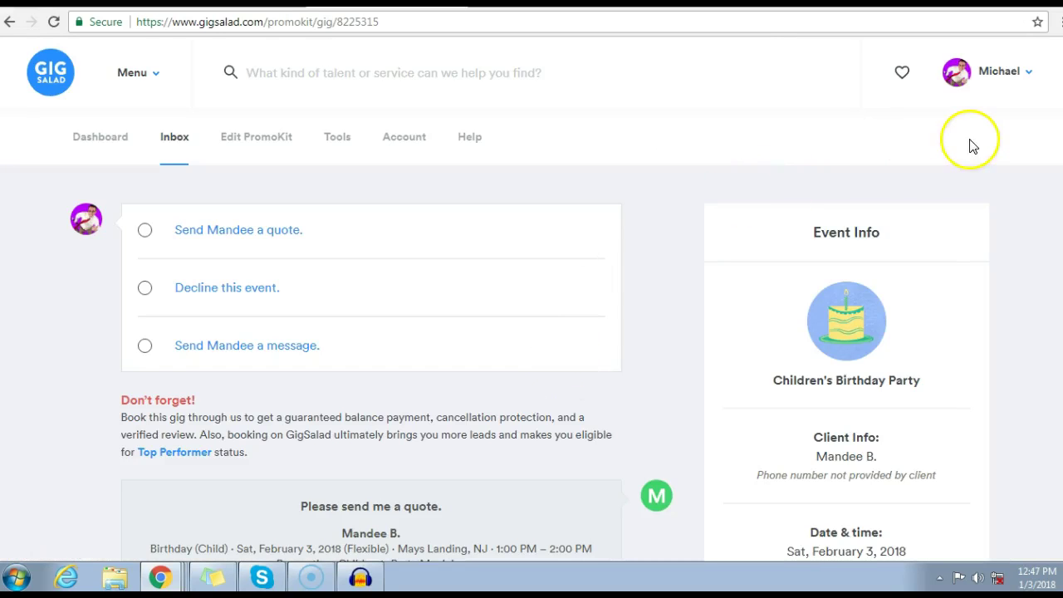
Step: Go to the account inbox and open the Children's Birthday Party lead in Mays Landing, NJ
{"action": "left_click", "coordinate": [960, 73]}
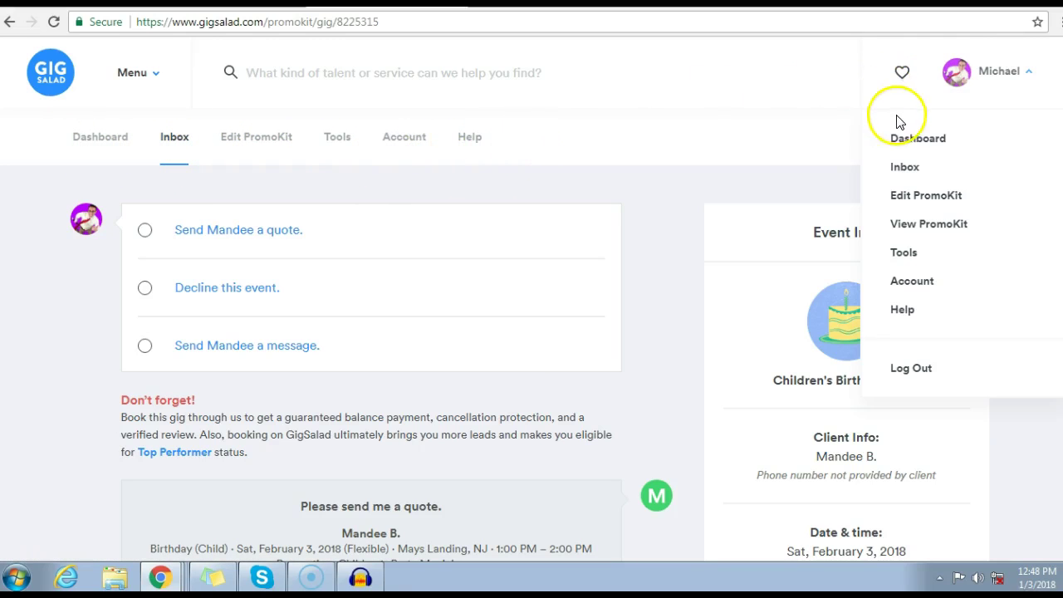
{"action": "left_click", "coordinate": [957, 73]}
{"action": "left_click", "coordinate": [957, 73]}
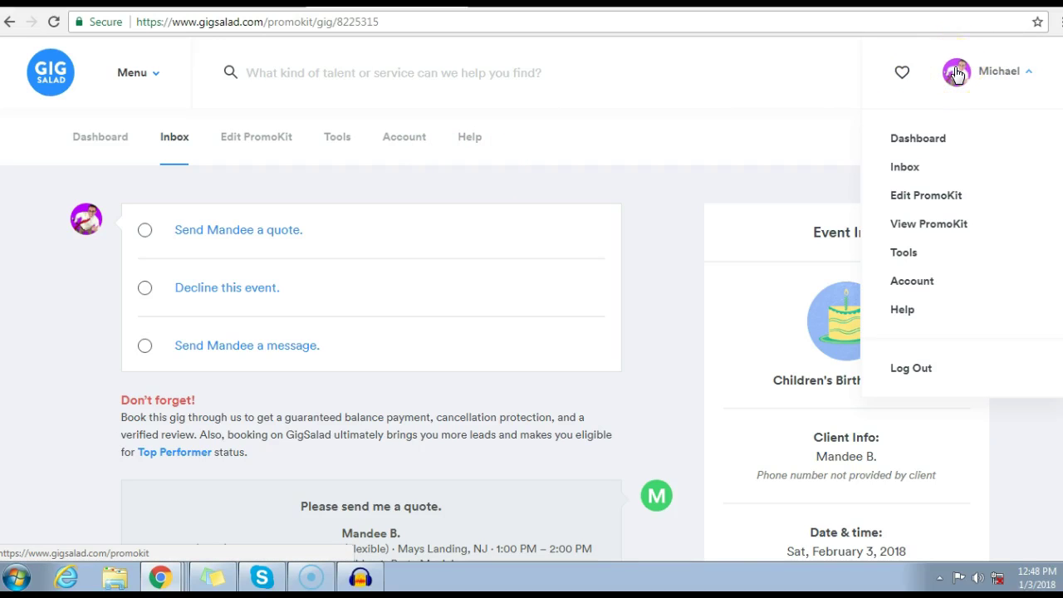
{"action": "left_click", "coordinate": [902, 169]}
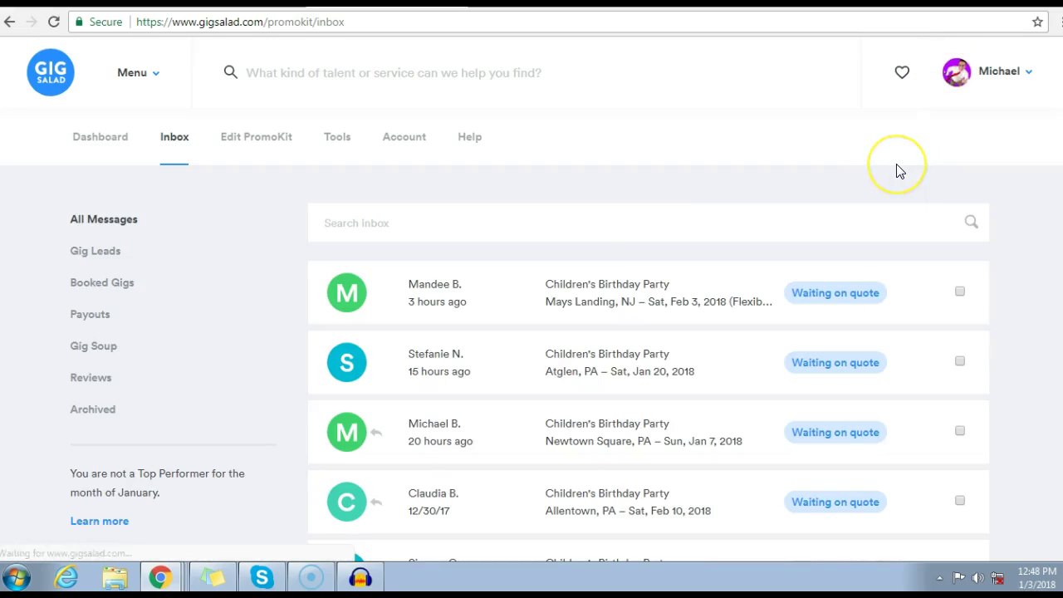
{"action": "left_click", "coordinate": [555, 304]}
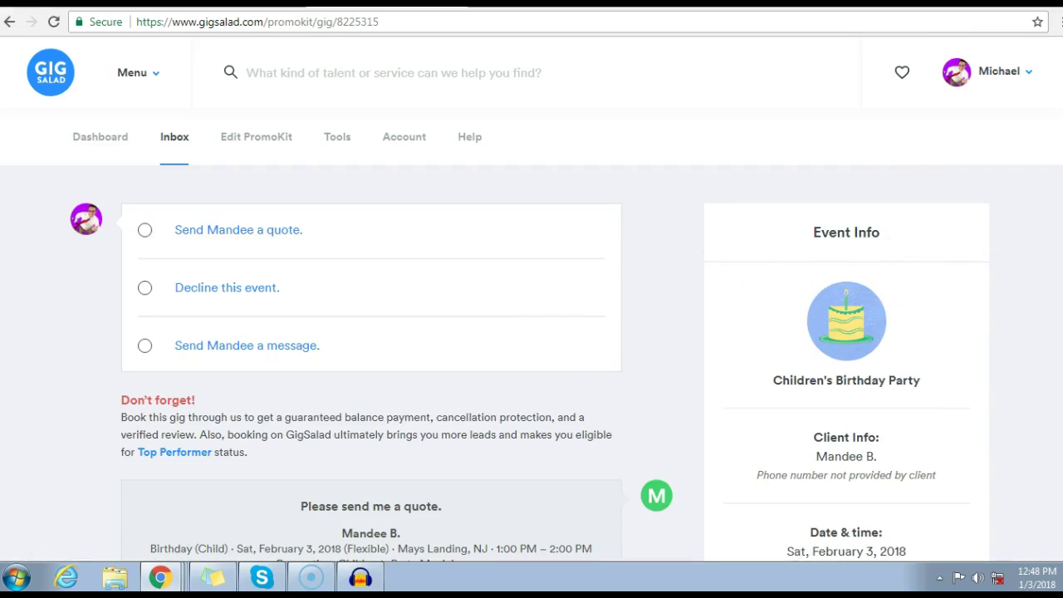
Step: Review the lead's quote request and event info, including date, time, location, requested act, guest numbers and children's ages
{"action": "scroll", "coordinate": [532, 332], "scroll_direction": "down", "scroll_amount": 6}
{"action": "scroll", "coordinate": [532, 332], "scroll_direction": "up", "scroll_amount": 2}
{"action": "scroll", "coordinate": [531, 333], "scroll_direction": "up", "scroll_amount": 2}
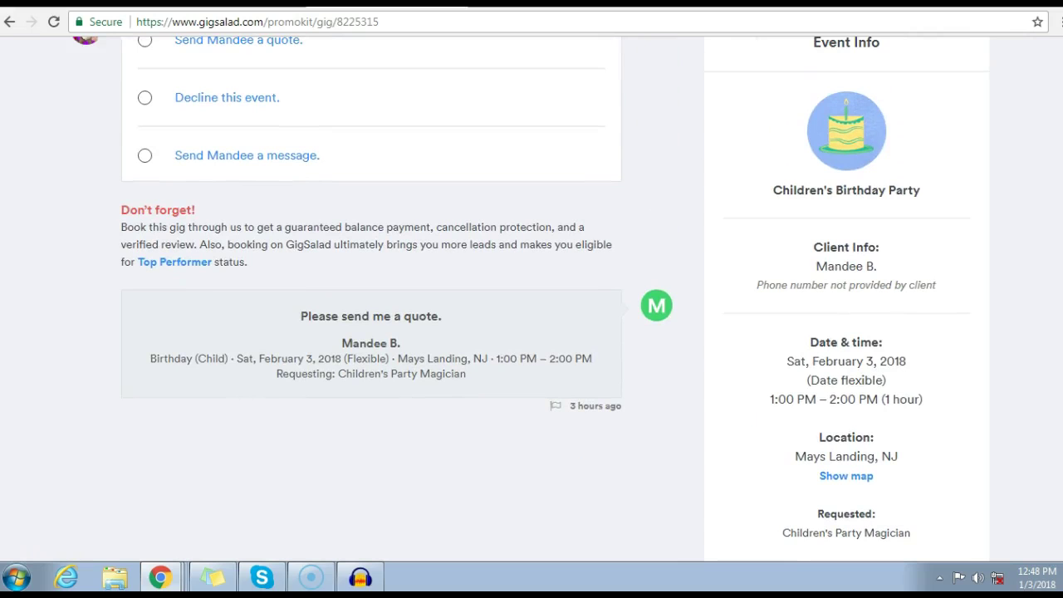
{"action": "scroll", "coordinate": [532, 299], "scroll_direction": "up", "scroll_amount": 1}
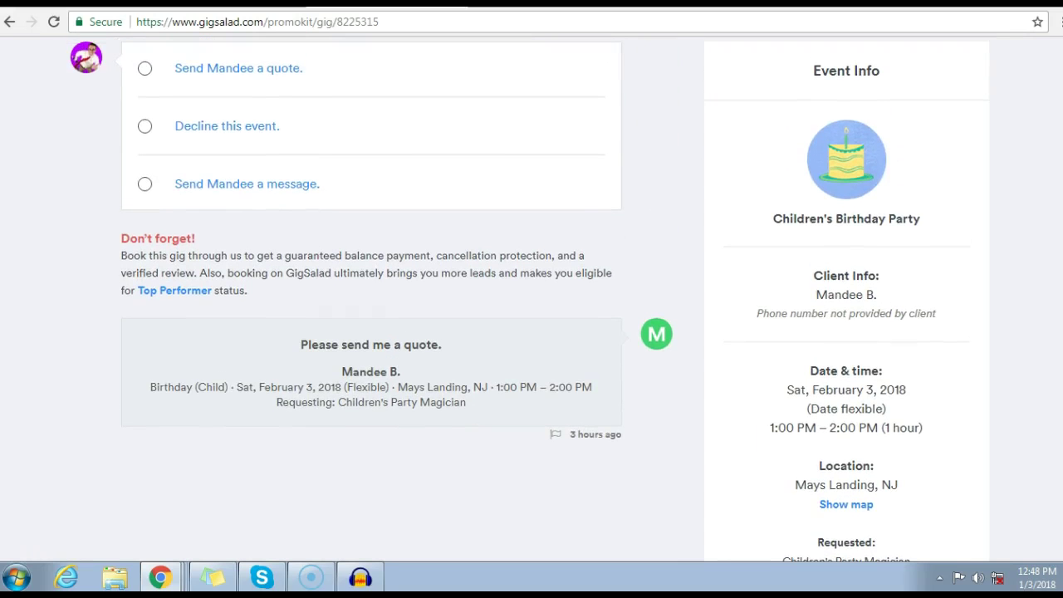
{"action": "scroll", "coordinate": [532, 299], "scroll_direction": "down", "scroll_amount": 3}
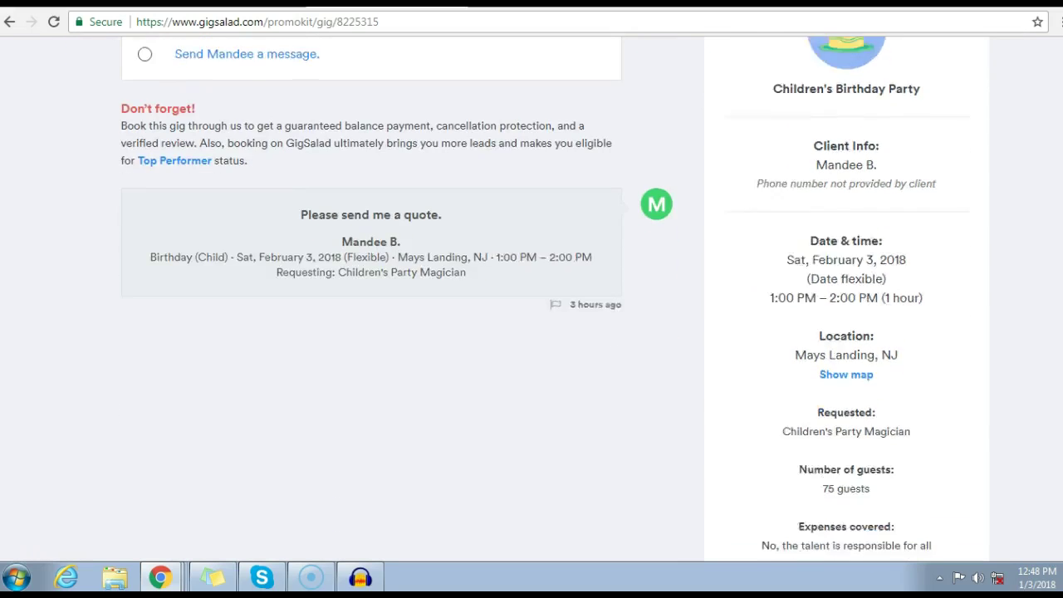
{"action": "scroll", "coordinate": [532, 299], "scroll_direction": "up", "scroll_amount": 2}
{"action": "scroll", "coordinate": [531, 299], "scroll_direction": "up", "scroll_amount": 1}
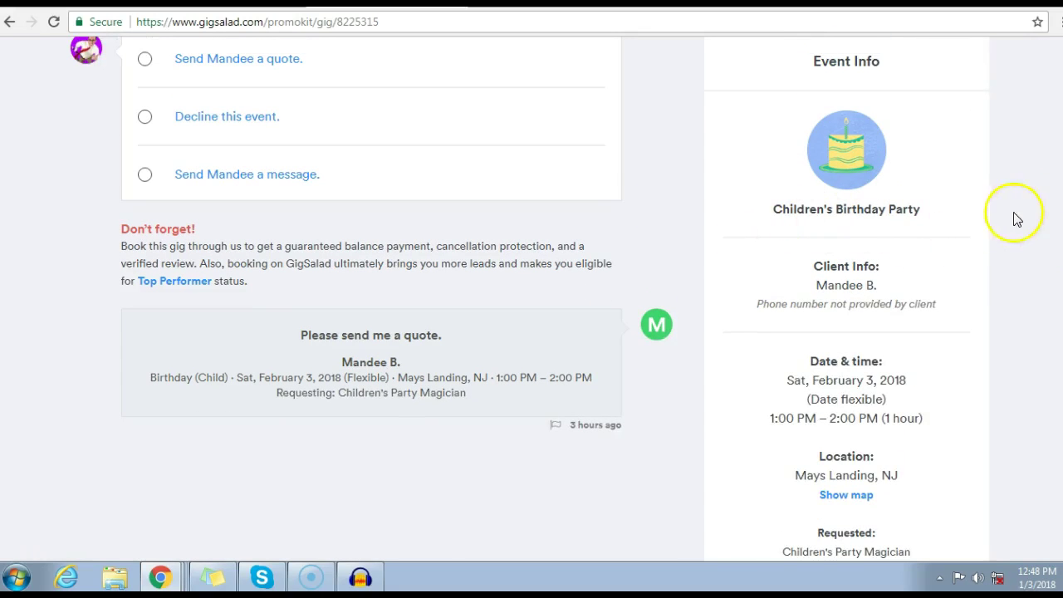
{"action": "scroll", "coordinate": [930, 240], "scroll_direction": "down", "scroll_amount": 2}
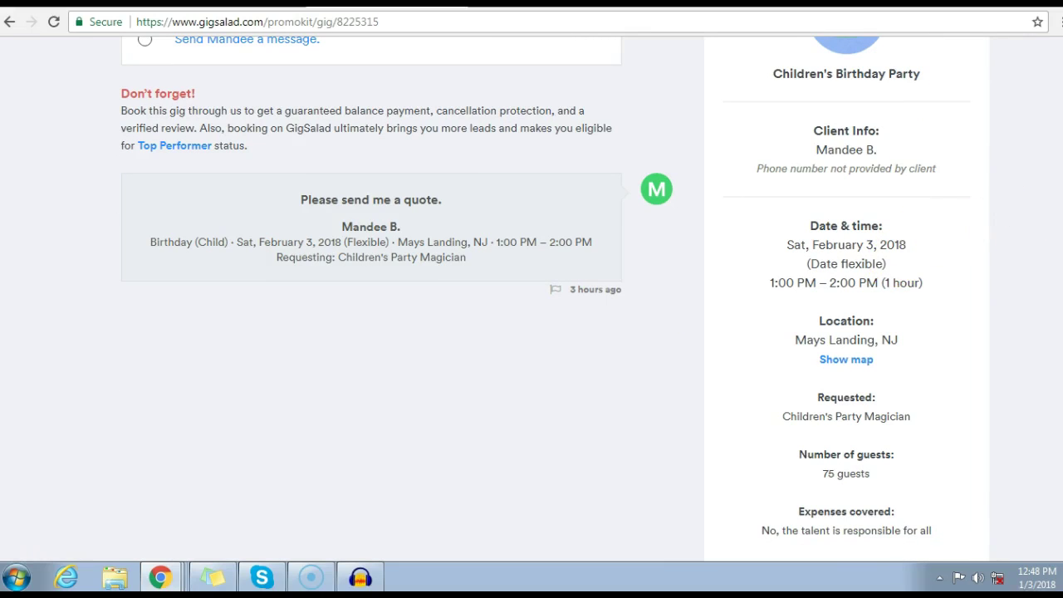
{"action": "scroll", "coordinate": [904, 266], "scroll_direction": "down", "scroll_amount": 2}
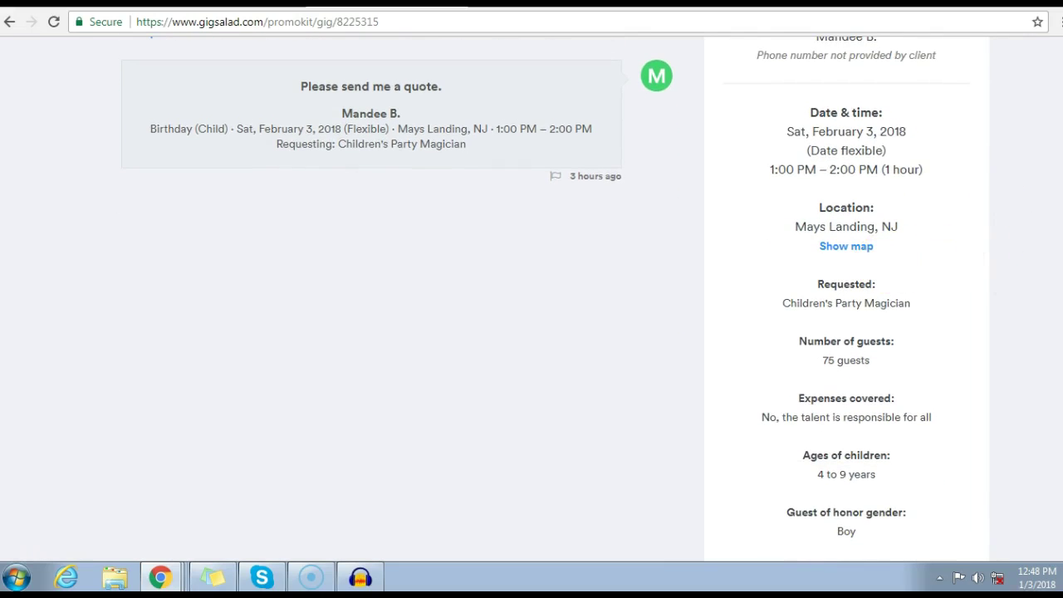
{"action": "scroll", "coordinate": [817, 252], "scroll_direction": "down", "scroll_amount": 1}
{"action": "left_click_drag", "start_coordinate": [816, 252], "coordinate": [929, 235]}
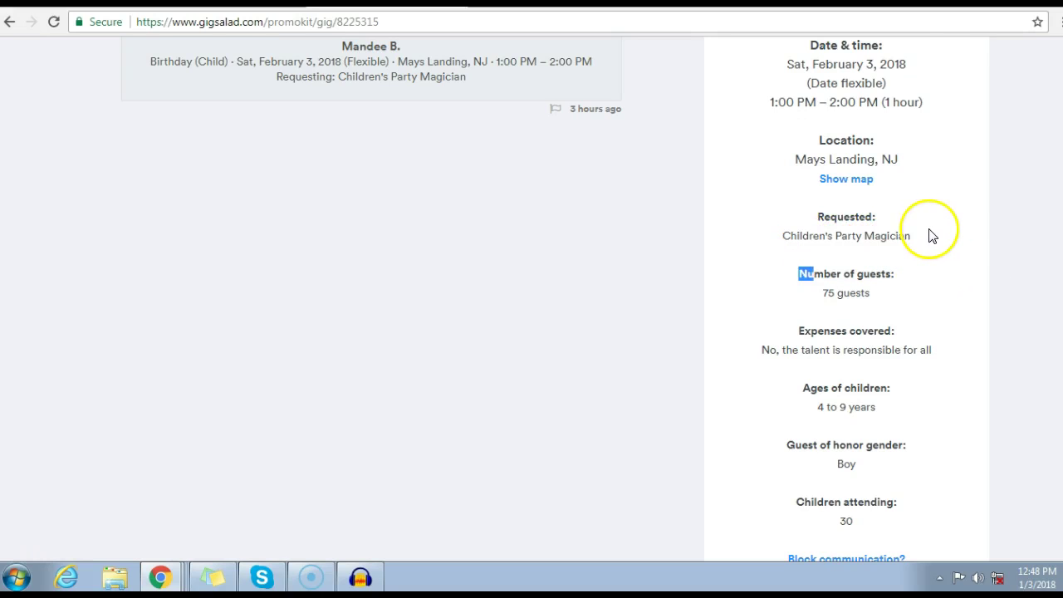
{"action": "left_click", "coordinate": [785, 237]}
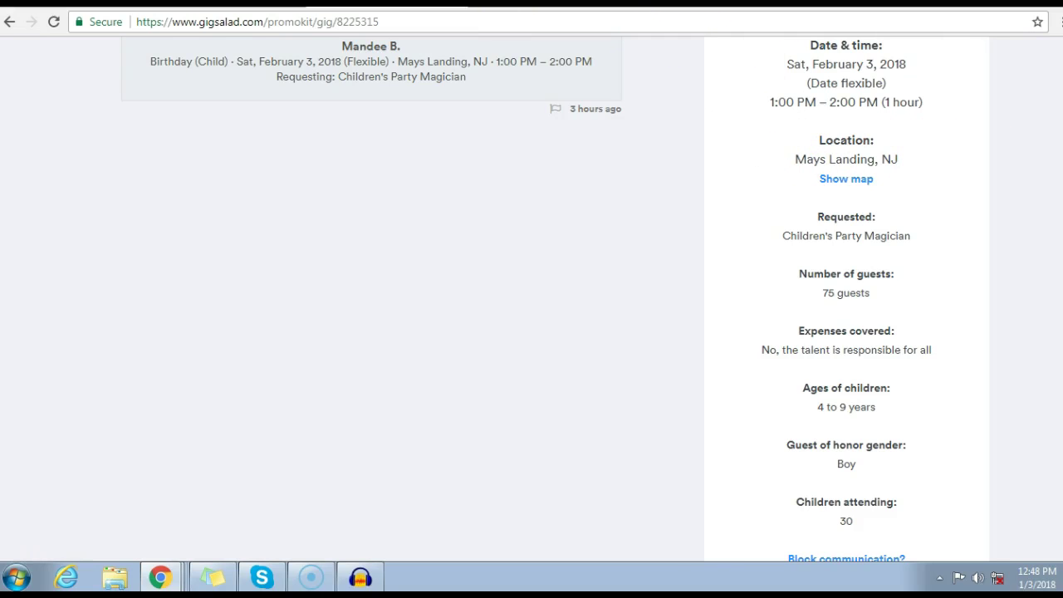
Step: Switch to Google Calendar and show the day view for Saturday, February 3, 2018 to check availability
{"action": "left_click", "coordinate": [246, 4]}
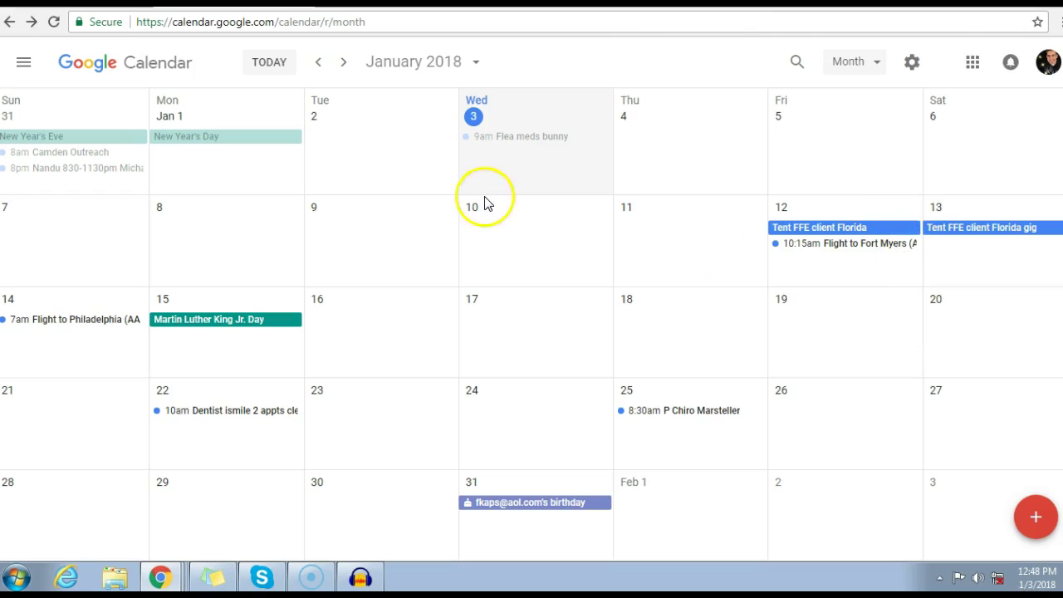
{"action": "left_click", "coordinate": [470, 66]}
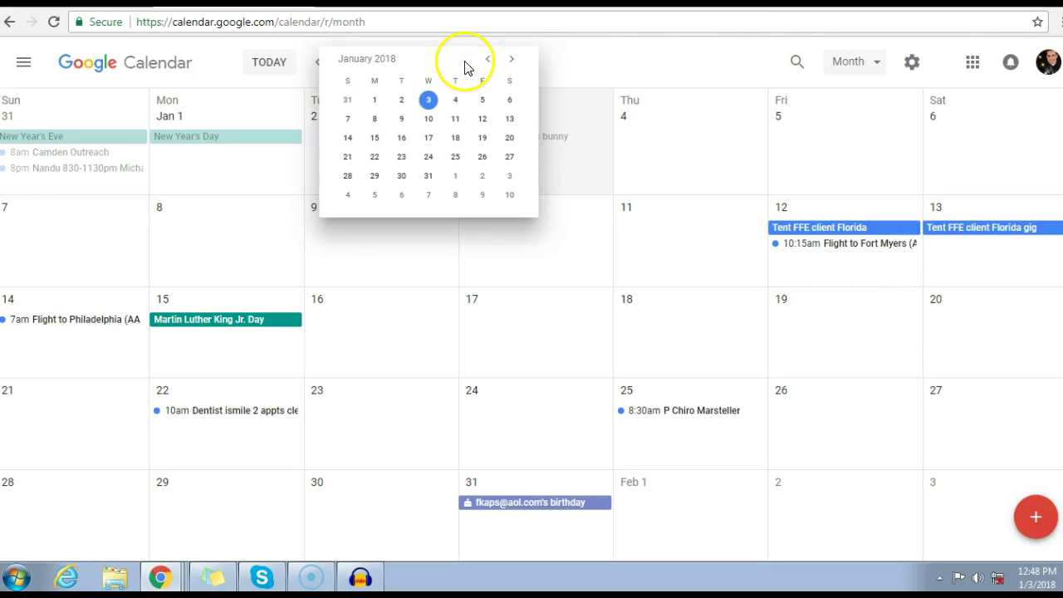
{"action": "left_click", "coordinate": [437, 102]}
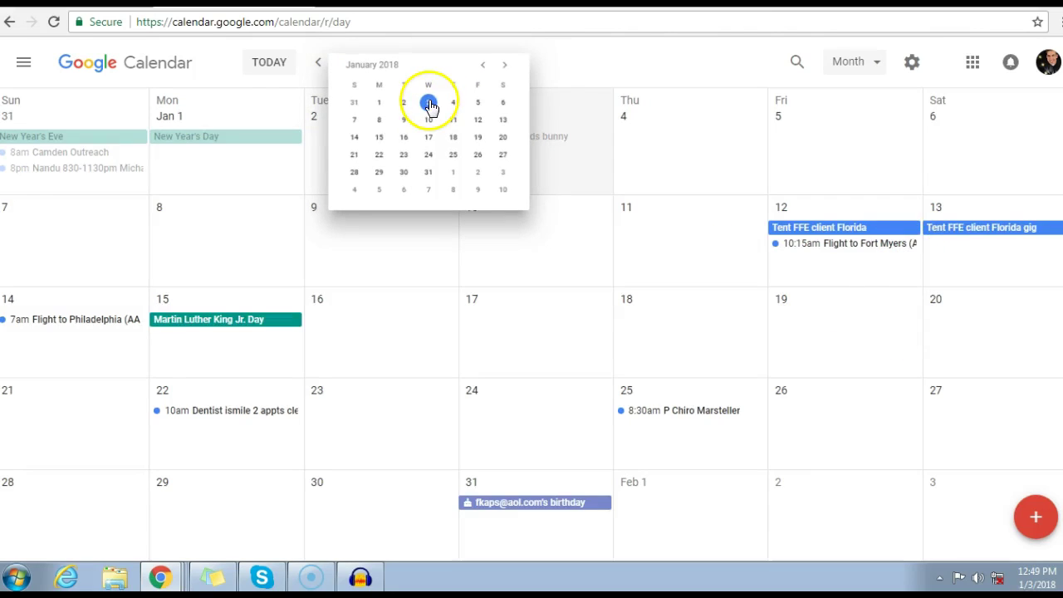
{"action": "left_click", "coordinate": [972, 65]}
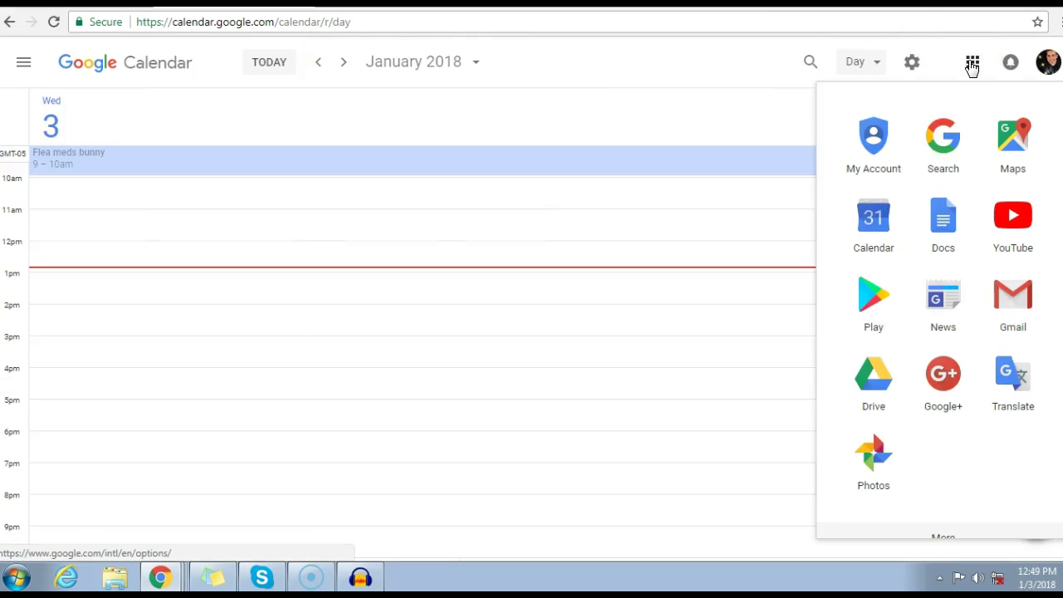
{"action": "left_click", "coordinate": [681, 83]}
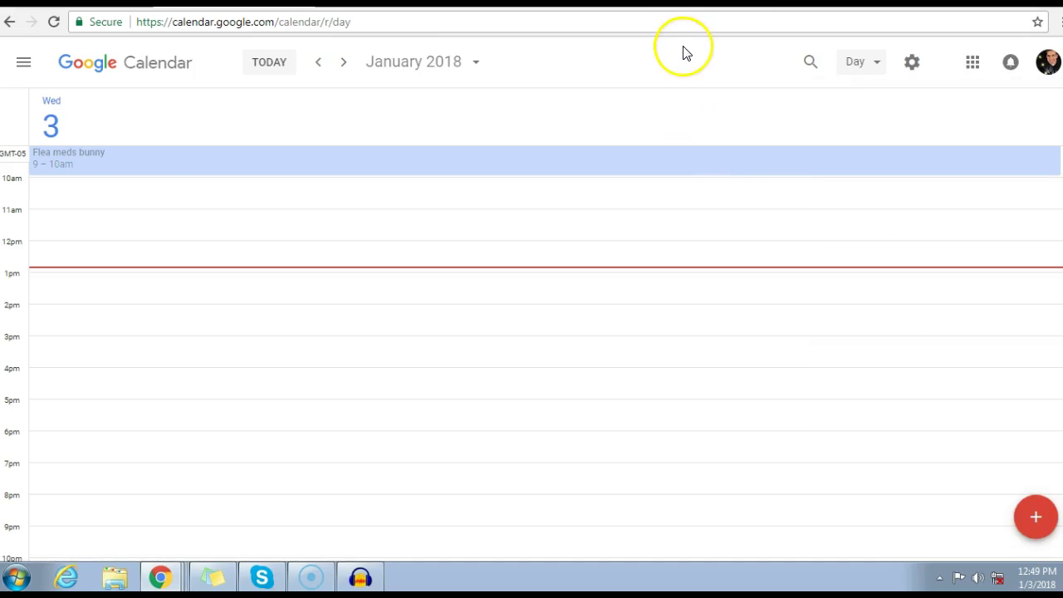
{"action": "left_click", "coordinate": [448, 67]}
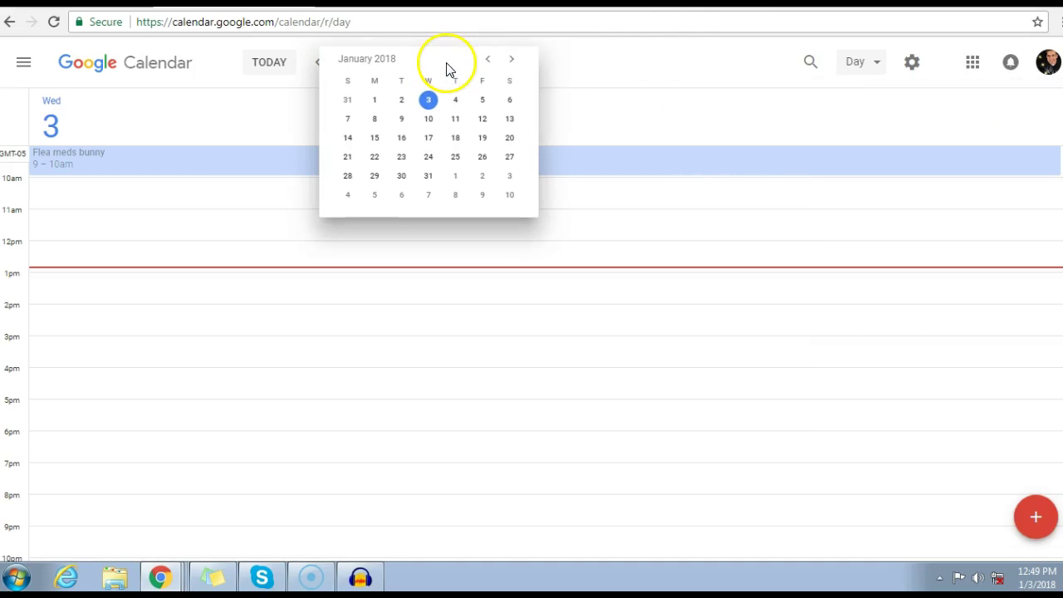
{"action": "left_click", "coordinate": [512, 61]}
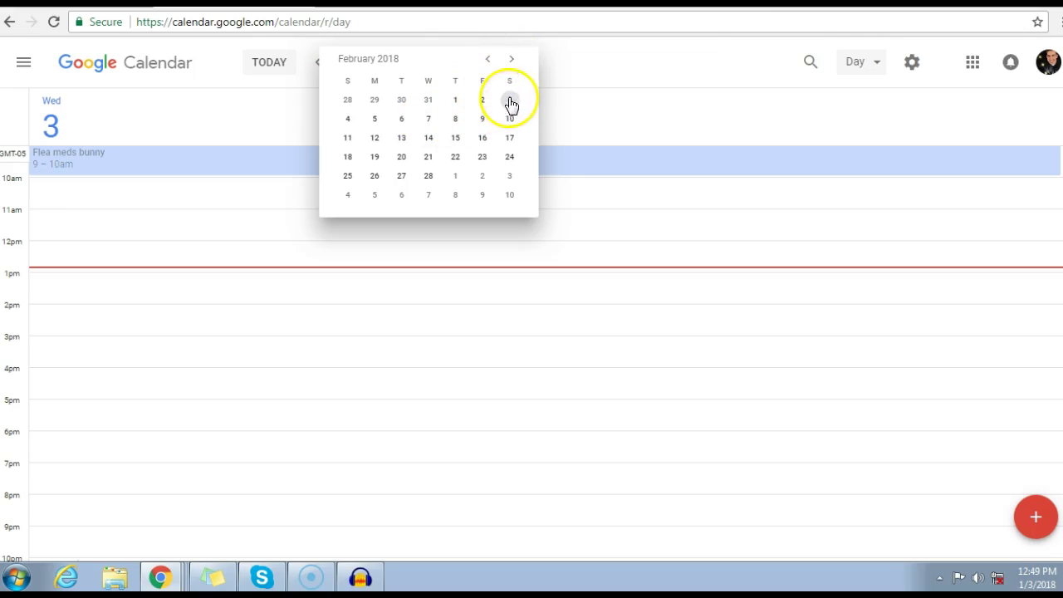
{"action": "left_click", "coordinate": [510, 101]}
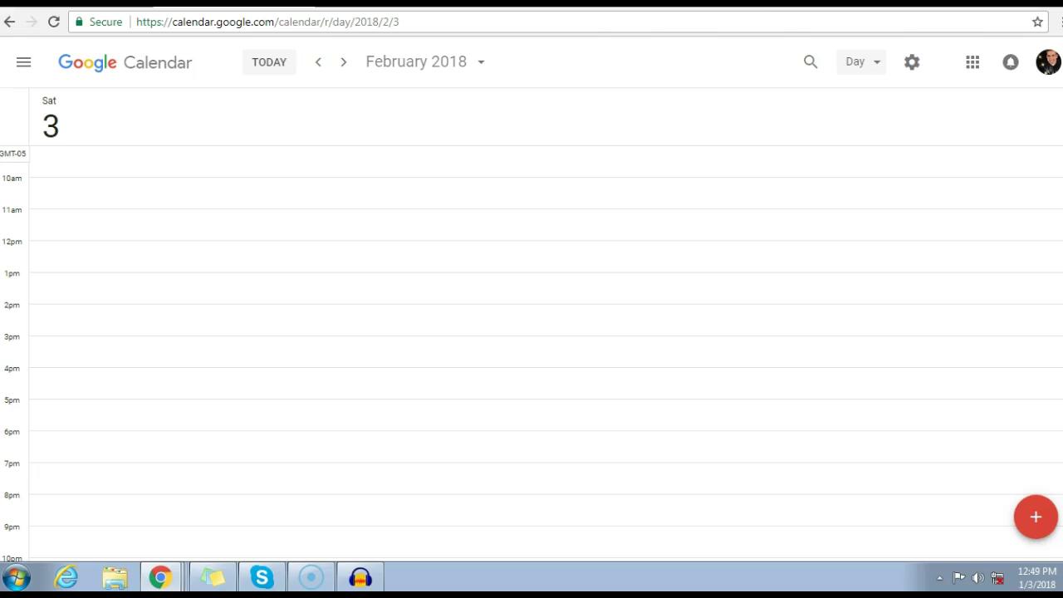
Step: Change the calendar from the day view to the Month view for February 2018
{"action": "left_click", "coordinate": [475, 65]}
{"action": "left_click", "coordinate": [657, 59]}
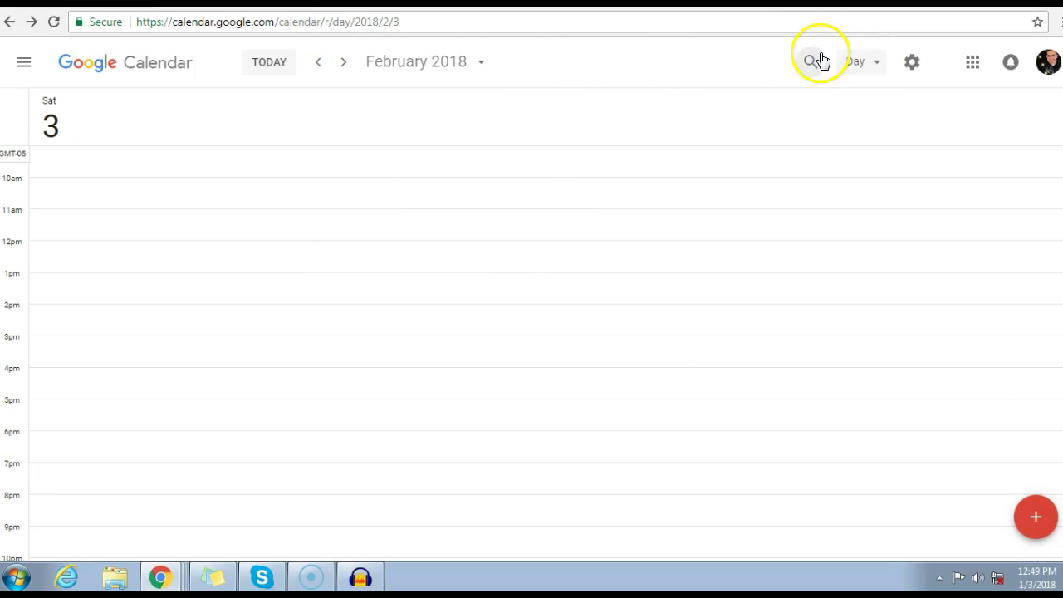
{"action": "left_click", "coordinate": [875, 65]}
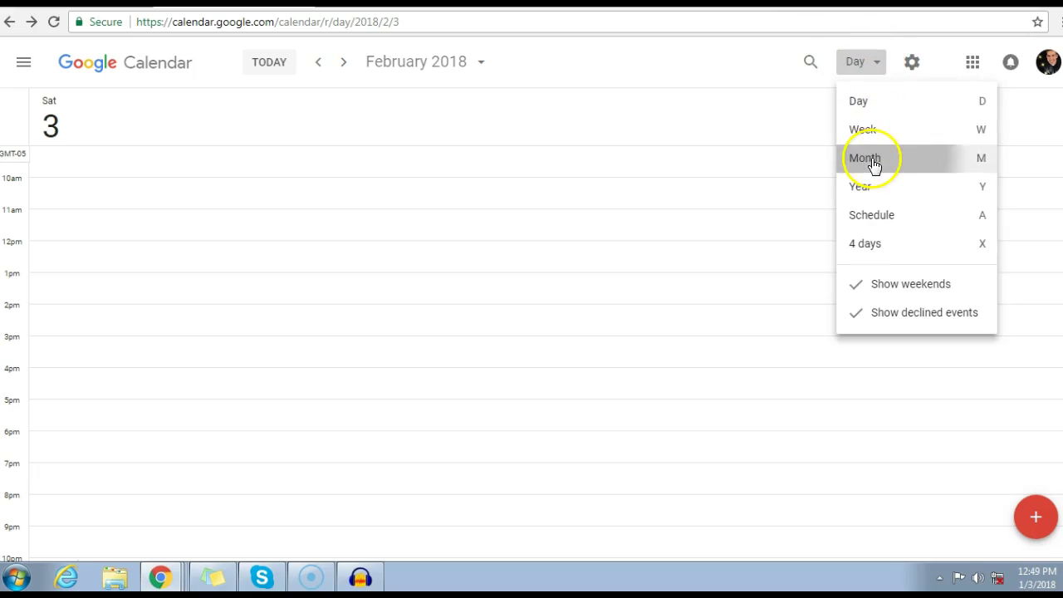
{"action": "left_click", "coordinate": [874, 162]}
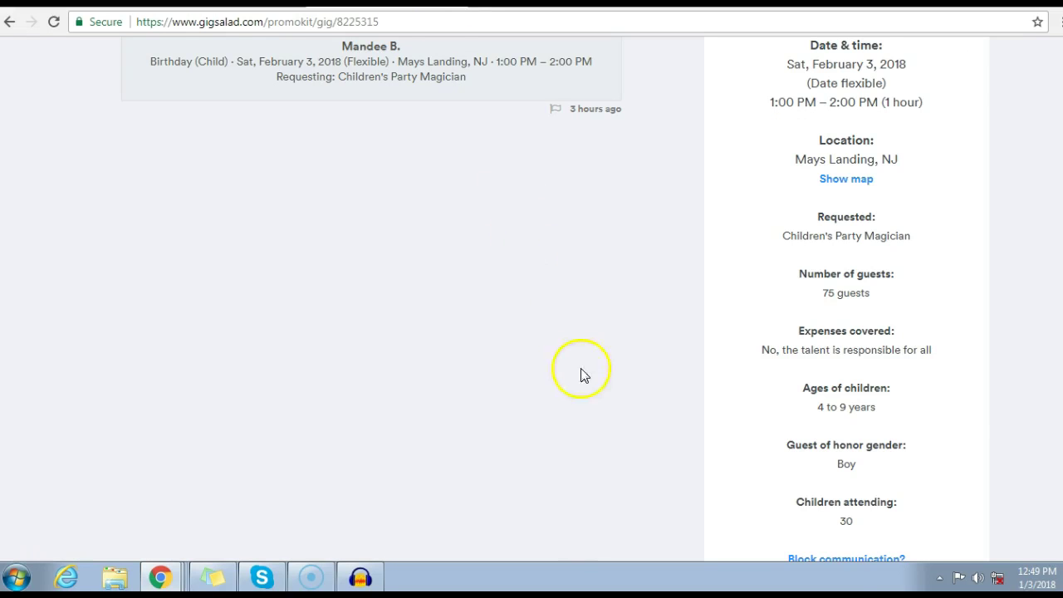
Step: Switch to the "A1 Location ALL Entertainers/contact info" document in Google Docs and check the South Jersey/Phila. Magicians section
{"action": "scroll", "coordinate": [552, 299], "scroll_direction": "up", "scroll_amount": 4}
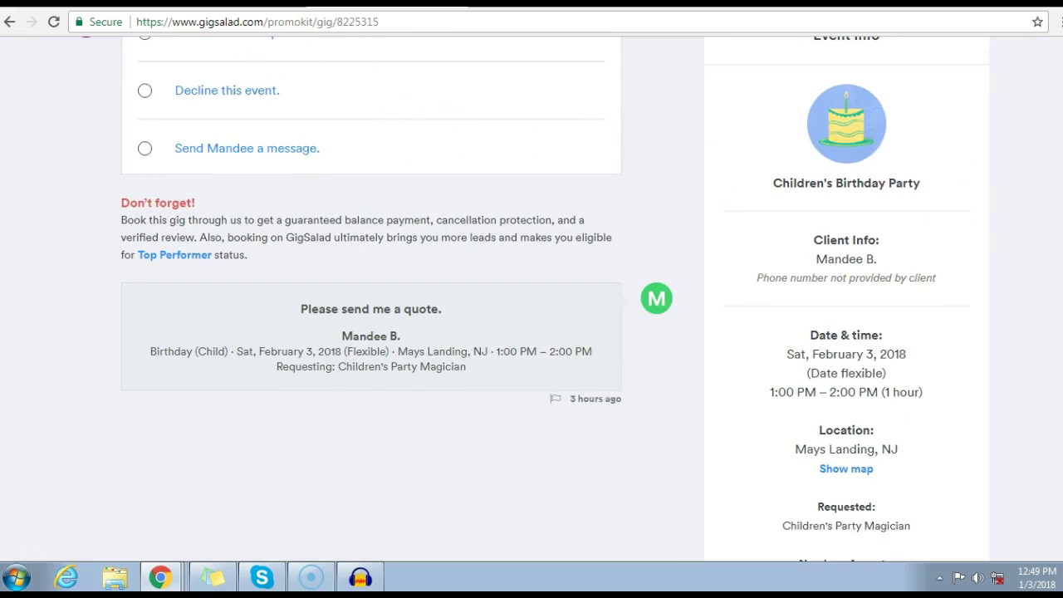
{"action": "left_click", "coordinate": [538, 5]}
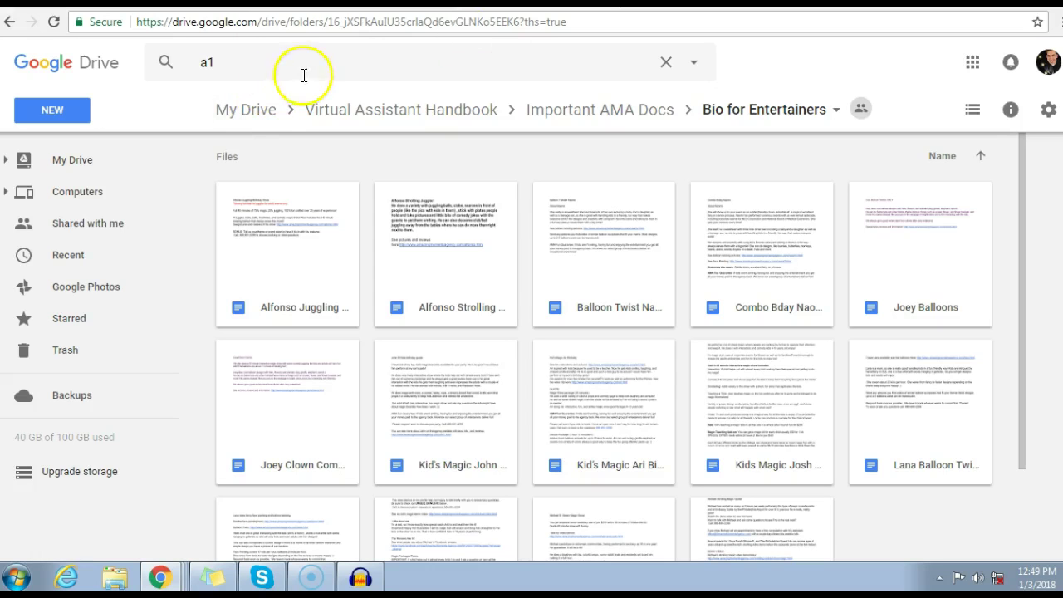
{"action": "left_click", "coordinate": [664, 4]}
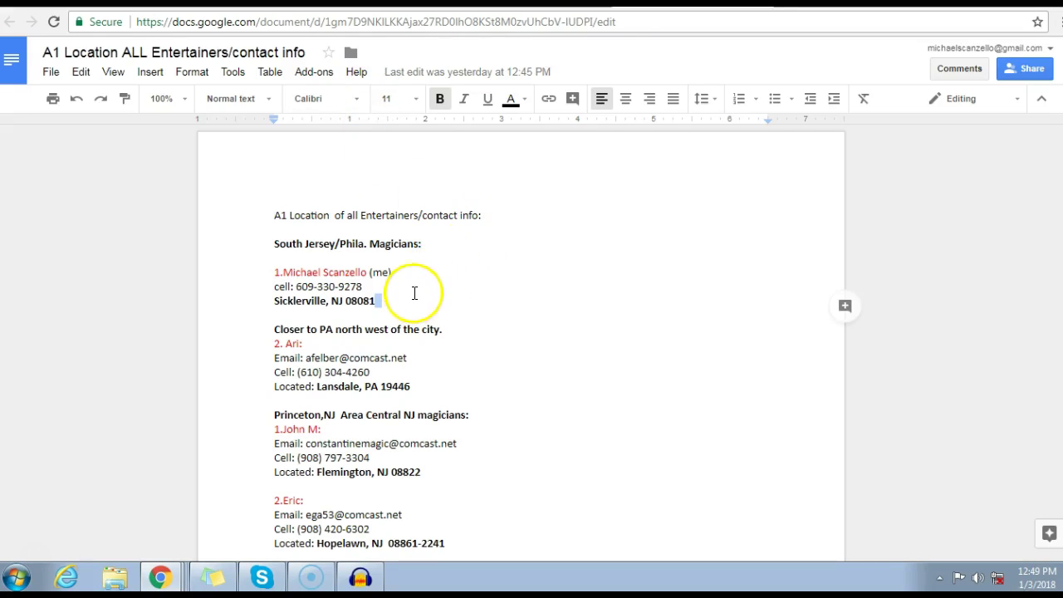
{"action": "left_click", "coordinate": [446, 246]}
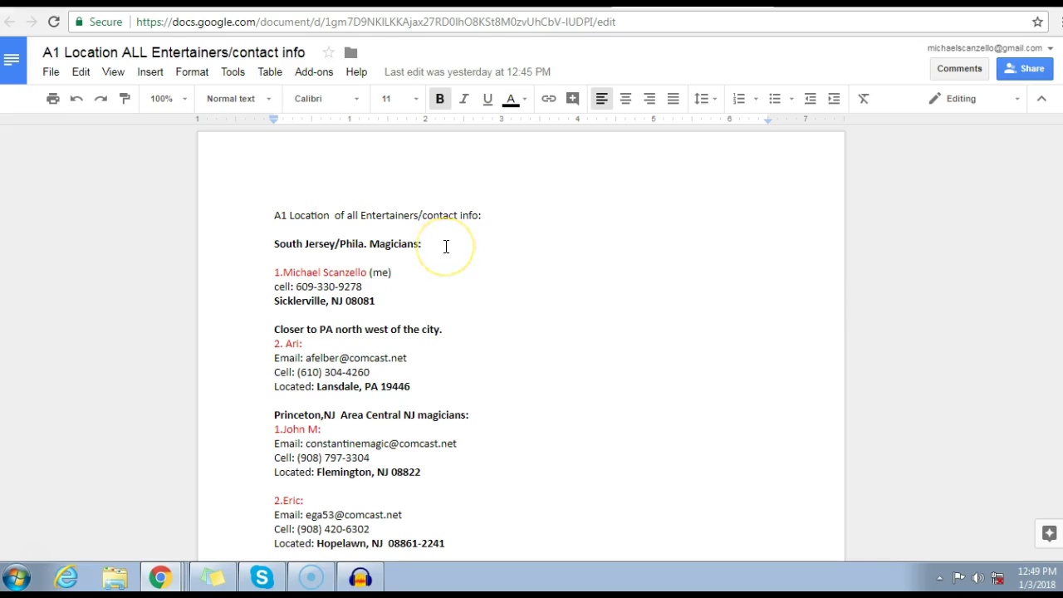
{"action": "left_click_drag", "start_coordinate": [428, 246], "coordinate": [275, 247]}
{"action": "left_click", "coordinate": [422, 246]}
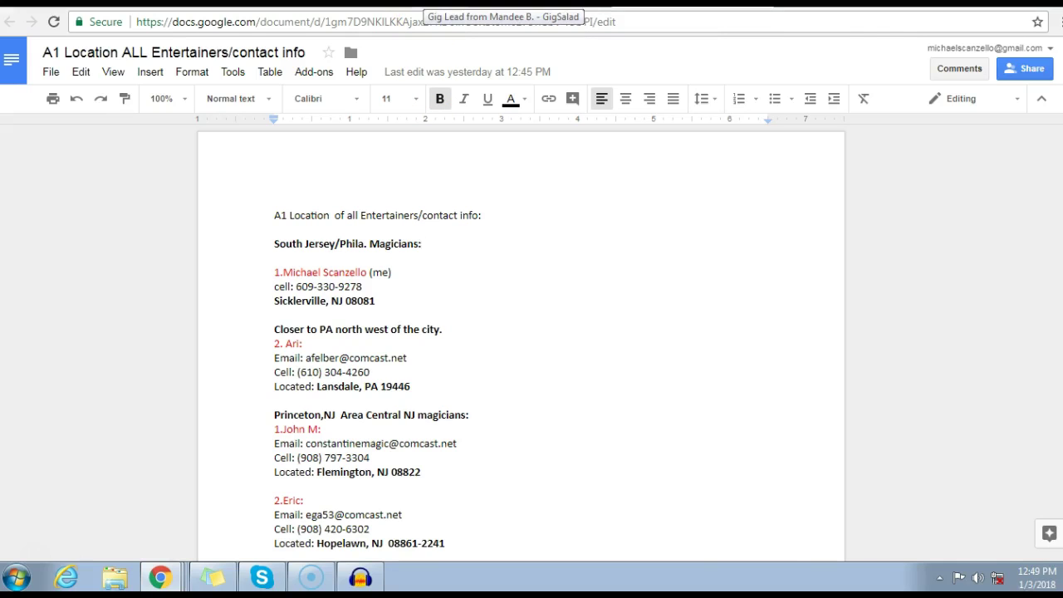
Step: Switch back to the GigSalad lead and copy the event location "Mays Landing, NJ" from the event info
{"action": "left_click", "coordinate": [425, 4]}
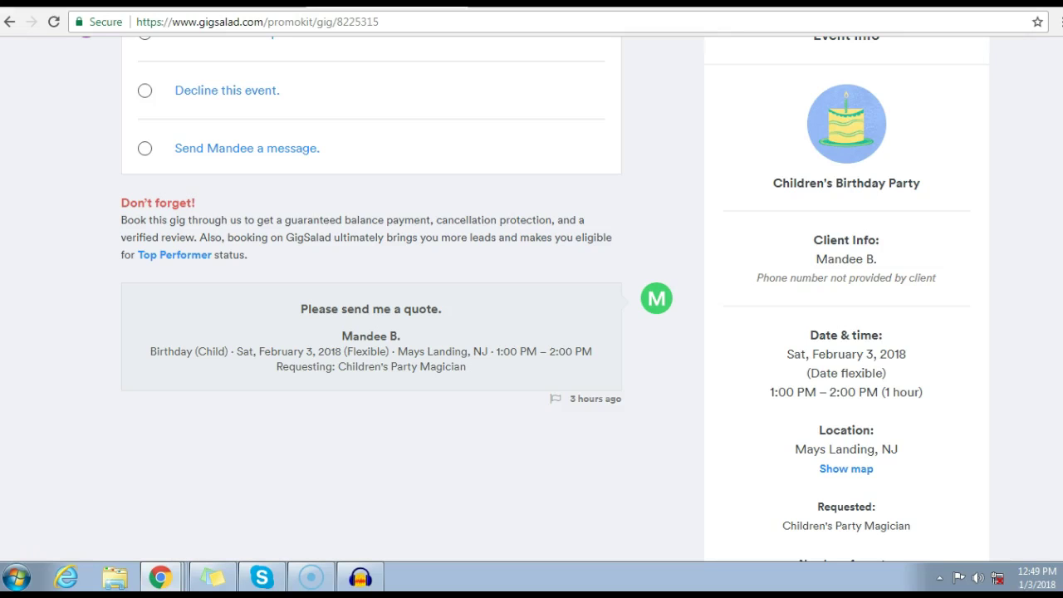
{"action": "triple_click", "coordinate": [810, 448]}
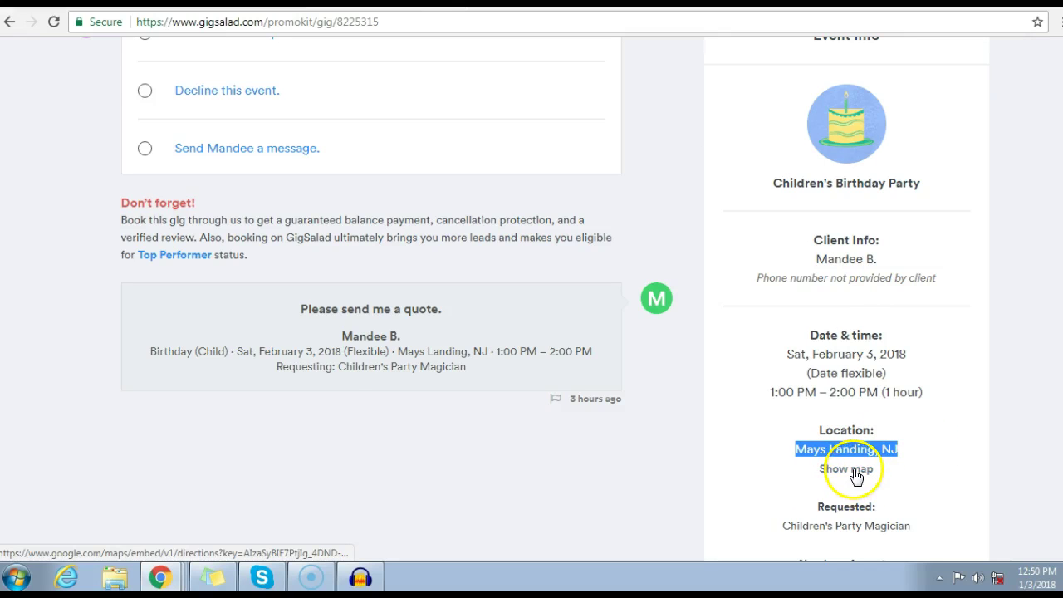
{"action": "right_click", "coordinate": [886, 451]}
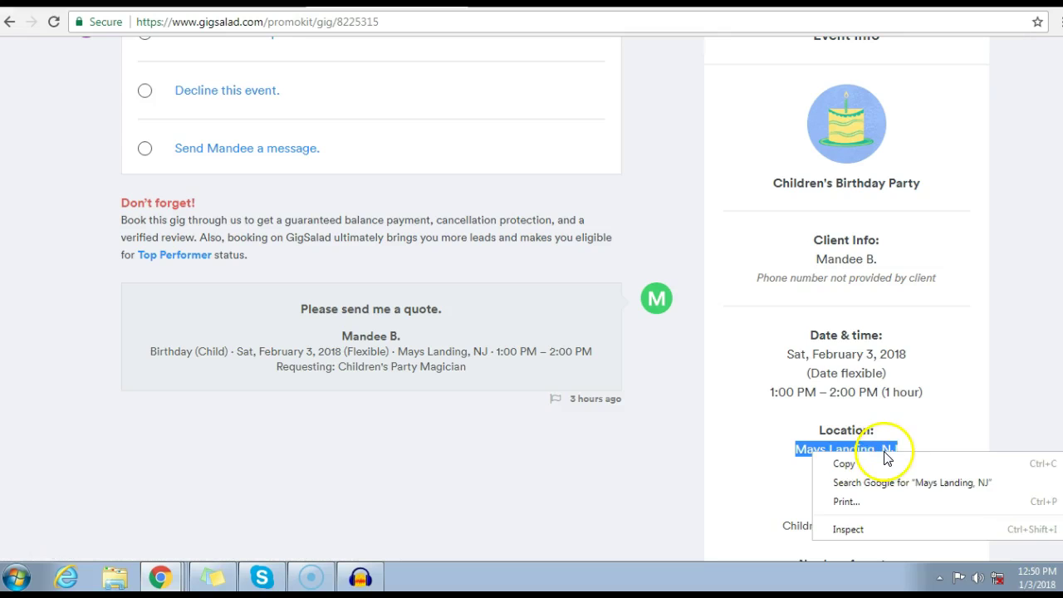
{"action": "left_click", "coordinate": [844, 464]}
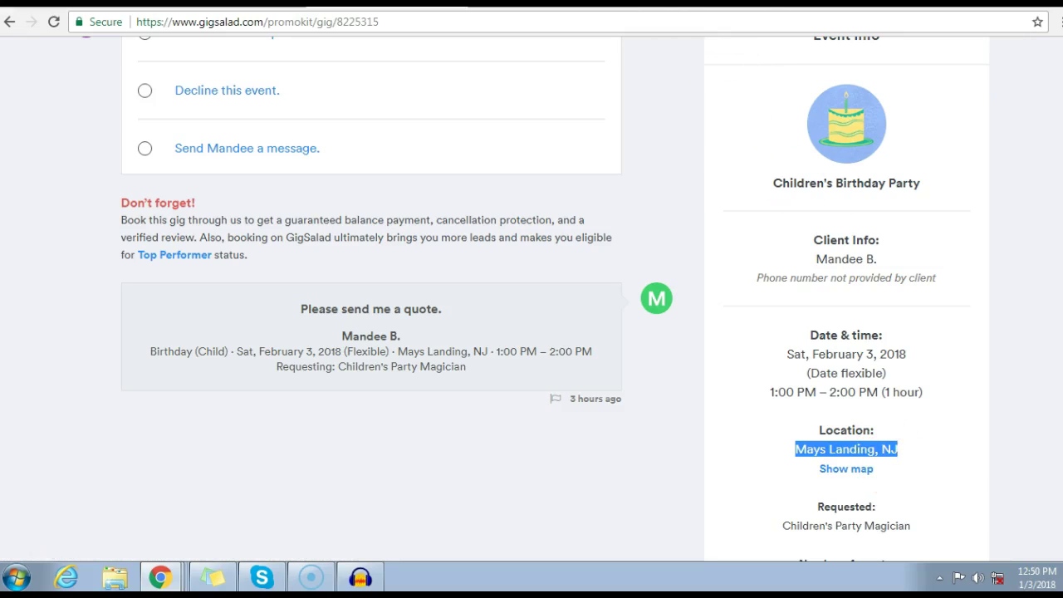
Step: Open Google Maps at maps.google.com in a new browser tab
{"action": "key", "text": "ctrl+t"}
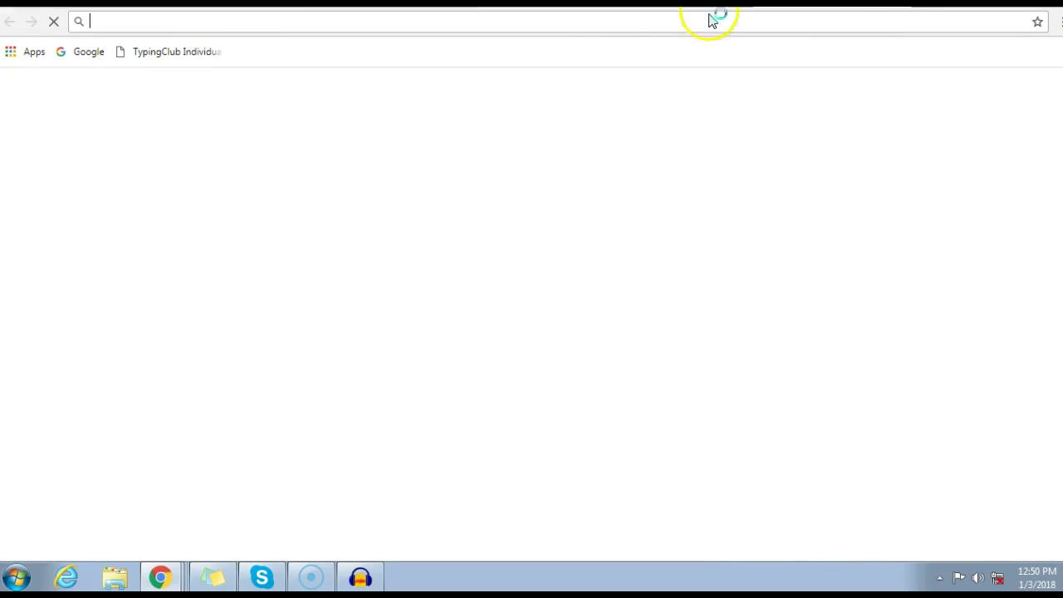
{"action": "type", "text": "maps.f"}
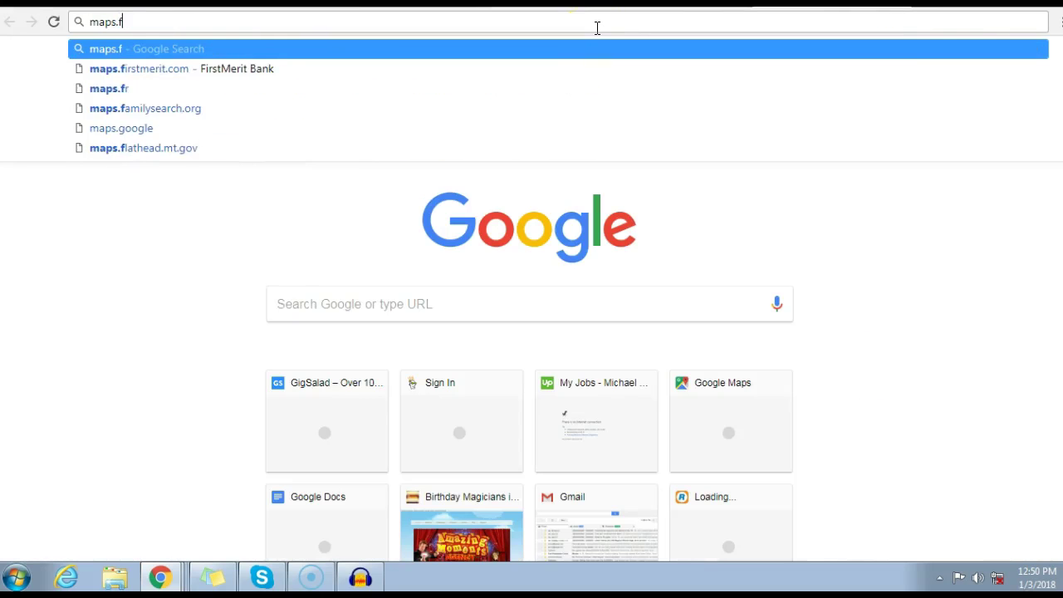
{"action": "key", "text": "BackSpace"}
{"action": "type", "text": "google.c"}
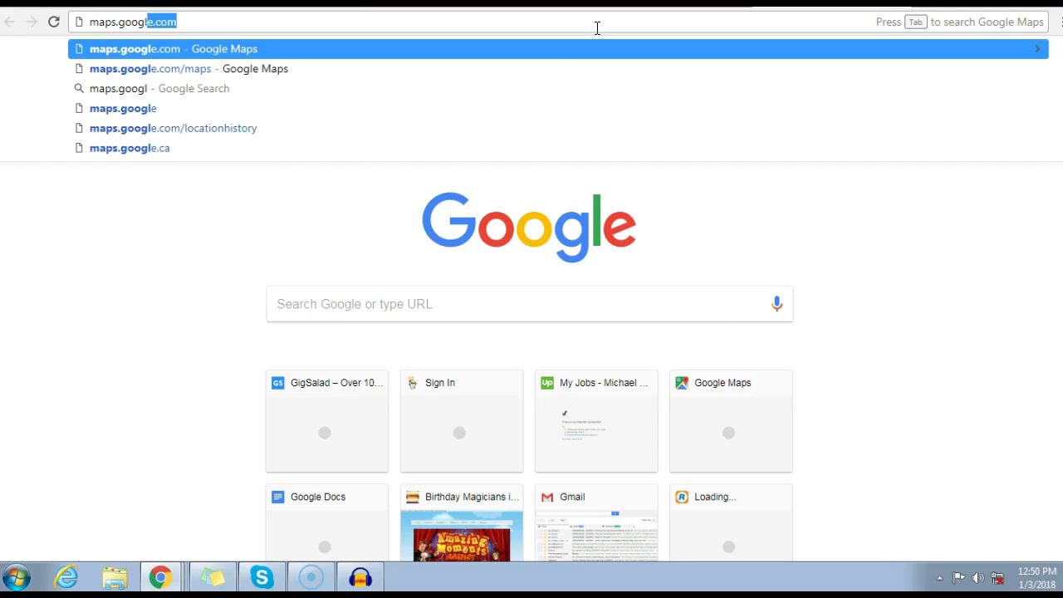
{"action": "type", "text": "om"}
{"action": "key", "text": "Return"}
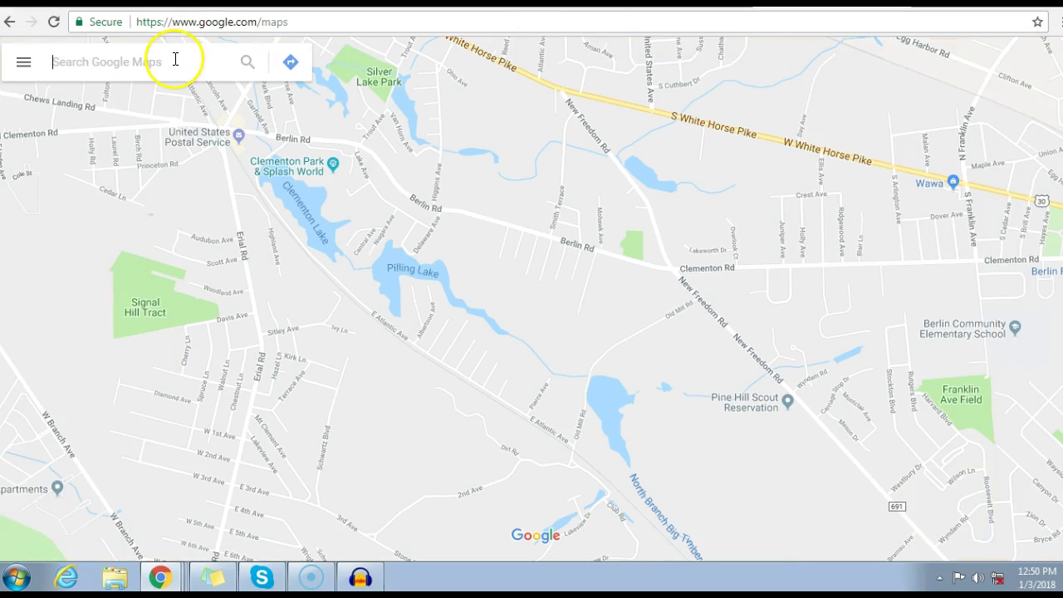
Step: Paste the copied location "Mays Landing, NJ" into the map search and look it up
{"action": "right_click", "coordinate": [175, 59]}
{"action": "left_click", "coordinate": [207, 157]}
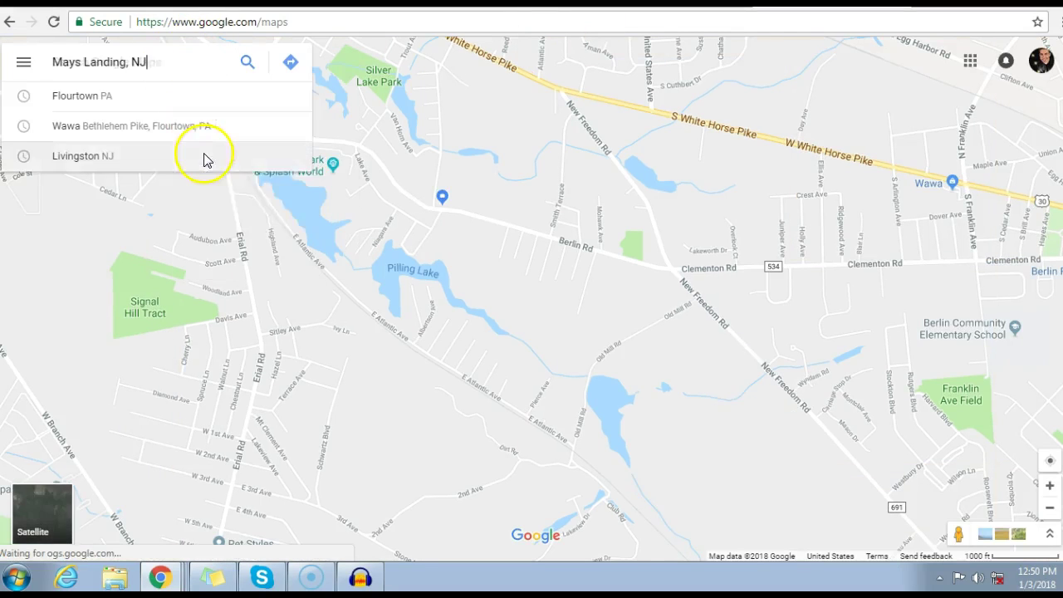
{"action": "key", "text": "Return"}
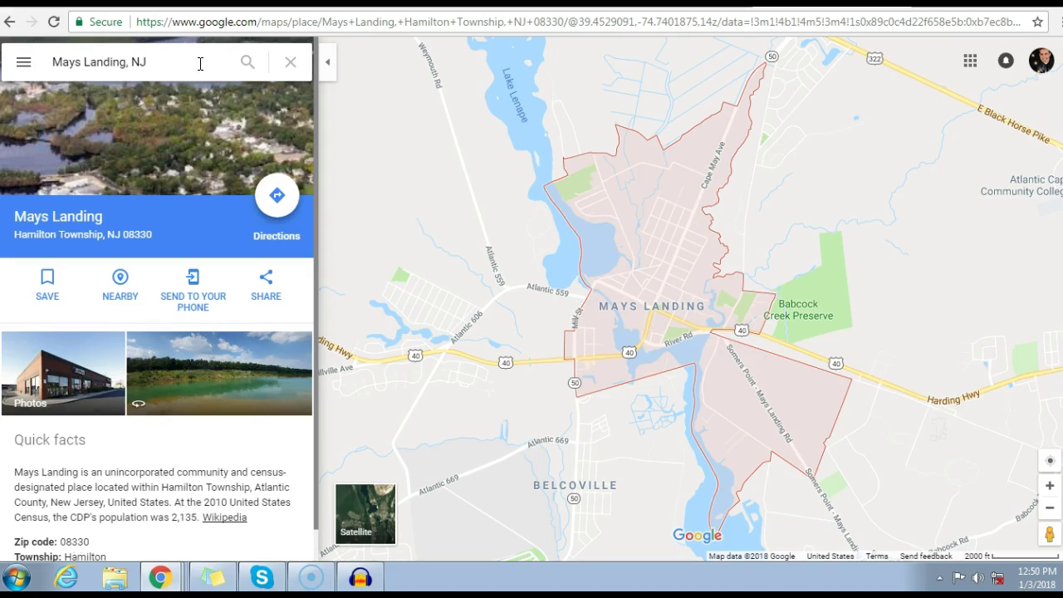
{"action": "left_click", "coordinate": [201, 63]}
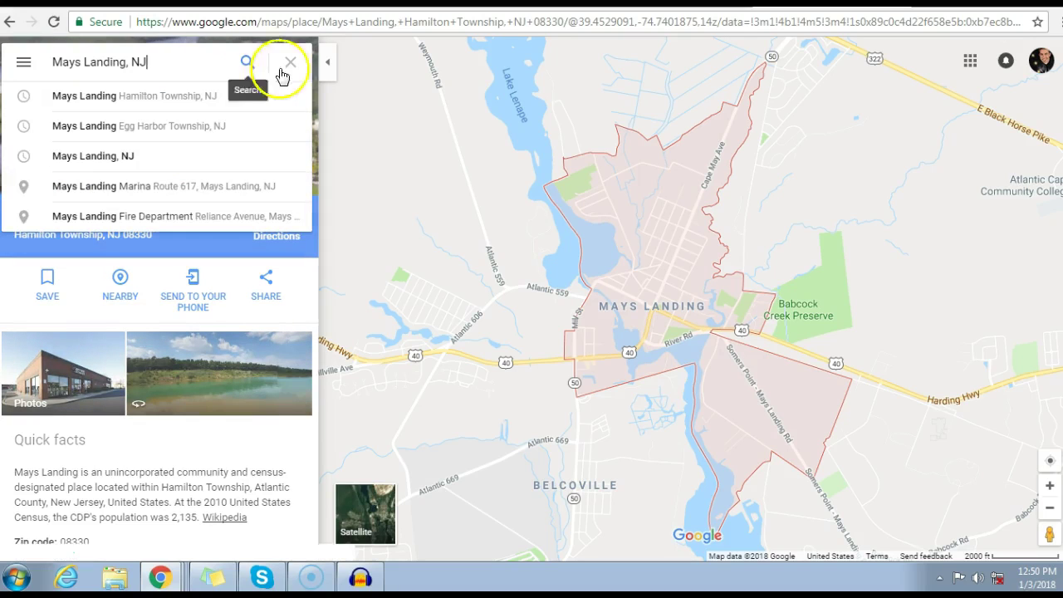
{"action": "left_click", "coordinate": [363, 94]}
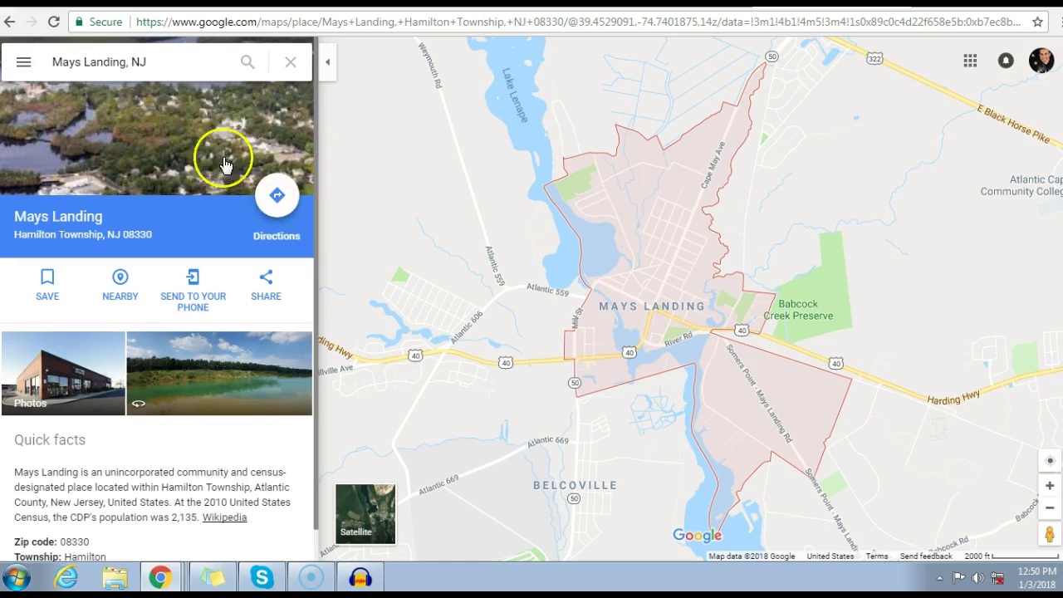
Step: Get driving directions to Mays Landing with Sicklerville, NJ as the starting point
{"action": "left_click", "coordinate": [279, 193]}
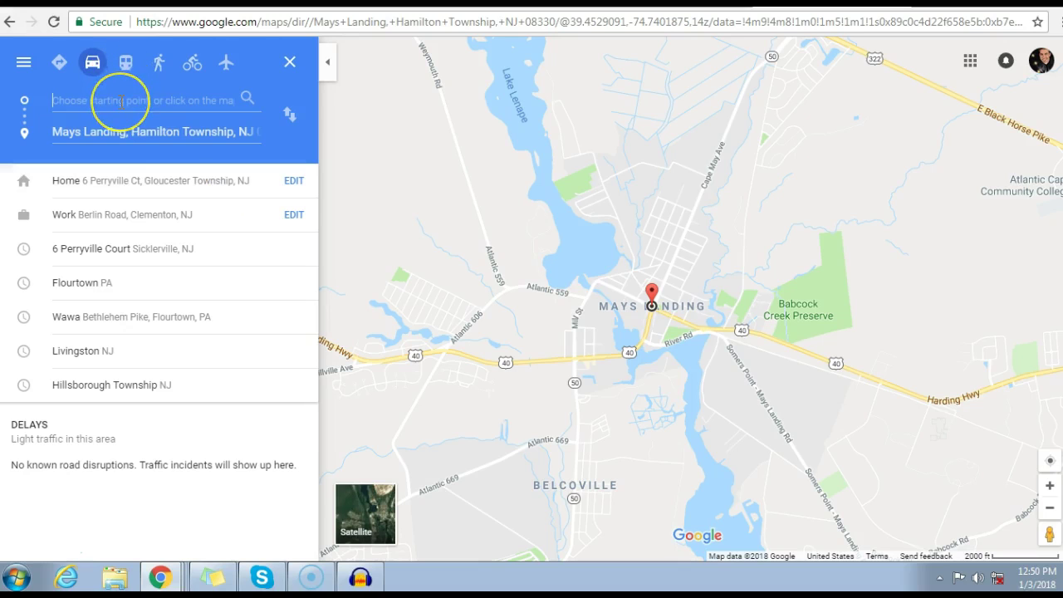
{"action": "type", "text": "Sickler"}
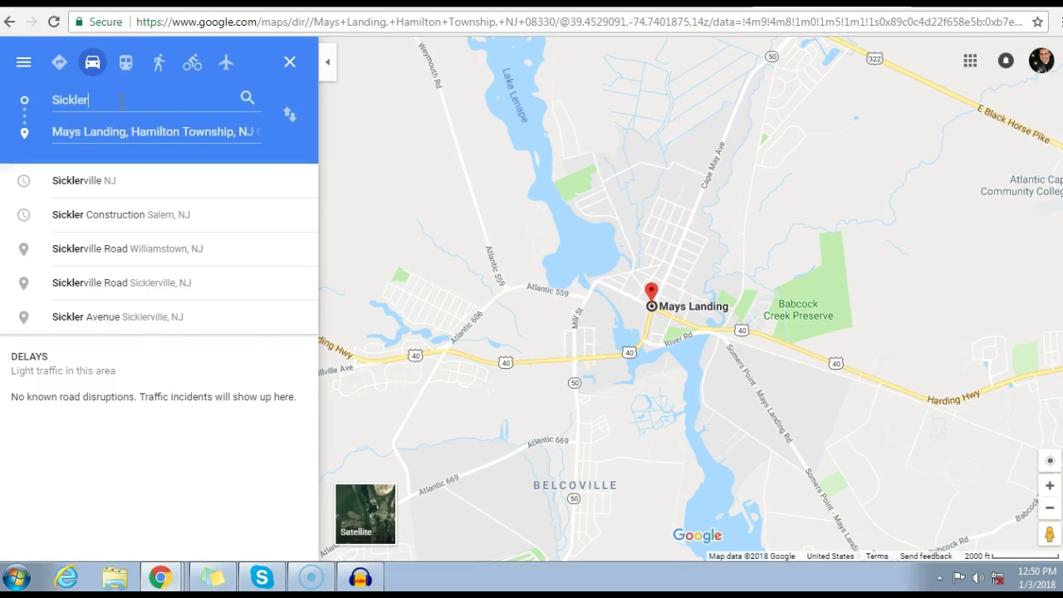
{"action": "type", "text": "ville"}
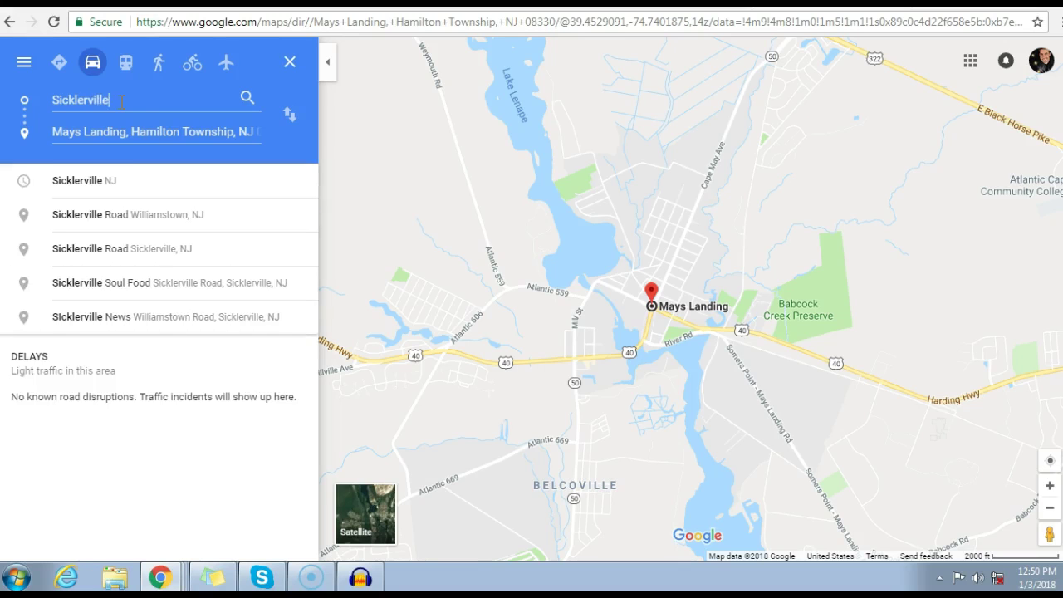
{"action": "left_click", "coordinate": [76, 179]}
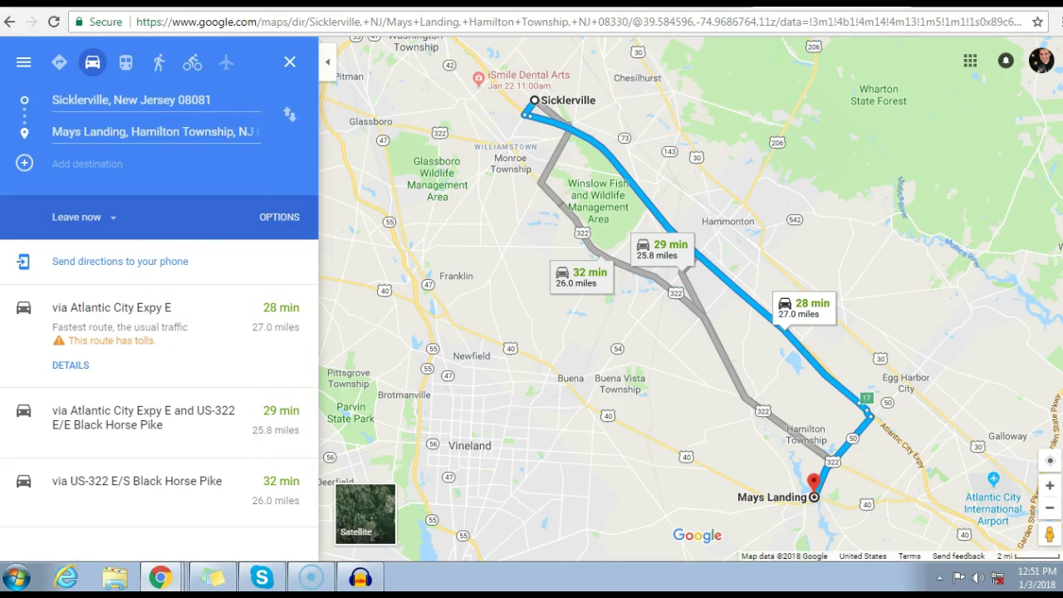
Step: Return to the GigSalad lead by way of the entertainer contact document and recheck the event date, location, guest numbers and children's ages
{"action": "left_click", "coordinate": [661, 4]}
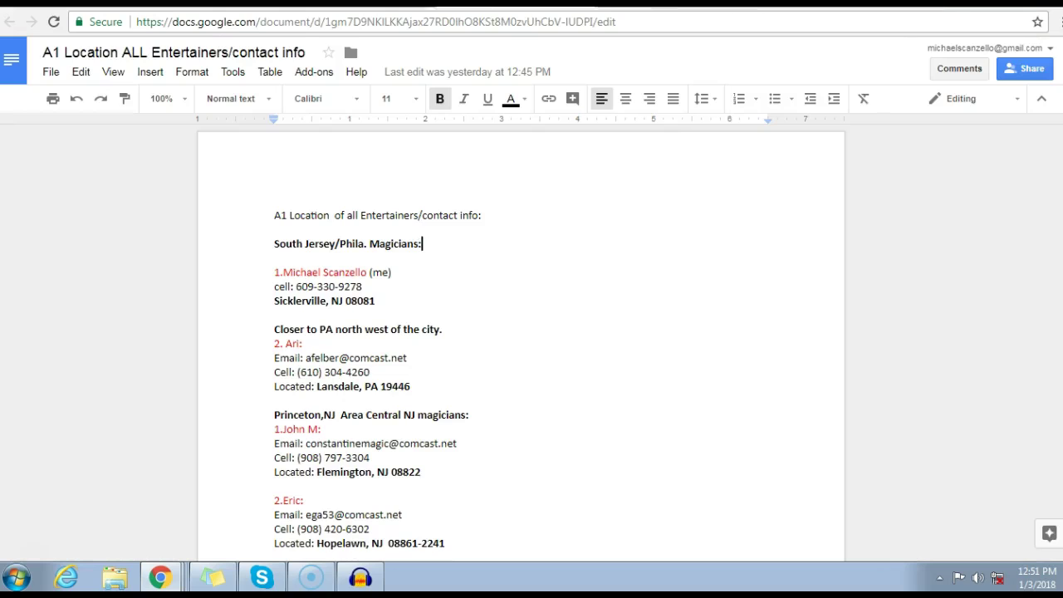
{"action": "left_click", "coordinate": [350, 3]}
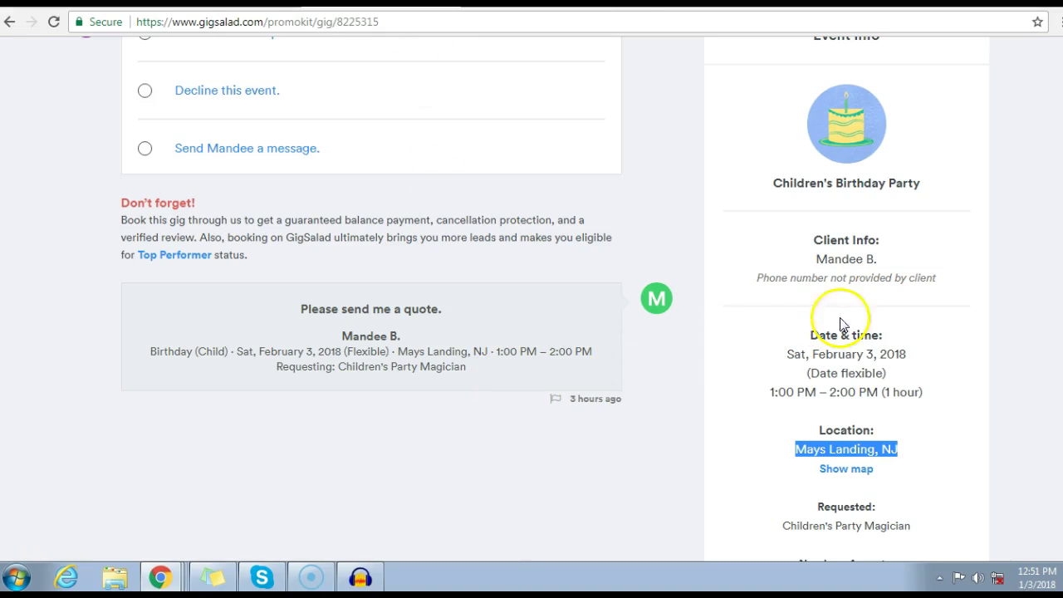
{"action": "triple_click", "coordinate": [1004, 354]}
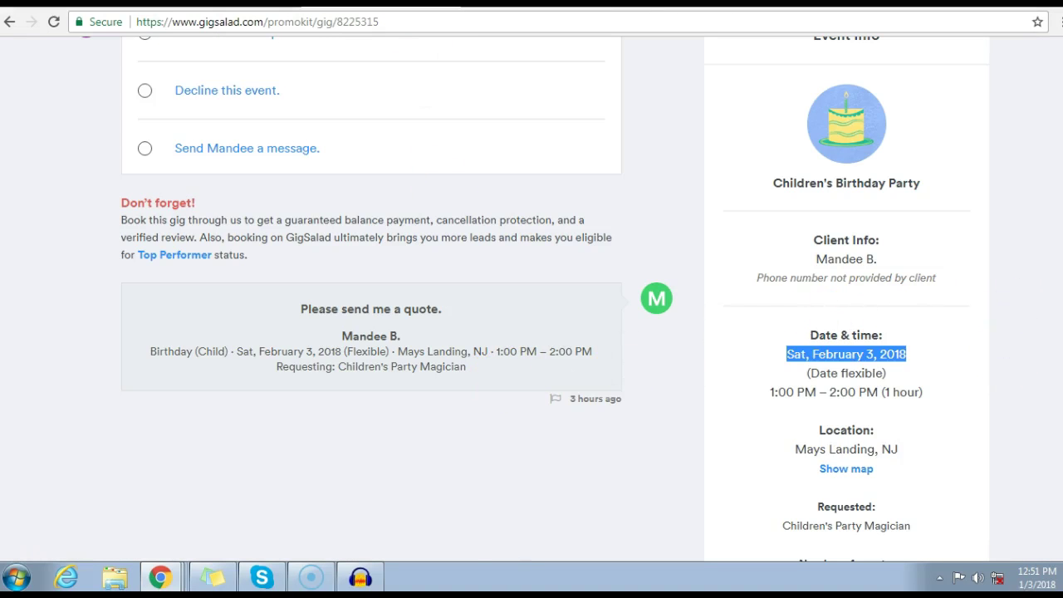
{"action": "scroll", "coordinate": [554, 299], "scroll_direction": "down", "scroll_amount": 3}
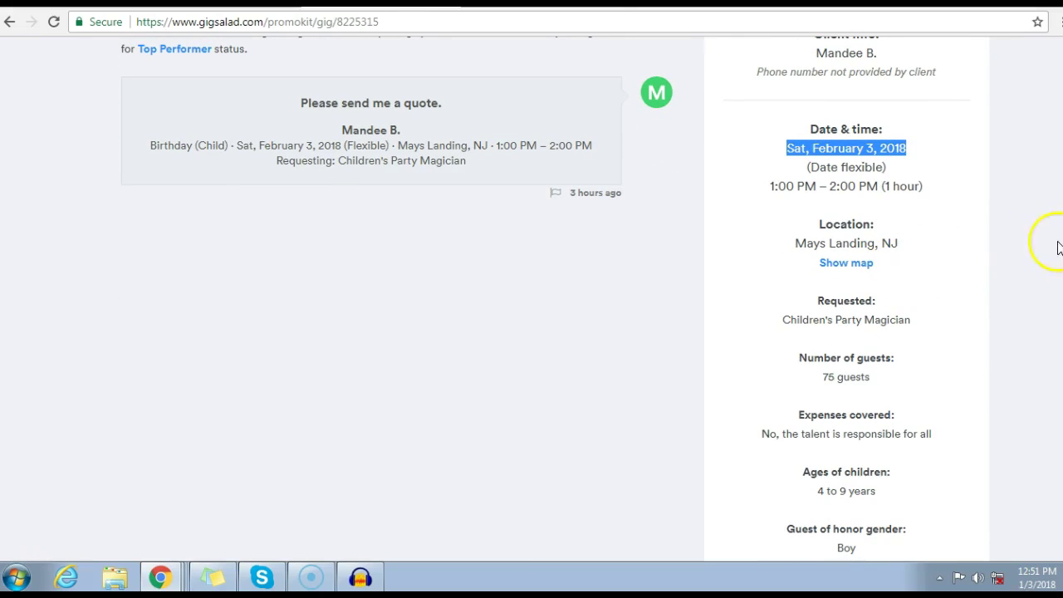
{"action": "scroll", "coordinate": [1055, 246], "scroll_direction": "down", "scroll_amount": 1}
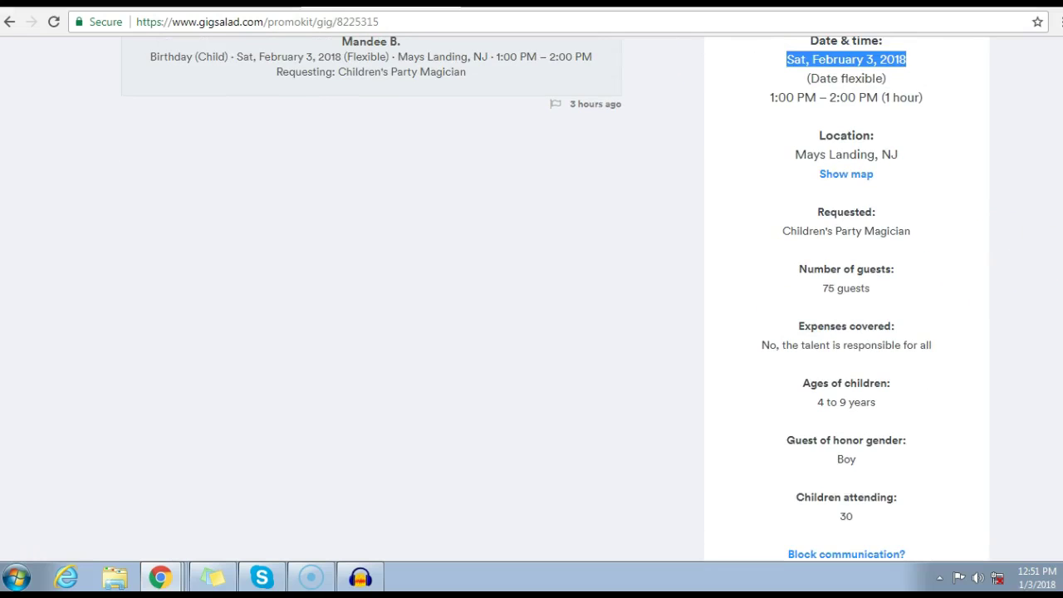
{"action": "scroll", "coordinate": [556, 297], "scroll_direction": "down", "scroll_amount": 1}
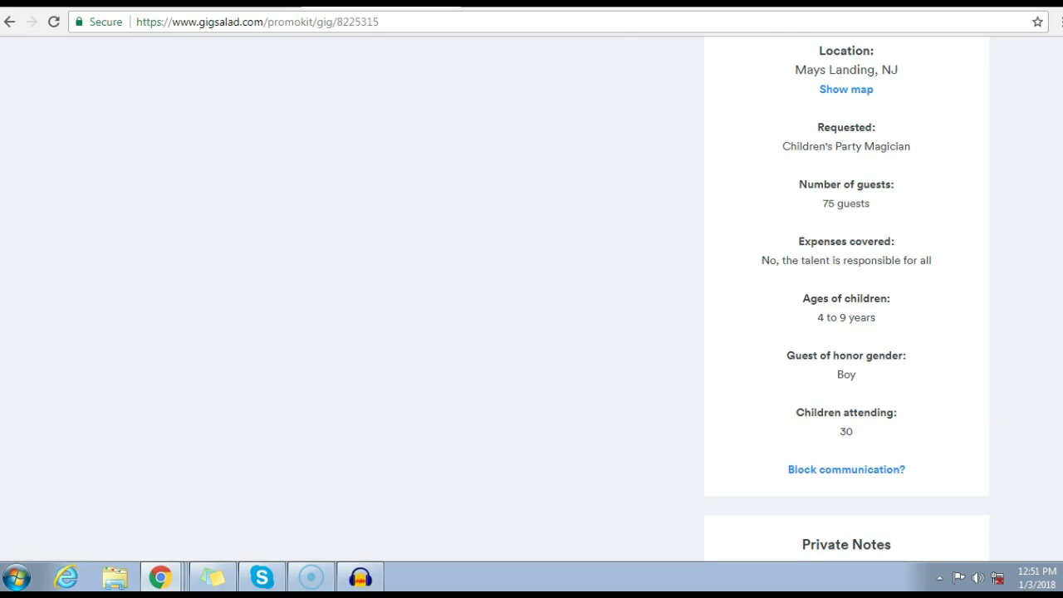
Step: Select the option to send the client a quote and examine the form's fee, deposit, additional terms and expiry settings
{"action": "scroll", "coordinate": [532, 299], "scroll_direction": "up", "scroll_amount": 4}
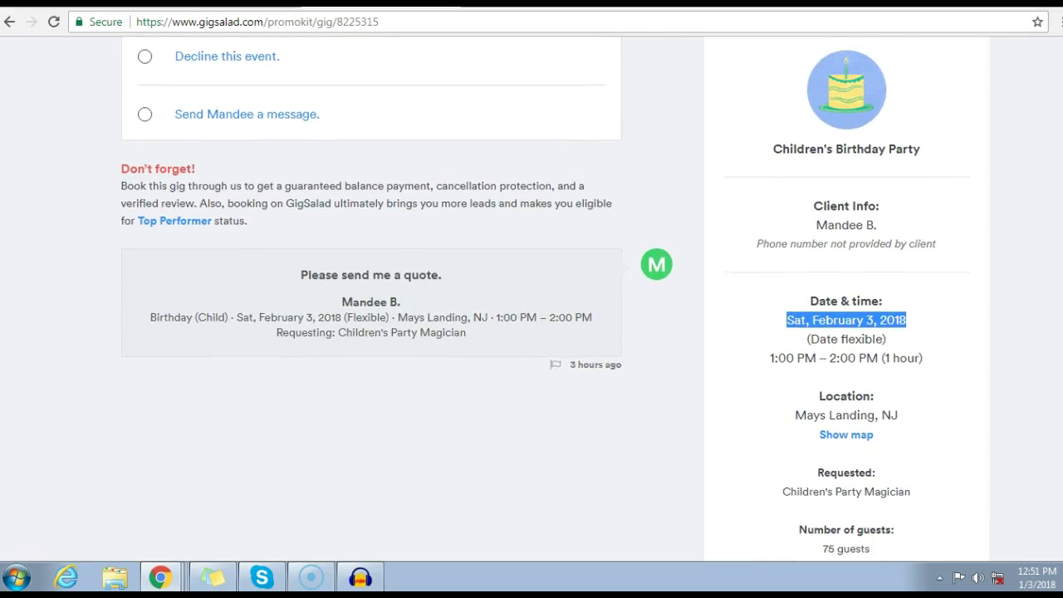
{"action": "scroll", "coordinate": [532, 299], "scroll_direction": "up", "scroll_amount": 2}
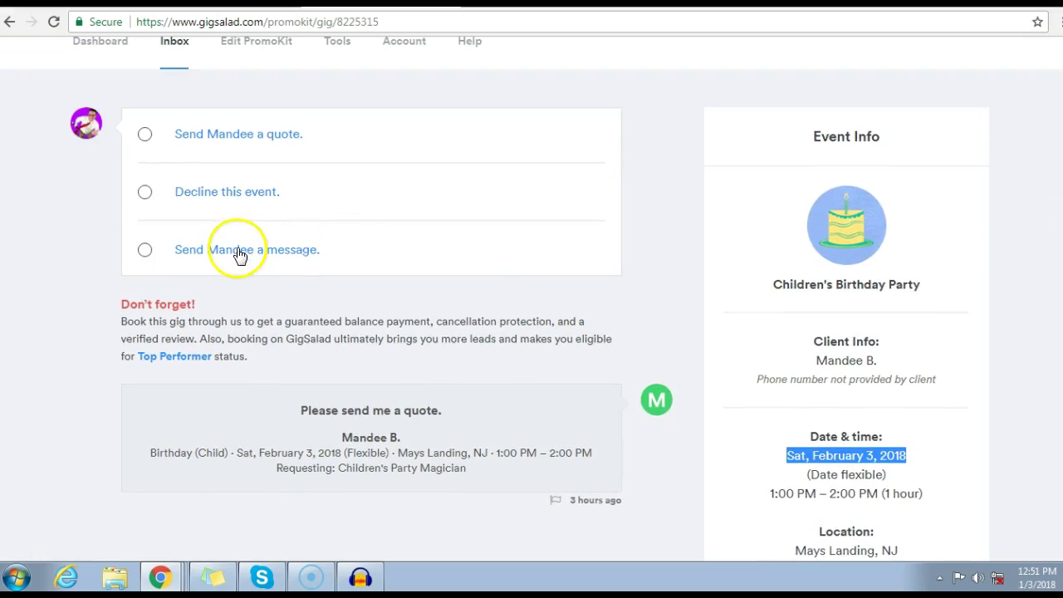
{"action": "left_click", "coordinate": [144, 253]}
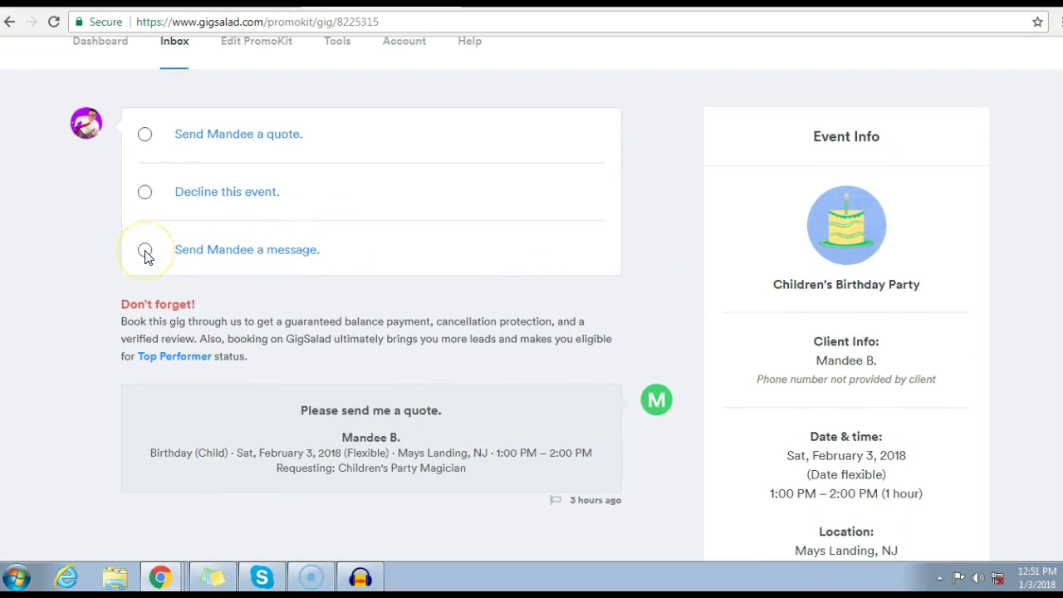
{"action": "left_click", "coordinate": [145, 135]}
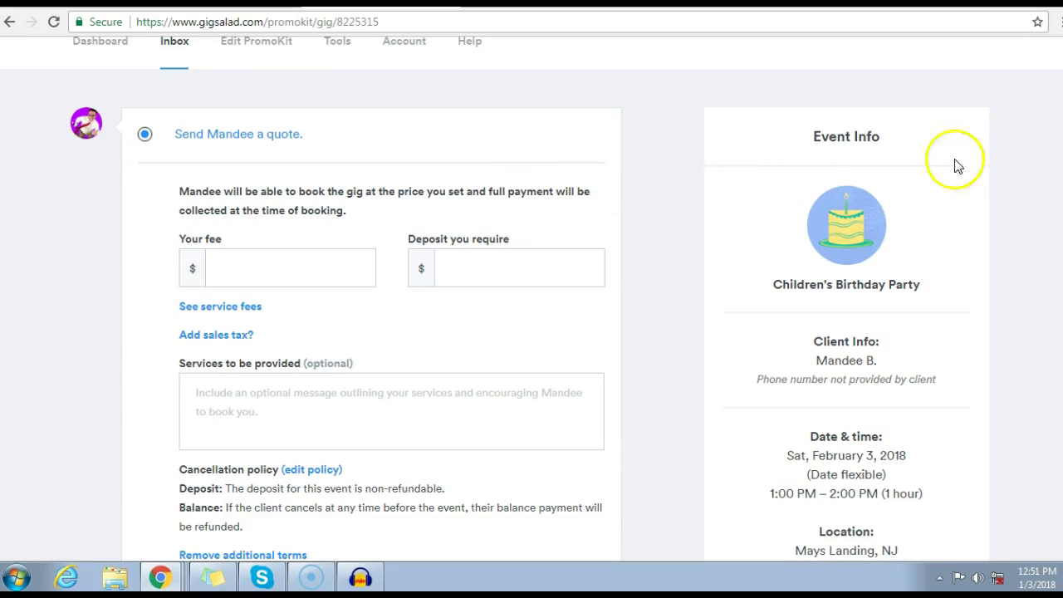
{"action": "scroll", "coordinate": [955, 166], "scroll_direction": "down", "scroll_amount": 5}
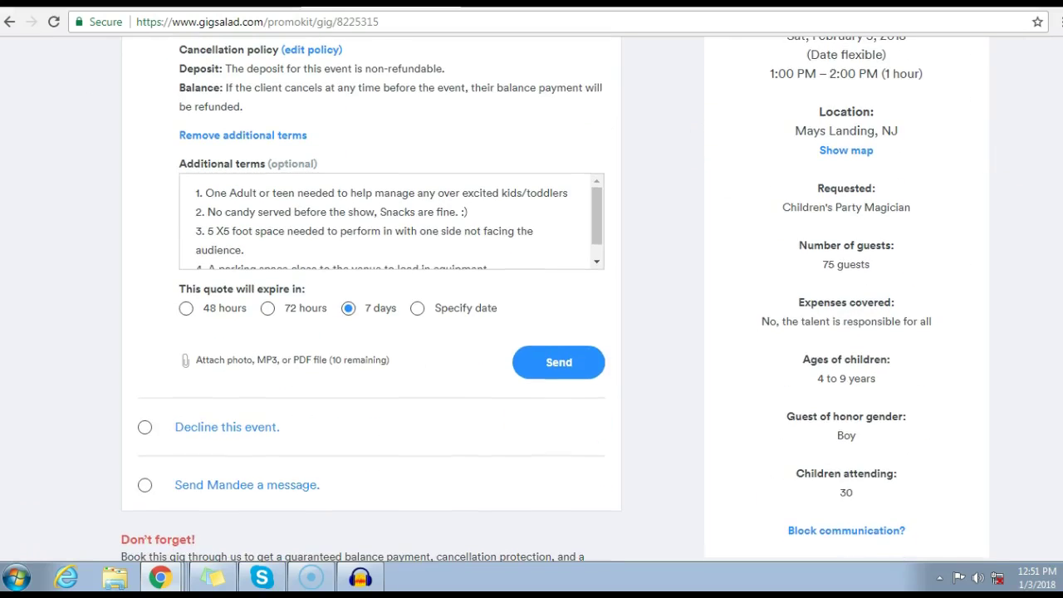
{"action": "scroll", "coordinate": [556, 299], "scroll_direction": "down", "scroll_amount": 1}
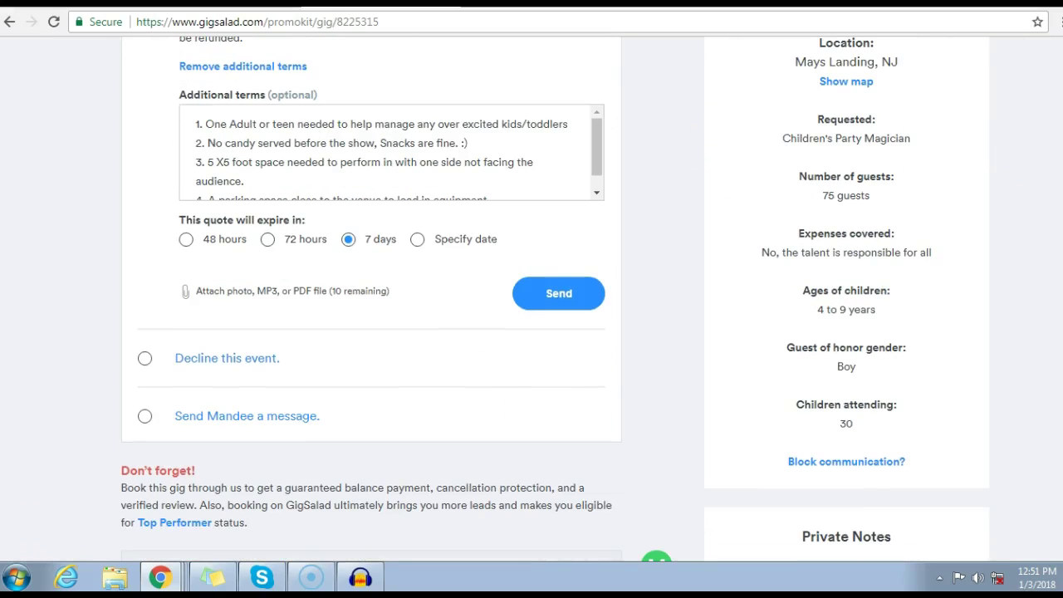
Step: Choose to send the client a message instead and place the cursor in the empty personal message box
{"action": "left_click", "coordinate": [146, 417]}
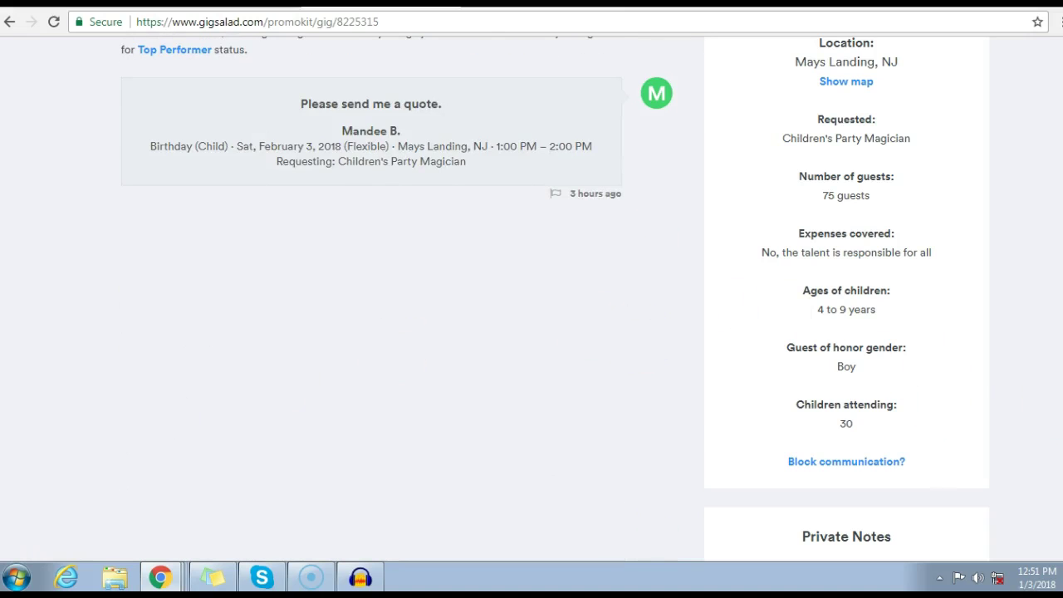
{"action": "scroll", "coordinate": [556, 299], "scroll_direction": "up", "scroll_amount": 2}
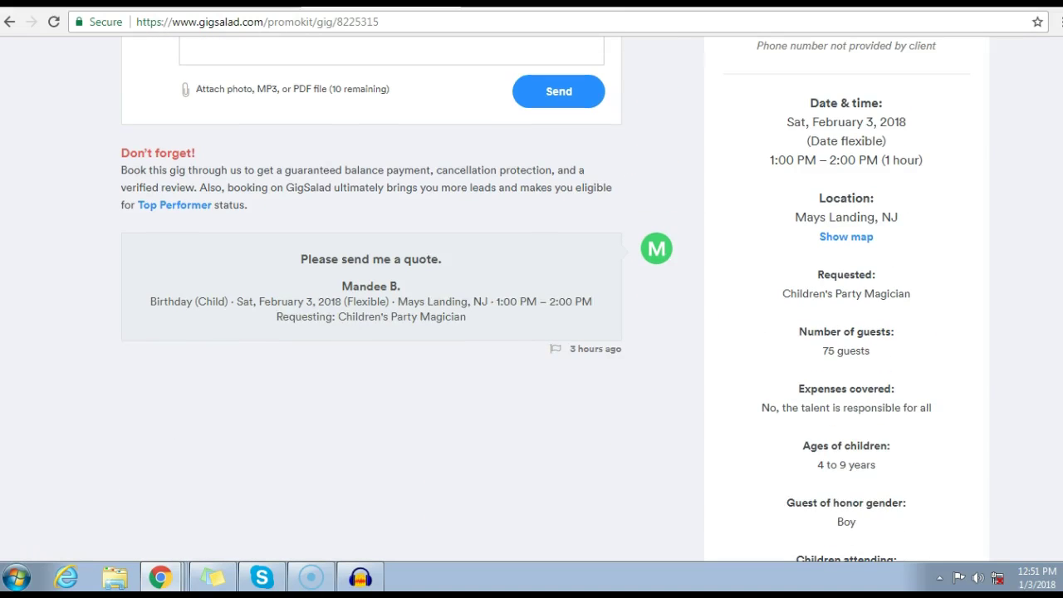
{"action": "scroll", "coordinate": [549, 299], "scroll_direction": "up", "scroll_amount": 4}
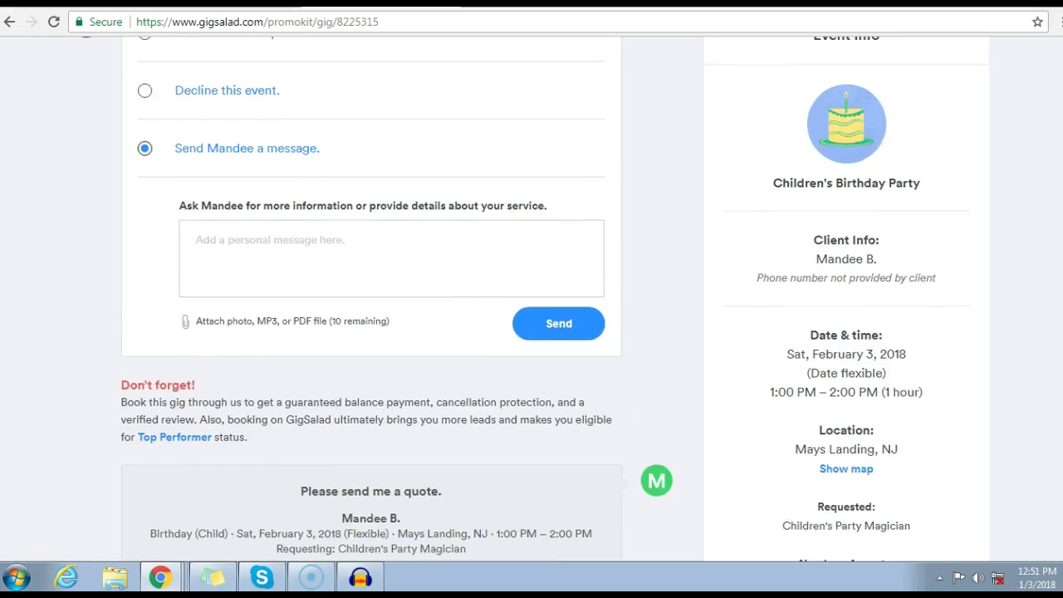
{"action": "left_click", "coordinate": [379, 307]}
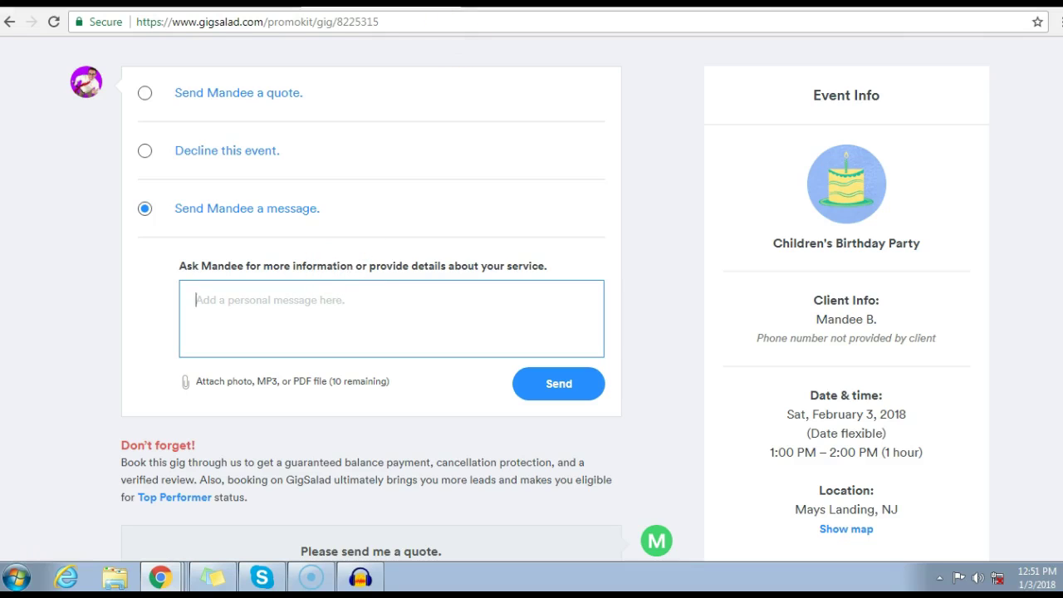
Step: Switch to Google Drive, search for "bio" and open the "Bio for Entertainers" folder
{"action": "left_click", "coordinate": [656, 3]}
{"action": "left_click", "coordinate": [313, 66]}
{"action": "key", "text": "BackSpace"}
{"action": "key", "text": "BackSpace"}
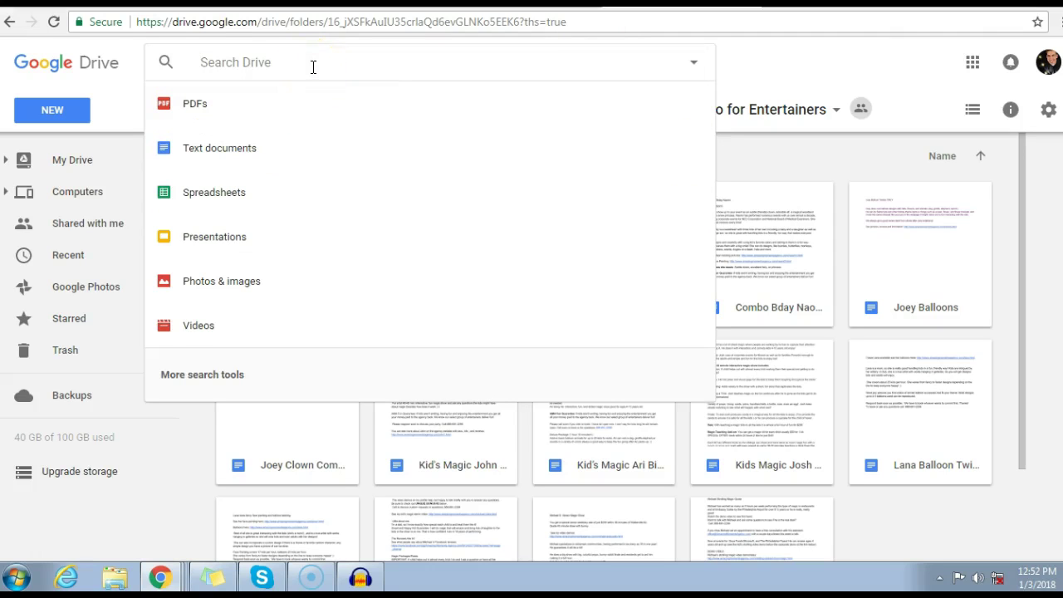
{"action": "type", "text": "bio"}
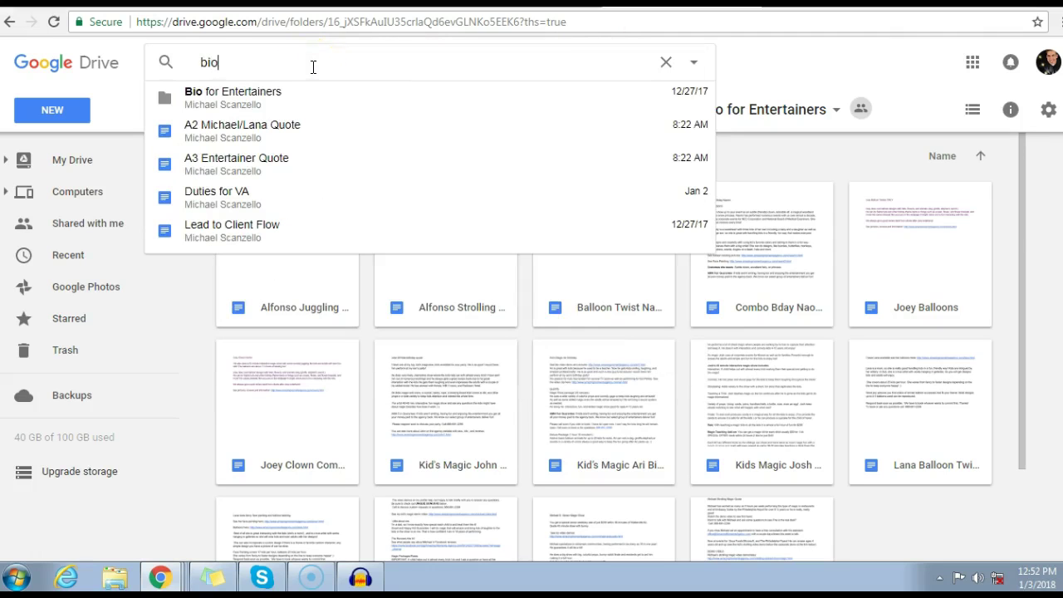
{"action": "left_click", "coordinate": [302, 97]}
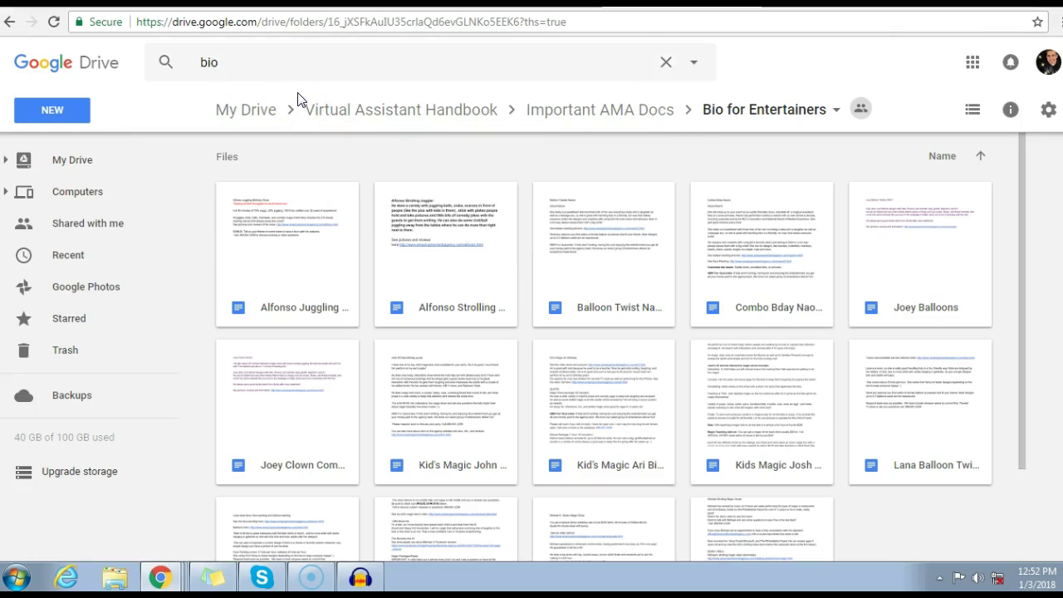
{"action": "left_click", "coordinate": [321, 64]}
{"action": "left_click", "coordinate": [308, 107]}
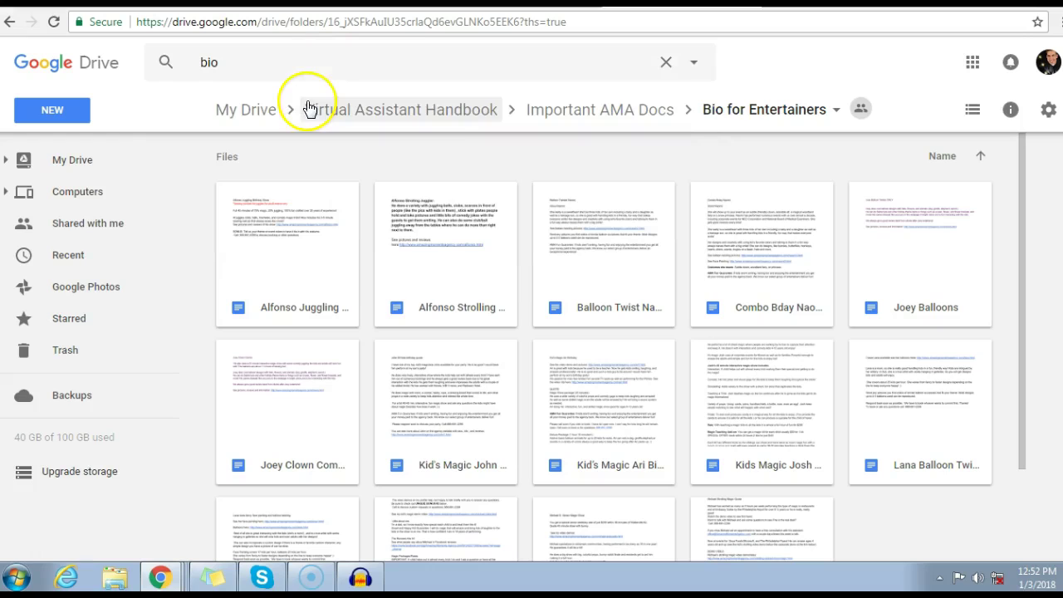
{"action": "left_click", "coordinate": [398, 64]}
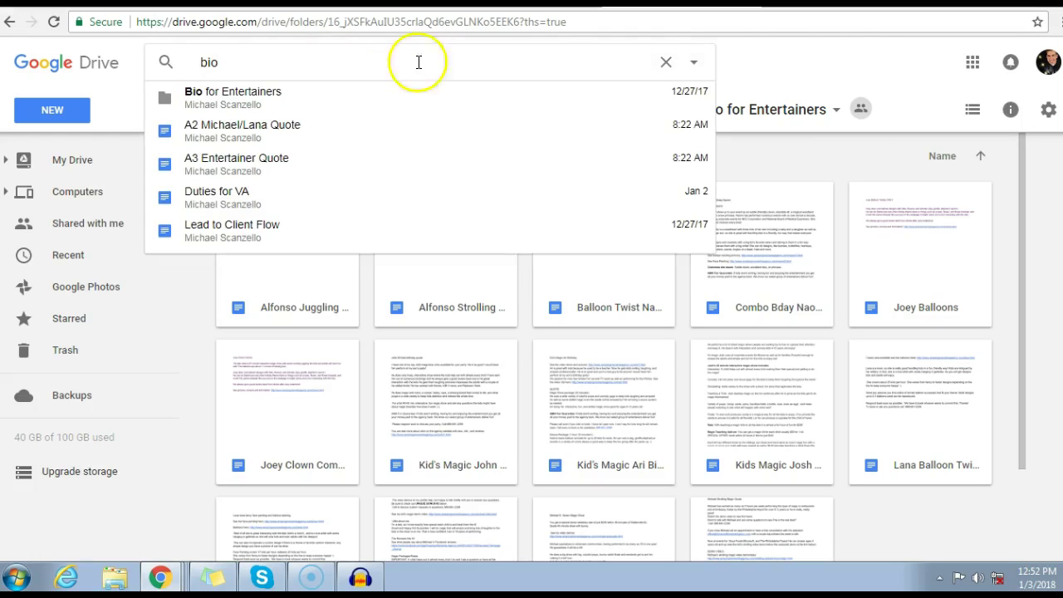
{"action": "left_click", "coordinate": [864, 50]}
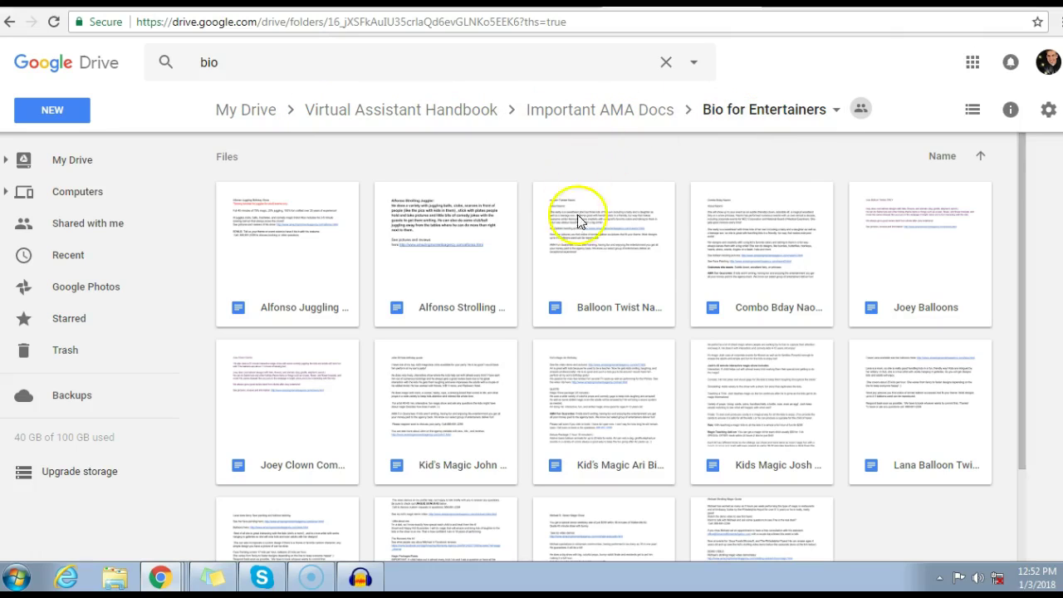
Step: Search Drive for the magician's first name and open his Birthday Magic Quote document
{"action": "left_click", "coordinate": [351, 64]}
{"action": "key", "text": "BackSpace"}
{"action": "key", "text": "BackSpace"}
{"action": "key", "text": "BackSpace"}
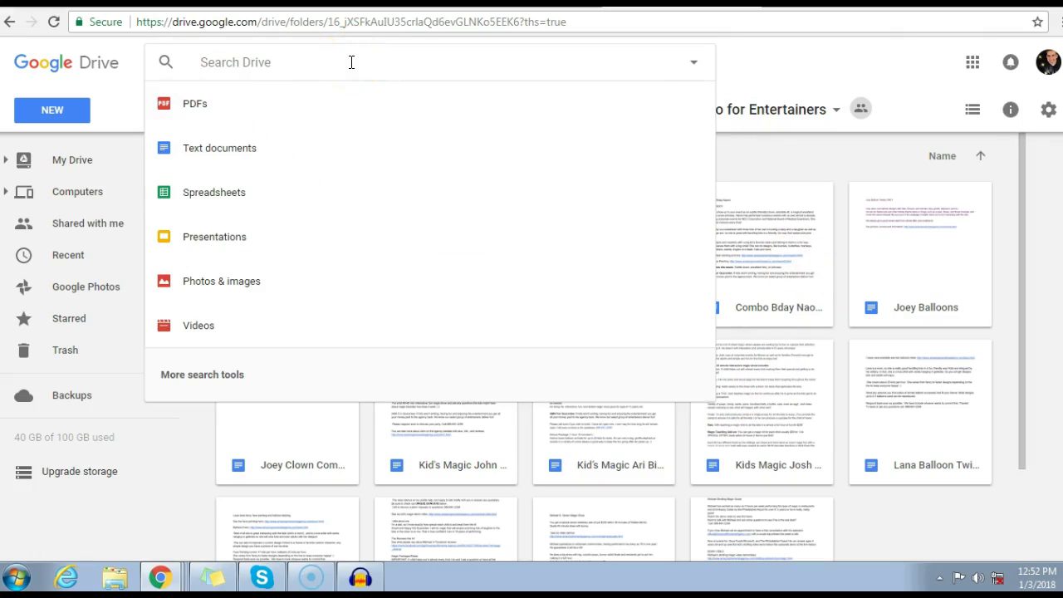
{"action": "type", "text": "michael"}
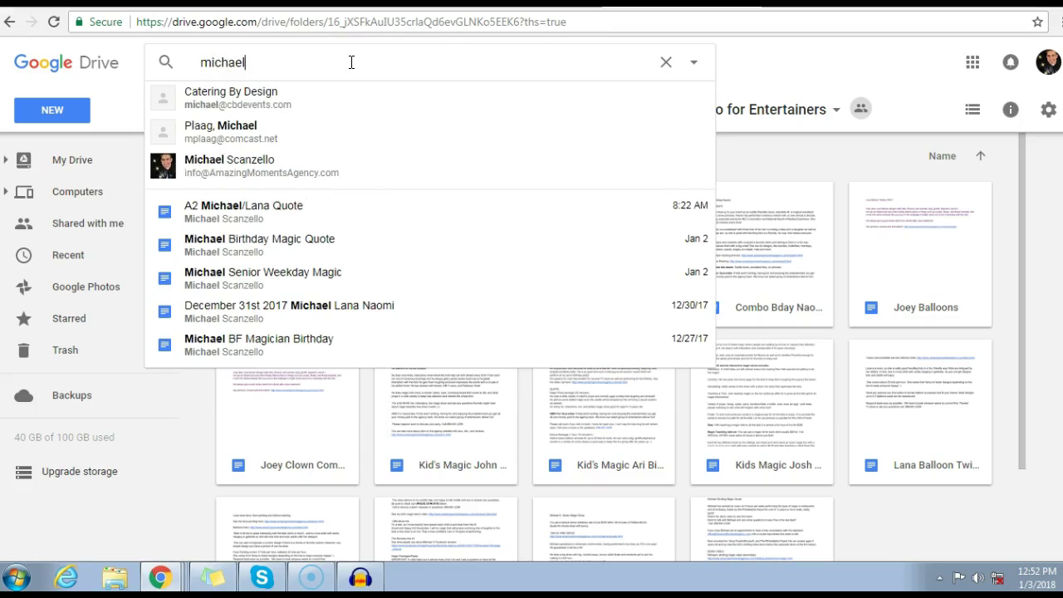
{"action": "left_click", "coordinate": [339, 73]}
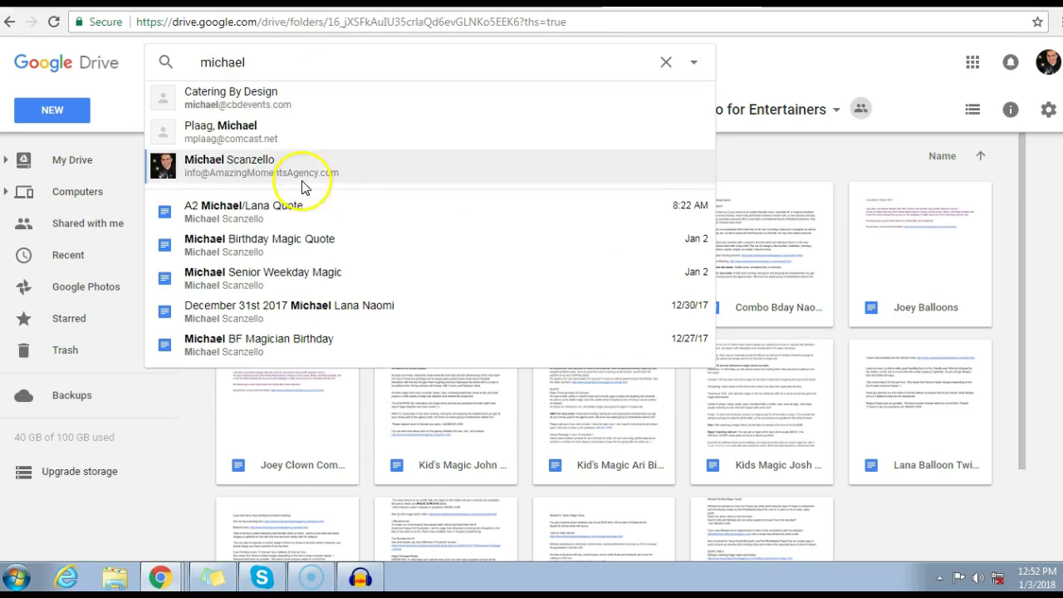
{"action": "left_click", "coordinate": [293, 249]}
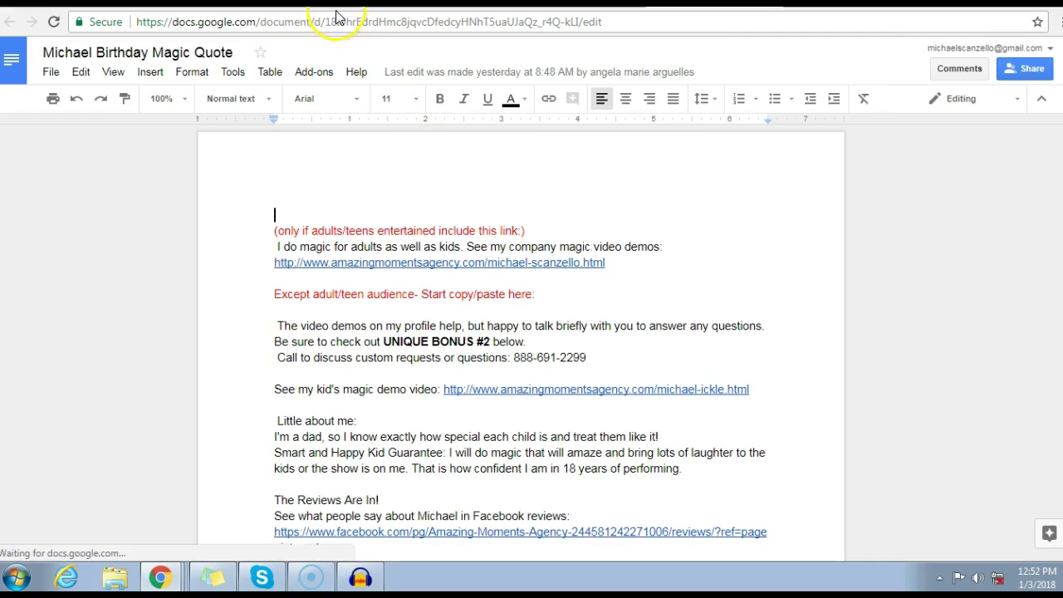
Step: Copy the quote text from "The video demos on my profile help" through "Hope to talk with you soon about how to make your party extra special!"
{"action": "key", "text": "ctrl+Tab"}
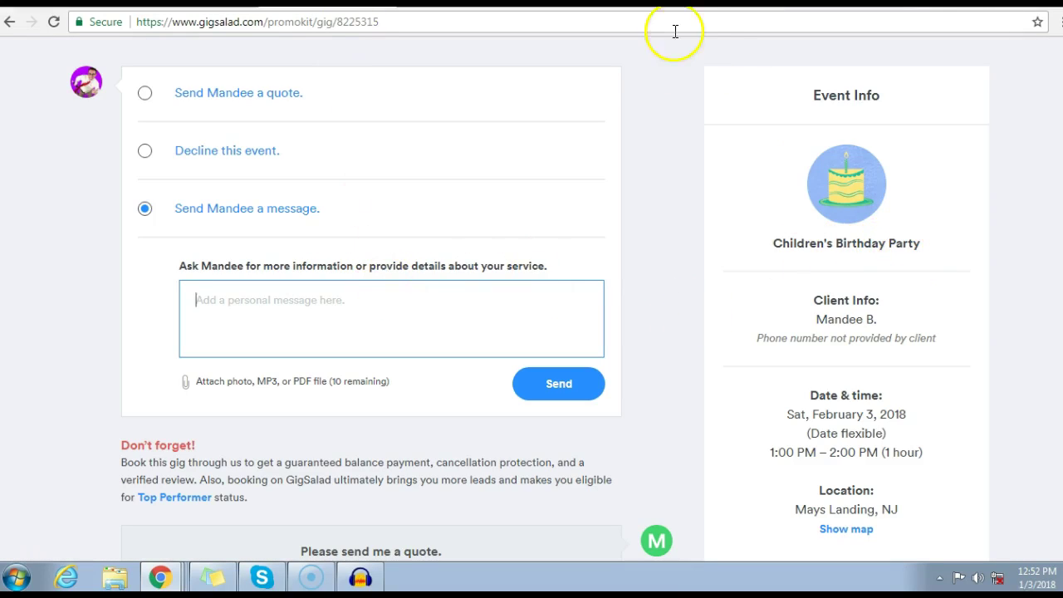
{"action": "key", "text": "ctrl+Tab"}
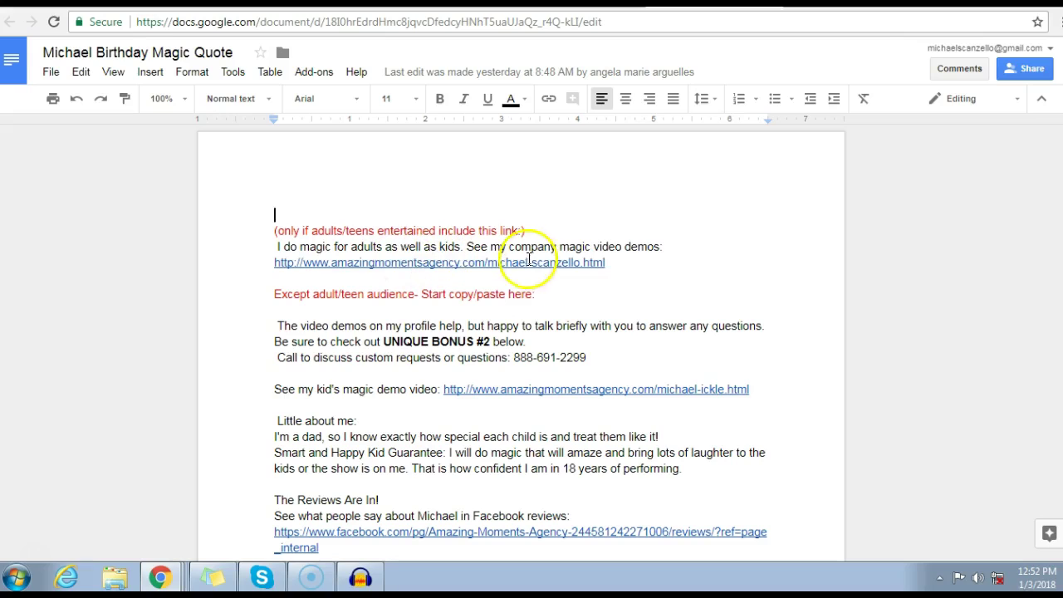
{"action": "double_click", "coordinate": [580, 279]}
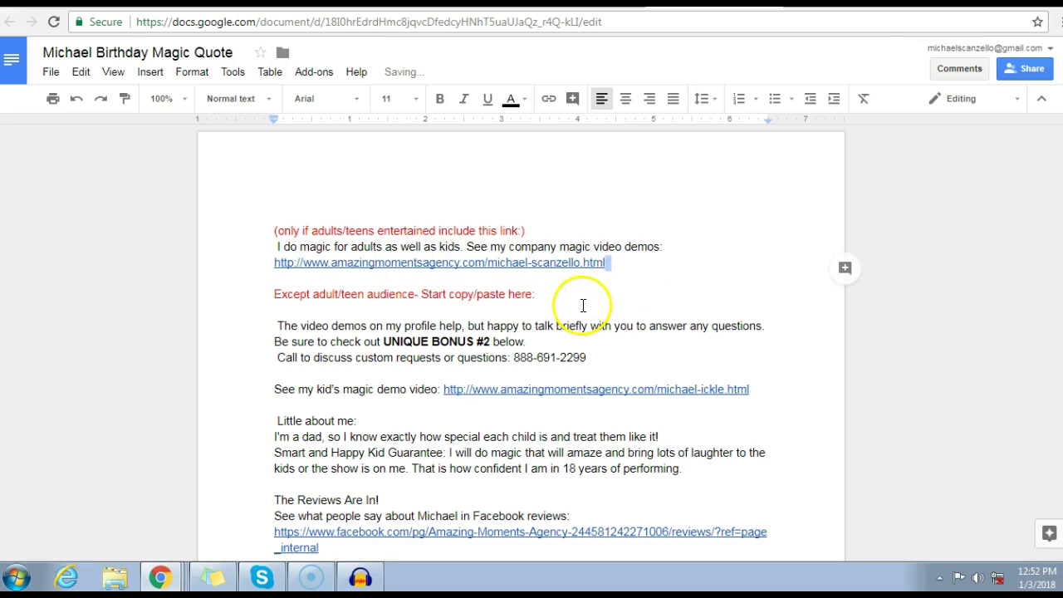
{"action": "double_click", "coordinate": [582, 307]}
{"action": "left_click", "coordinate": [599, 357]}
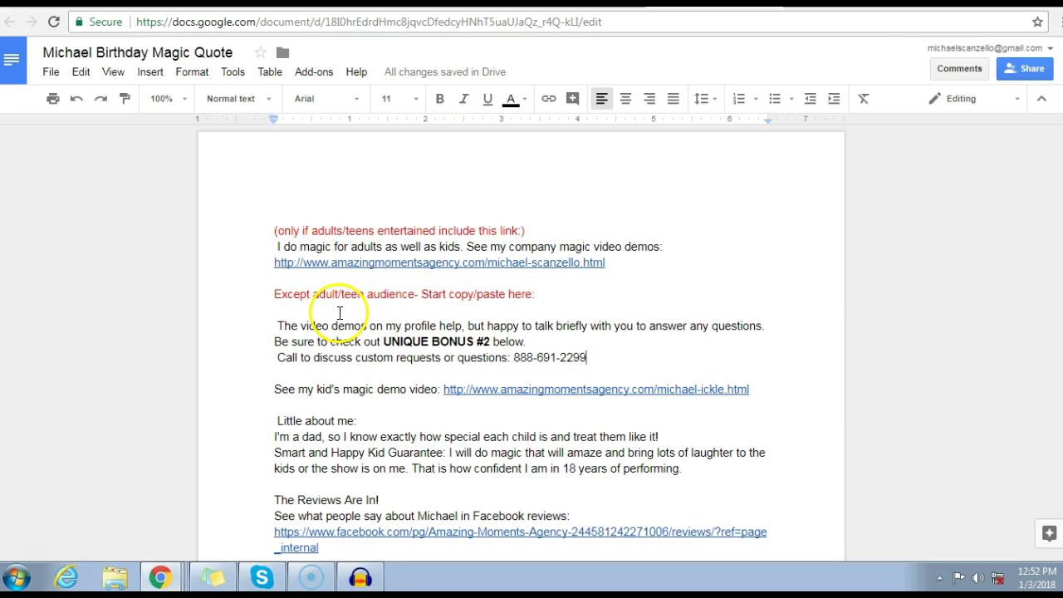
{"action": "left_click_drag", "start_coordinate": [275, 326], "coordinate": [718, 439]}
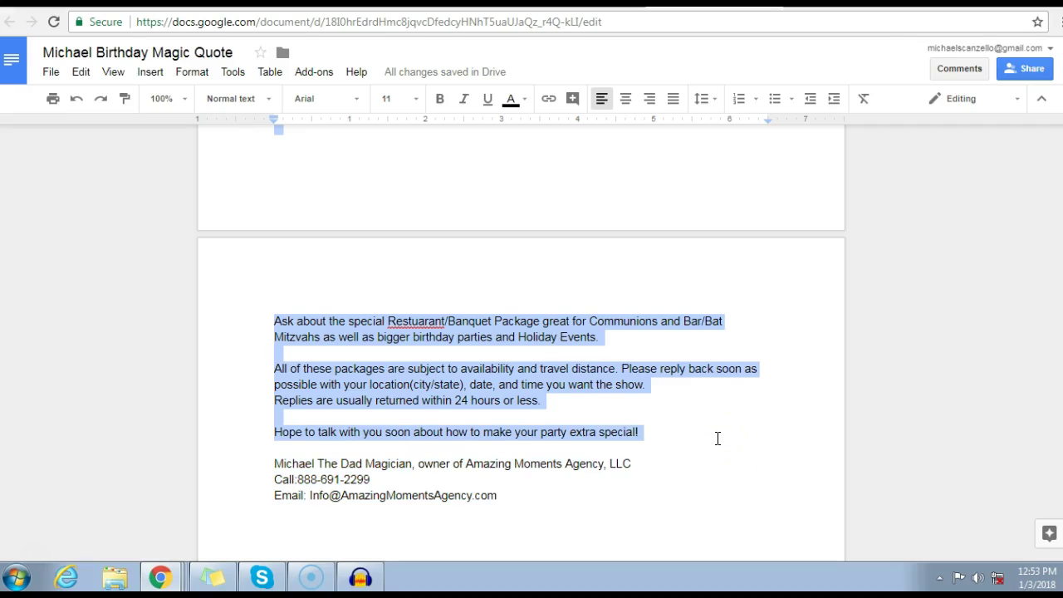
{"action": "right_click", "coordinate": [521, 330]}
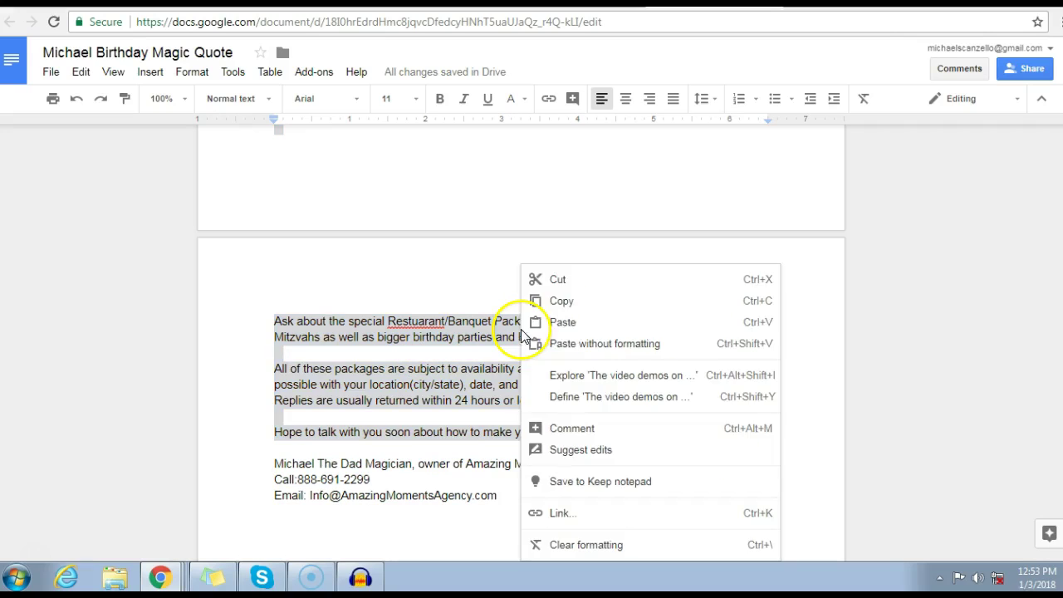
{"action": "left_click", "coordinate": [564, 301]}
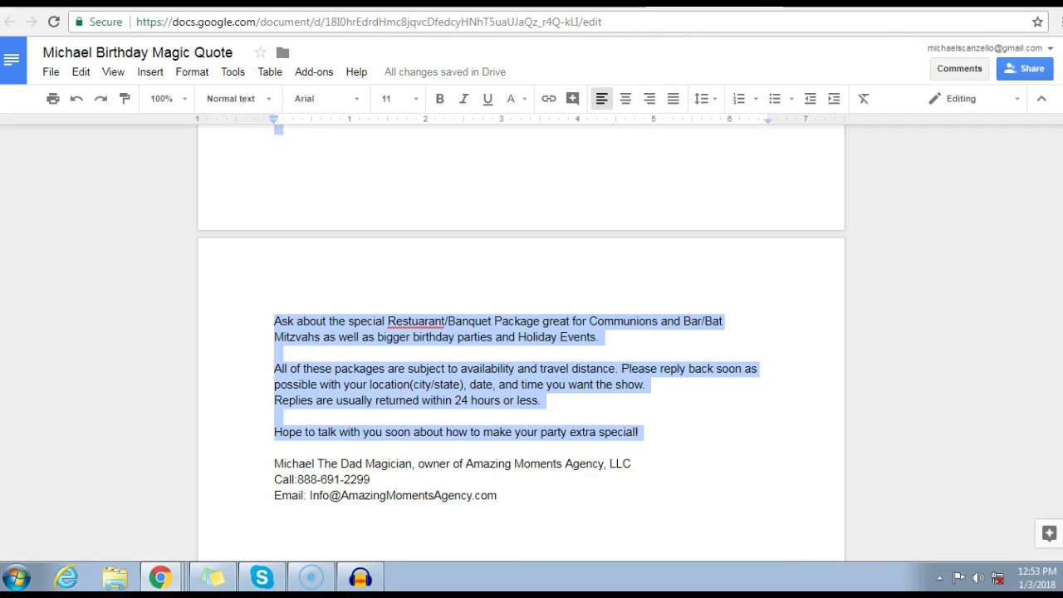
Step: Paste the quote text into the client's GigSalad message box and add a closing "Call:" line with the agency's phone number
{"action": "left_click", "coordinate": [357, 5]}
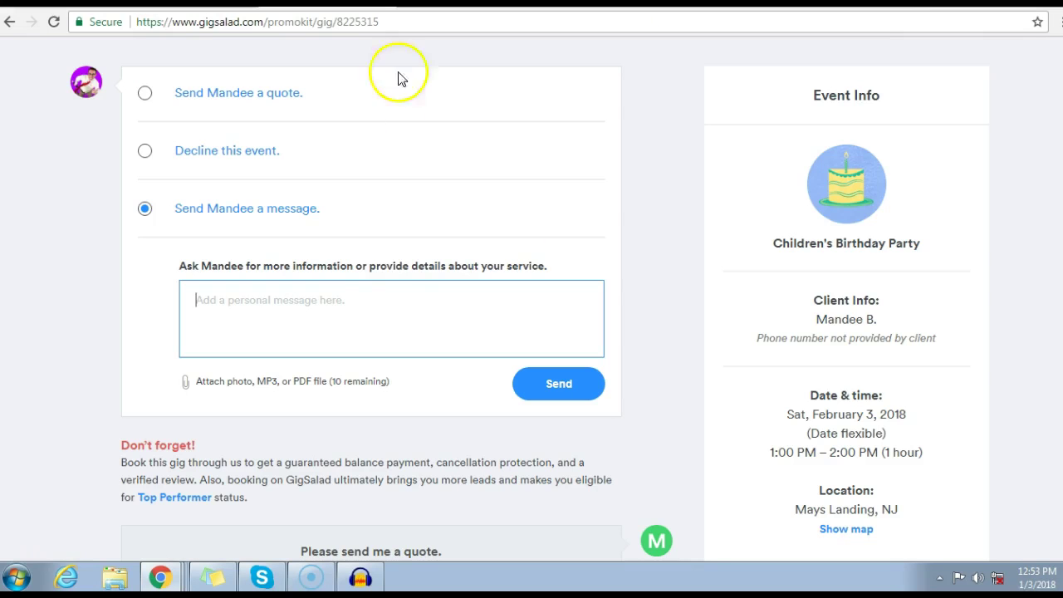
{"action": "right_click", "coordinate": [370, 300]}
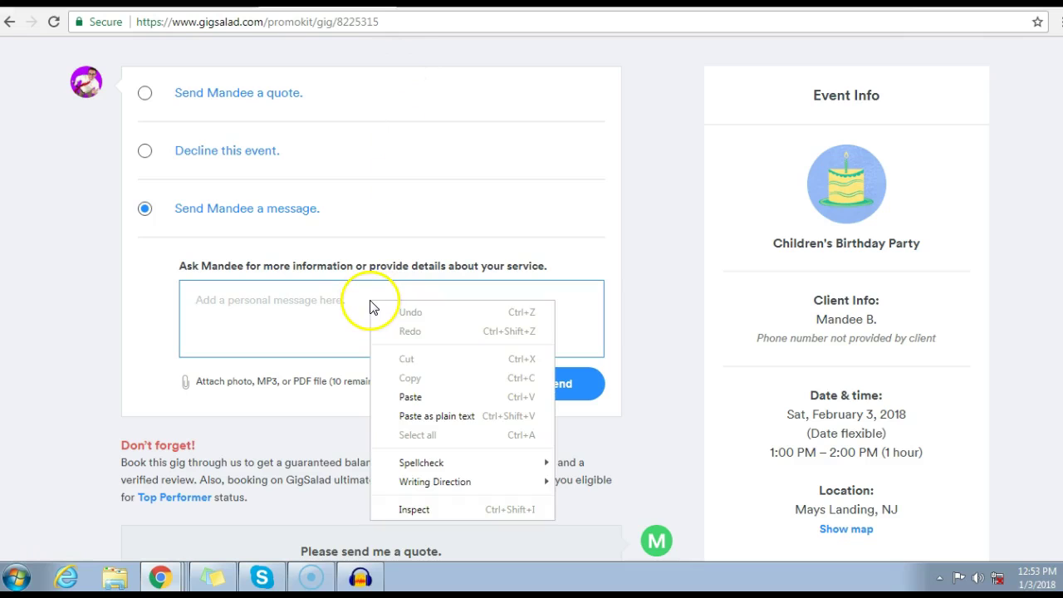
{"action": "left_click", "coordinate": [410, 397]}
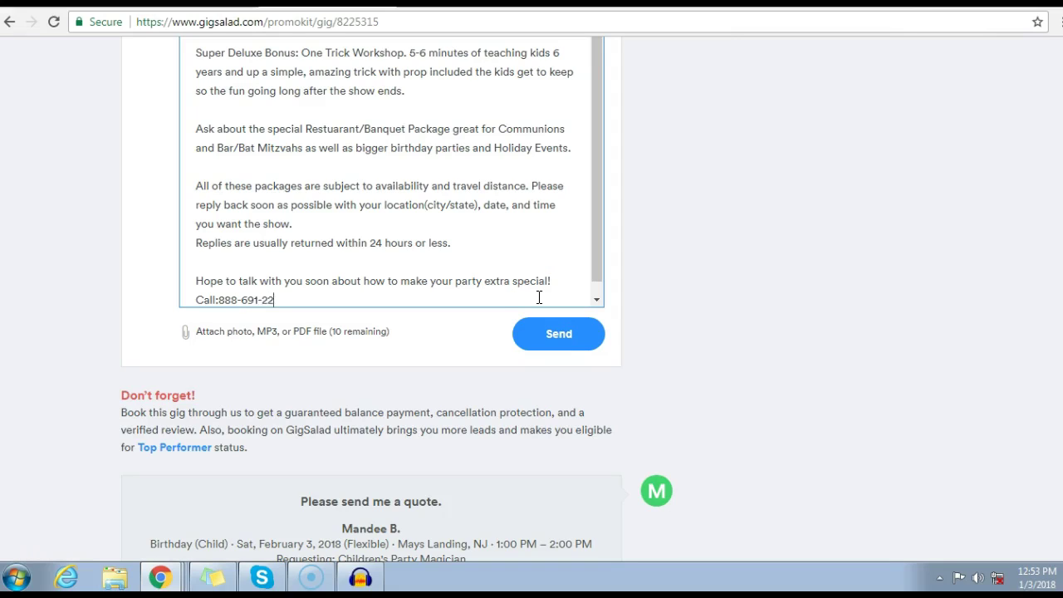
{"action": "key", "text": "Return"}
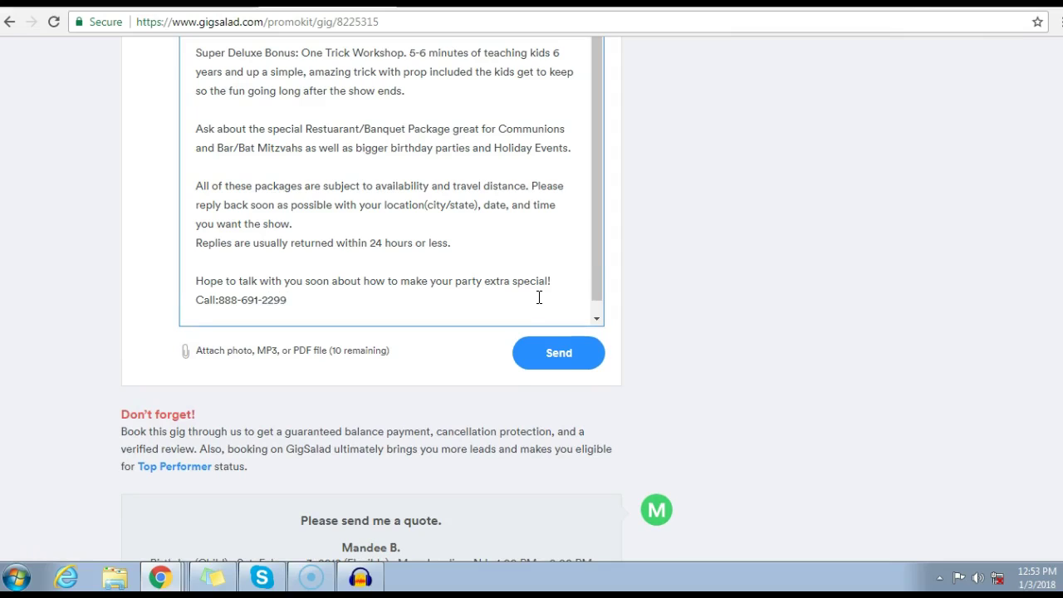
Step: Write a trial sign-off "offcie assistant with Ammazing MOments AGency" below the phone number and delete it along with the extra blank line
{"action": "key", "text": "Return"}
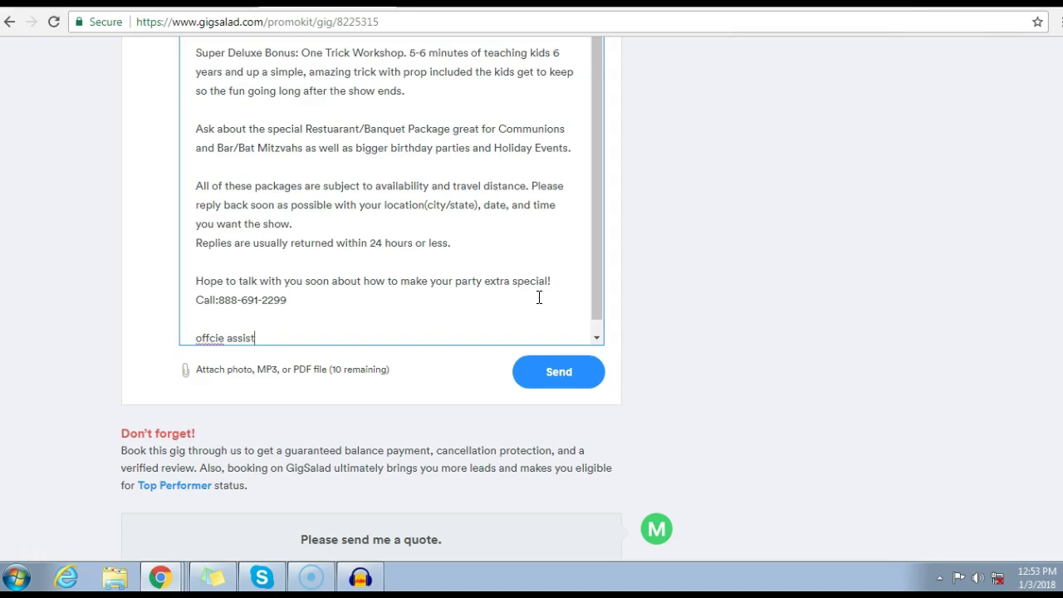
{"action": "type", "text": "offcie assistant with Ammazing MOments AGency"}
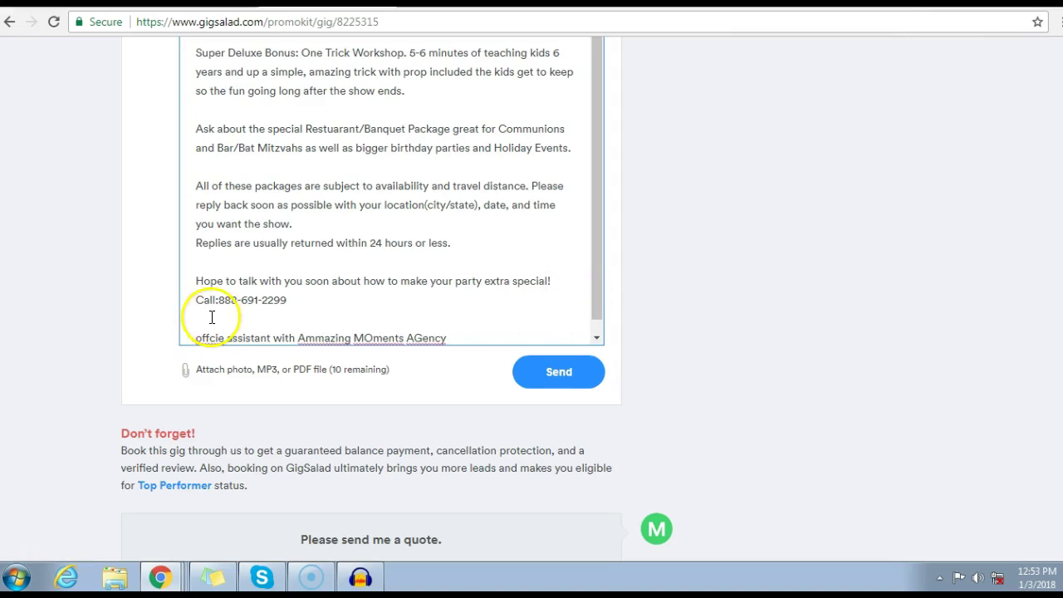
{"action": "left_click_drag", "start_coordinate": [197, 336], "coordinate": [448, 337]}
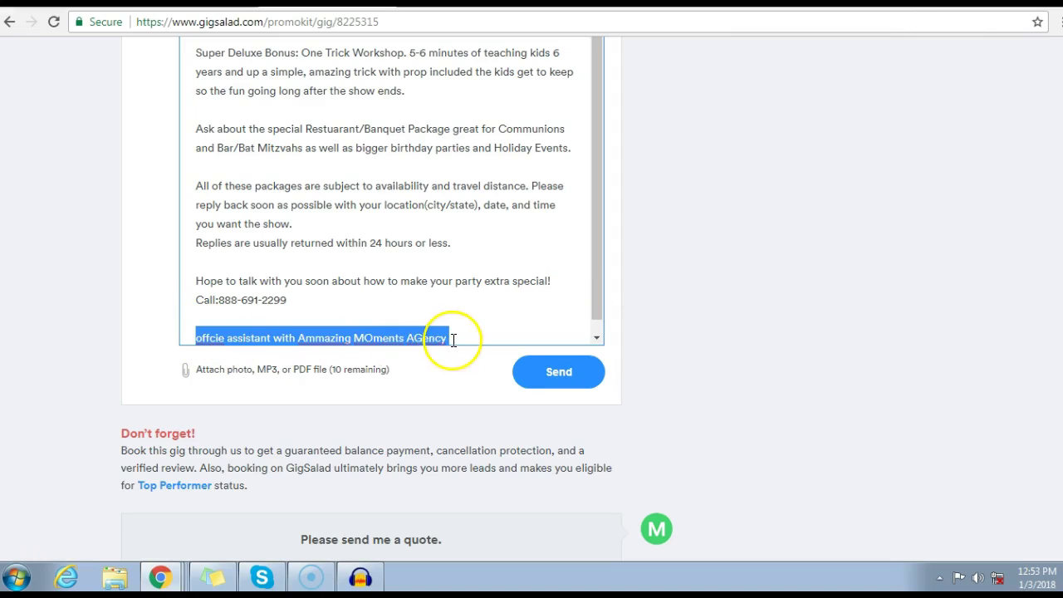
{"action": "key", "text": "BackSpace"}
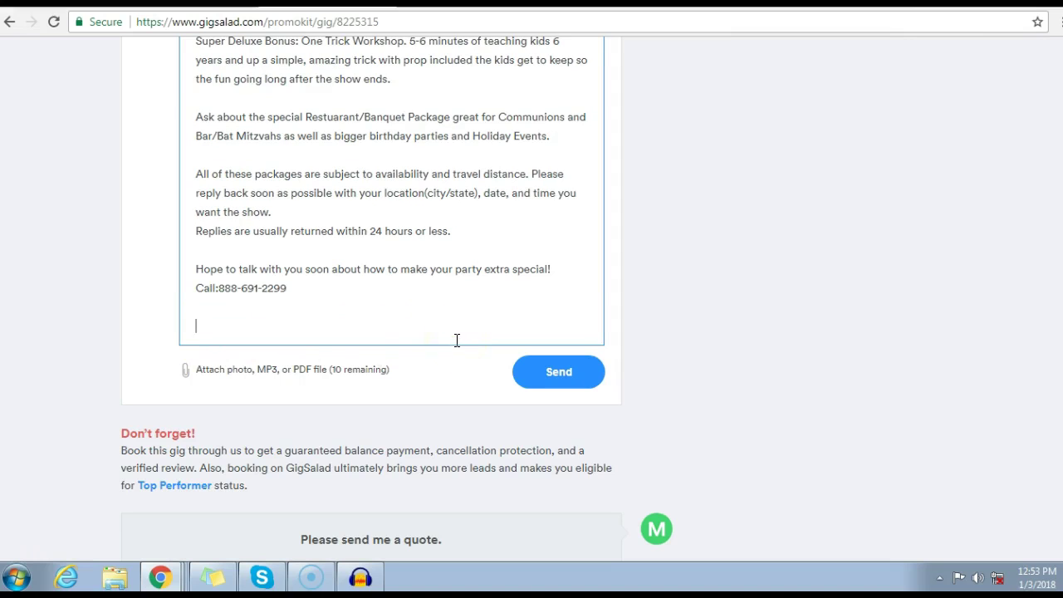
{"action": "left_click", "coordinate": [409, 311]}
{"action": "key", "text": "Delete"}
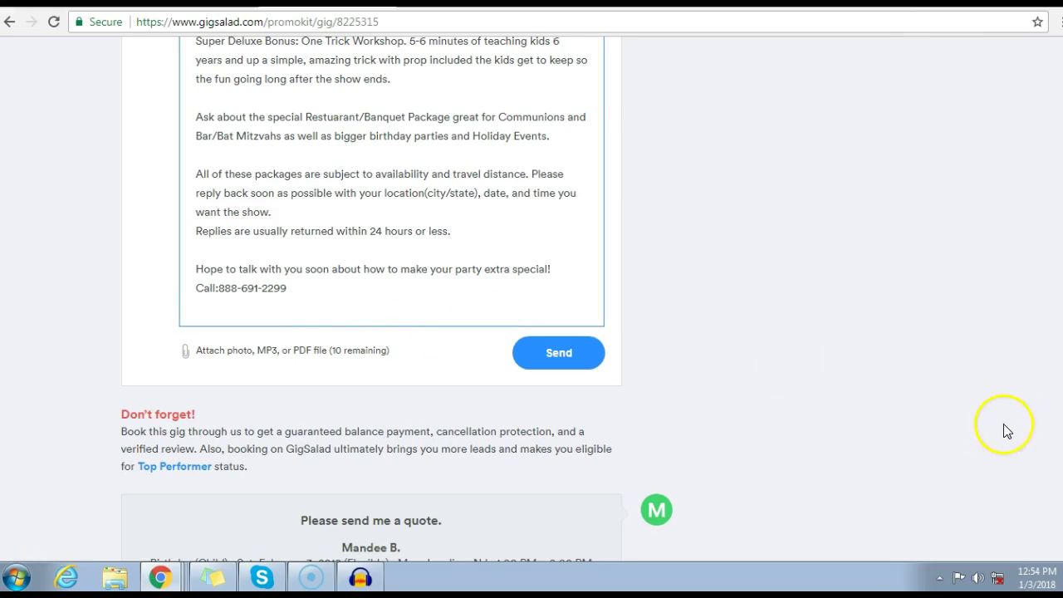
Step: Review the drafted message's introduction, packages and rates alongside the event's client, date and location details
{"action": "scroll", "coordinate": [398, 299], "scroll_direction": "up", "scroll_amount": 2}
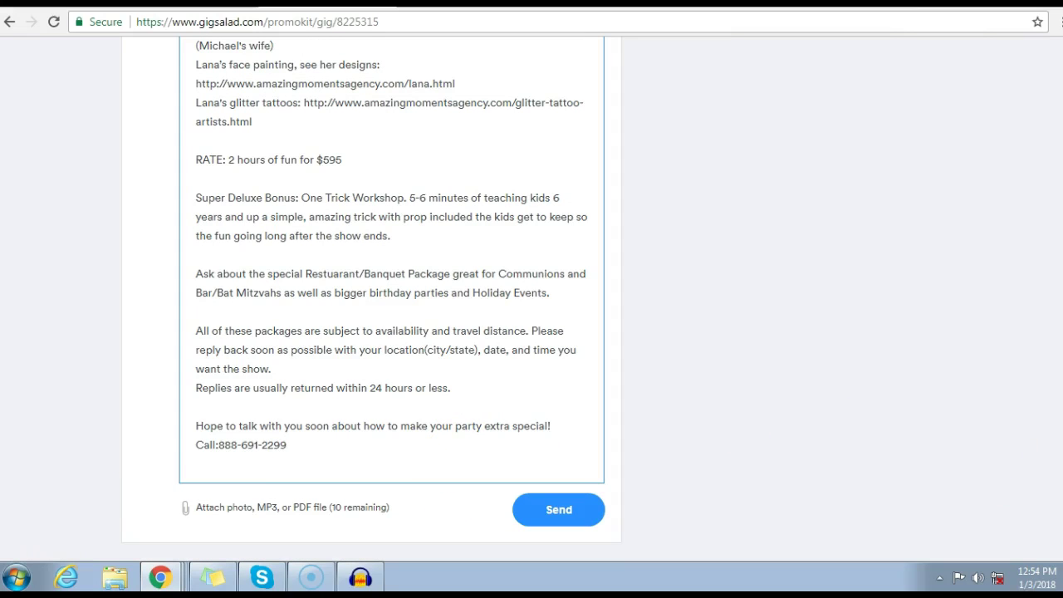
{"action": "scroll", "coordinate": [372, 299], "scroll_direction": "up", "scroll_amount": 10}
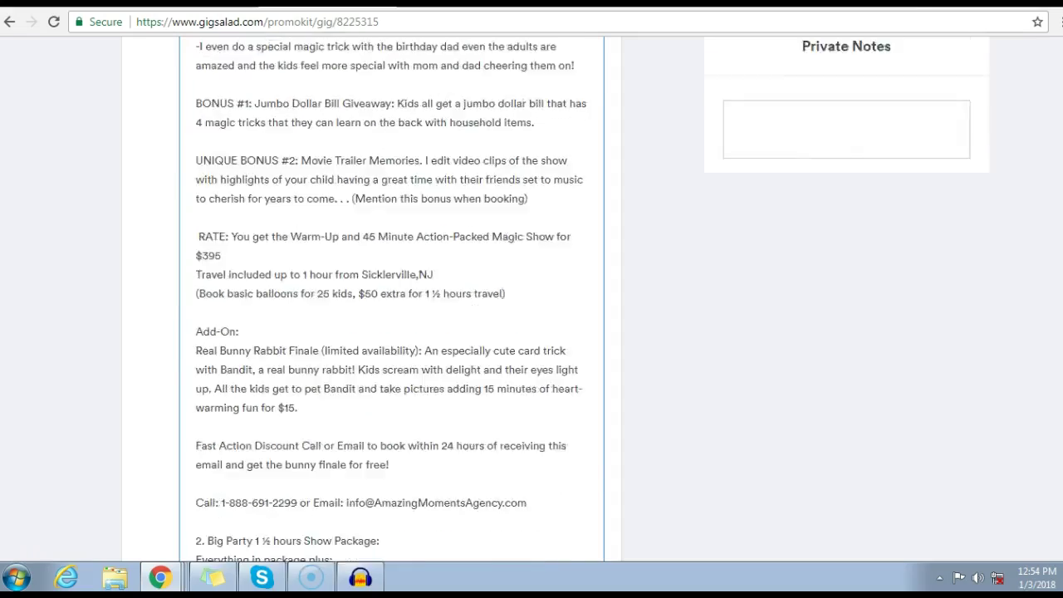
{"action": "scroll", "coordinate": [390, 299], "scroll_direction": "up", "scroll_amount": 6}
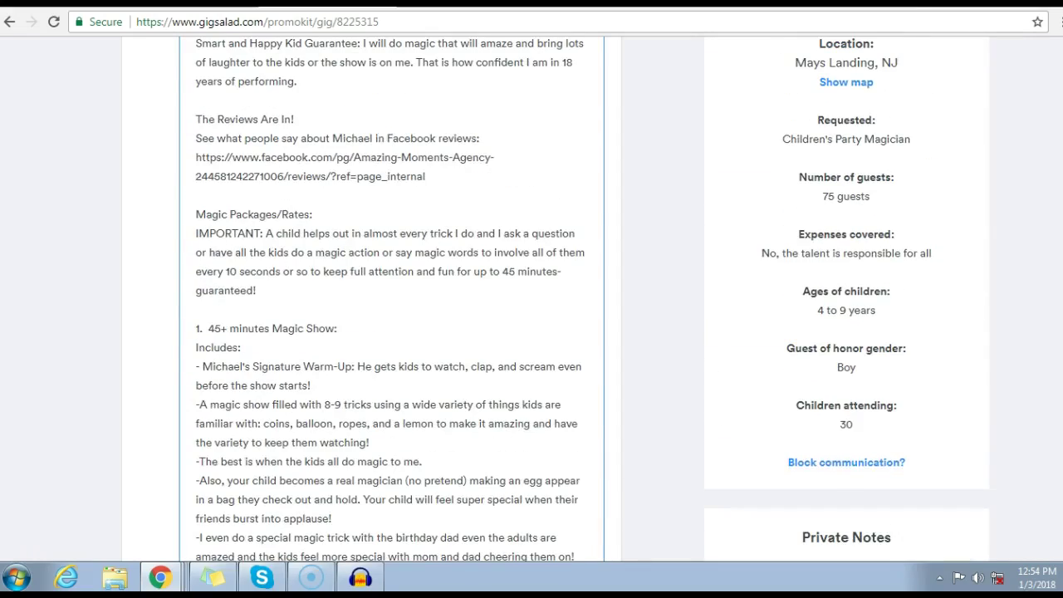
{"action": "scroll", "coordinate": [390, 299], "scroll_direction": "up", "scroll_amount": 4}
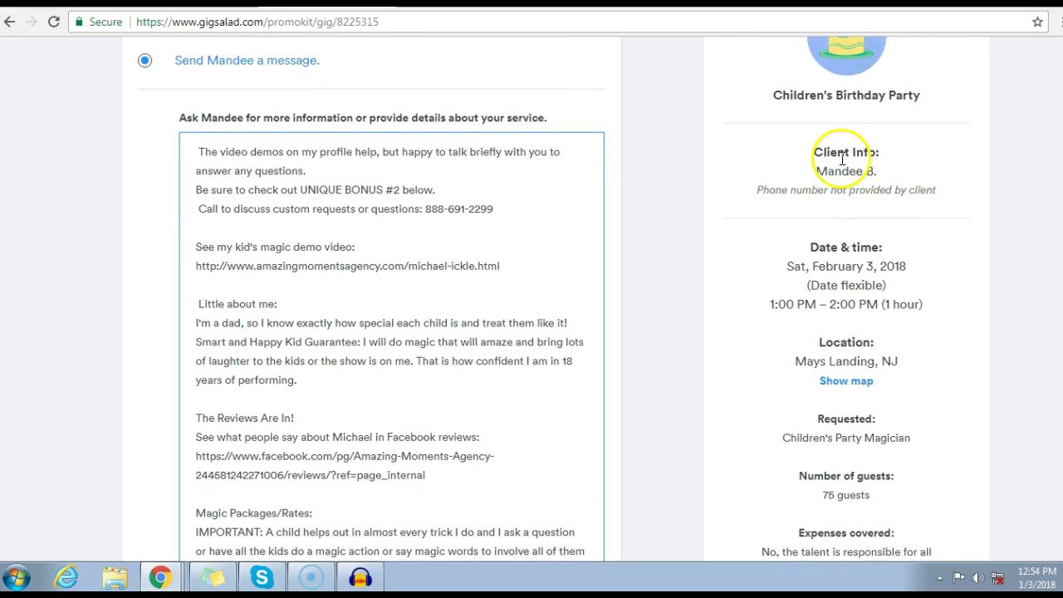
{"action": "left_click", "coordinate": [508, 271]}
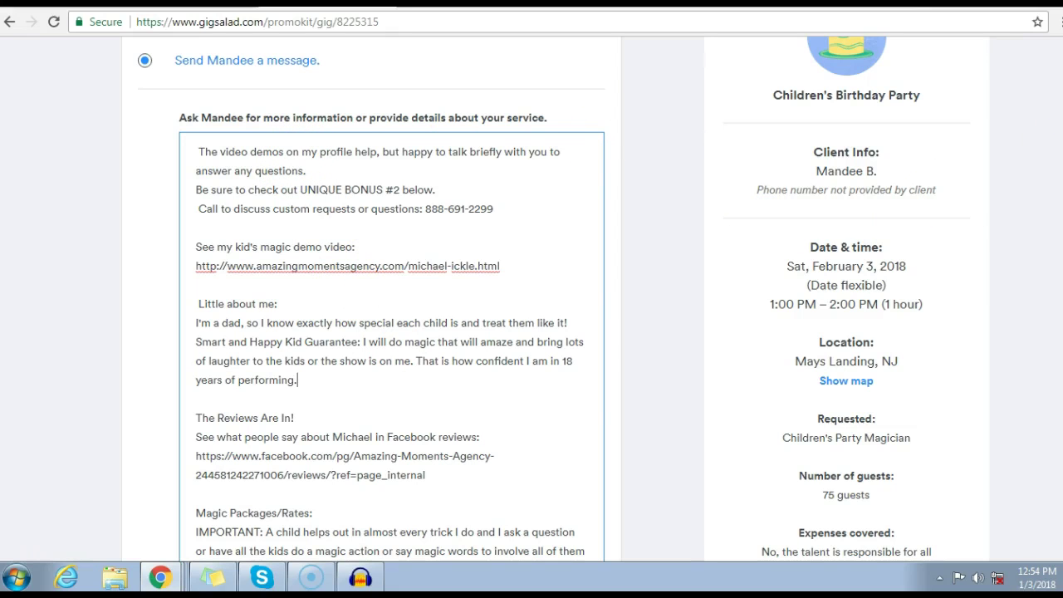
{"action": "scroll", "coordinate": [532, 299], "scroll_direction": "down", "scroll_amount": 3}
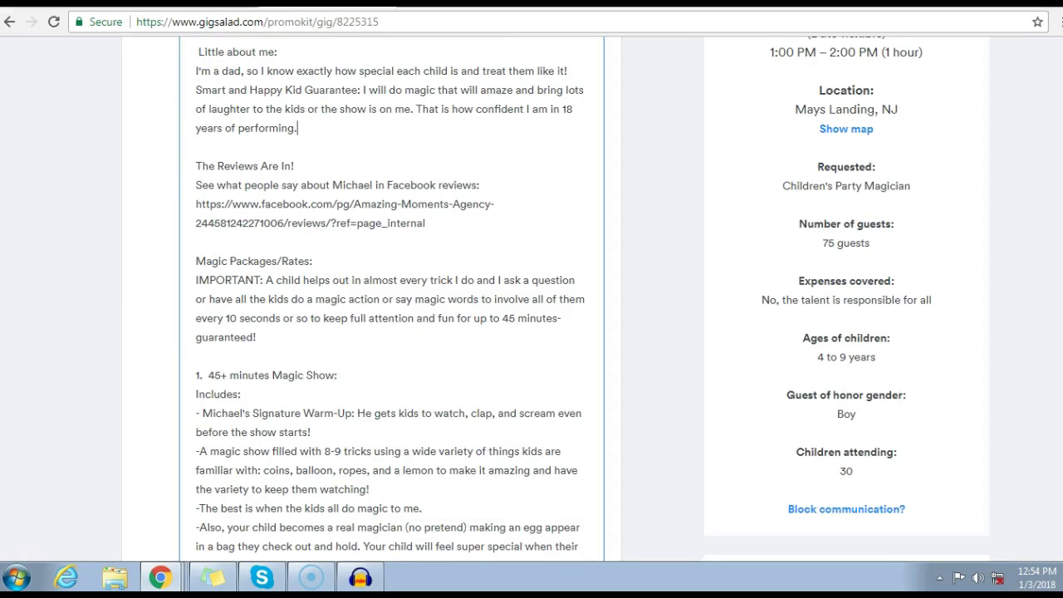
{"action": "scroll", "coordinate": [531, 299], "scroll_direction": "up", "scroll_amount": 2}
{"action": "scroll", "coordinate": [532, 299], "scroll_direction": "up", "scroll_amount": 1}
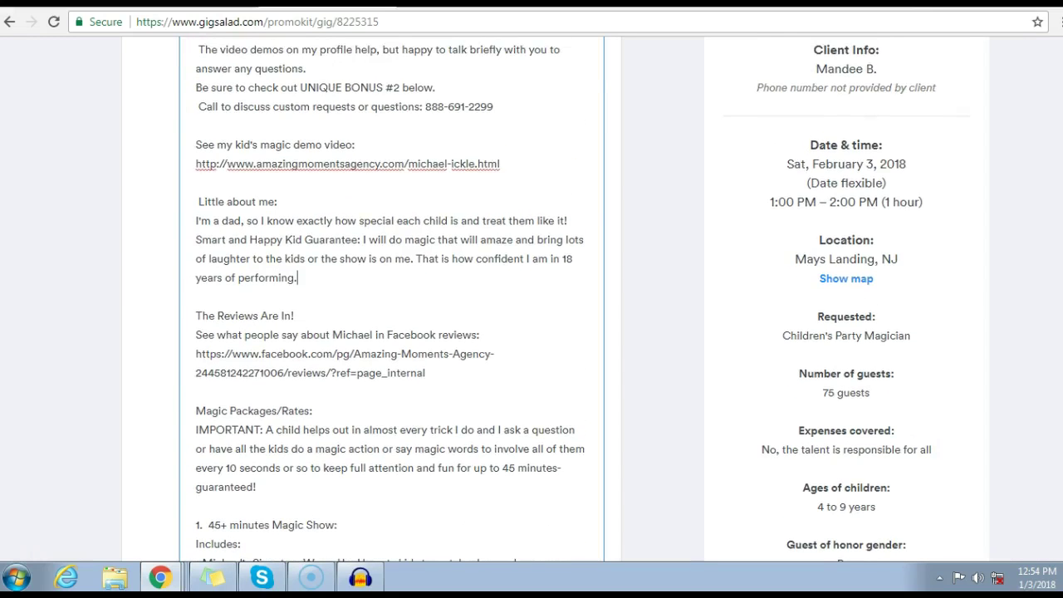
{"action": "scroll", "coordinate": [532, 299], "scroll_direction": "down", "scroll_amount": 4}
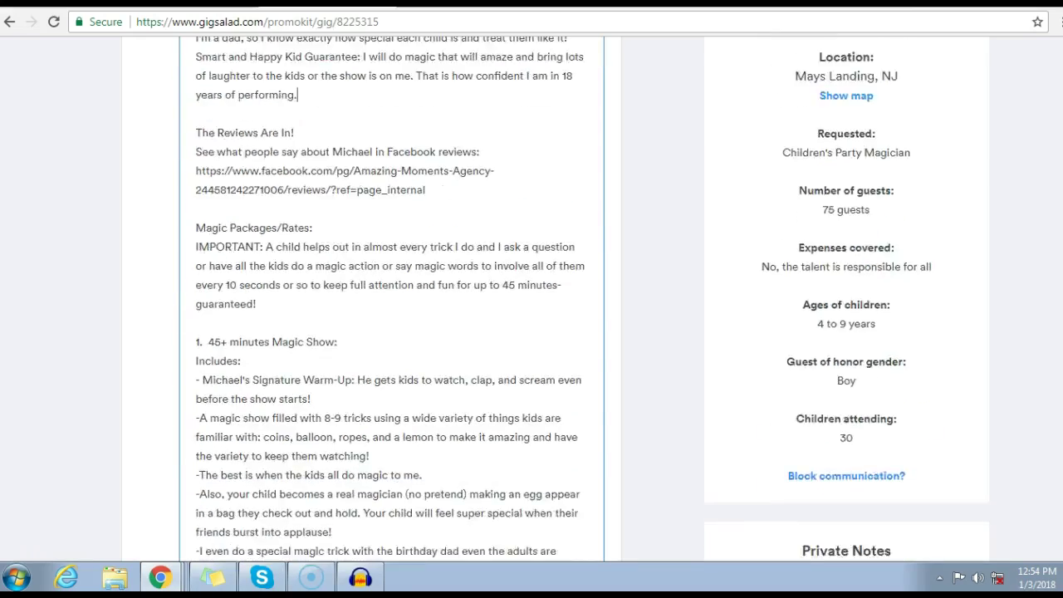
{"action": "scroll", "coordinate": [532, 299], "scroll_direction": "up", "scroll_amount": 8}
{"action": "scroll", "coordinate": [532, 299], "scroll_direction": "down", "scroll_amount": 3}
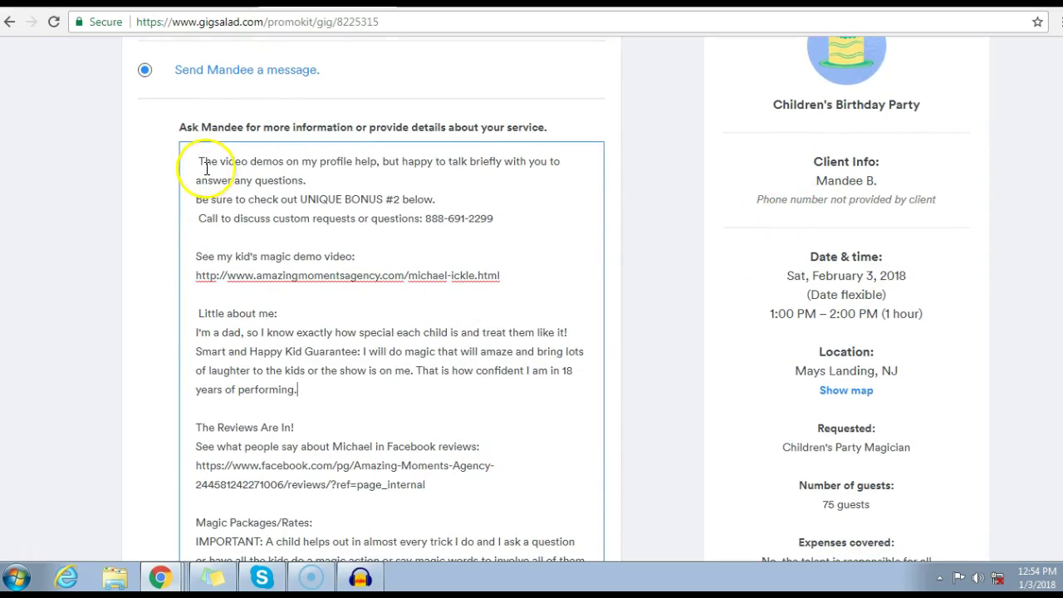
Step: Copy the entire drafted message, from its opening line through the closing phone number line
{"action": "left_click_drag", "start_coordinate": [199, 161], "coordinate": [349, 302]}
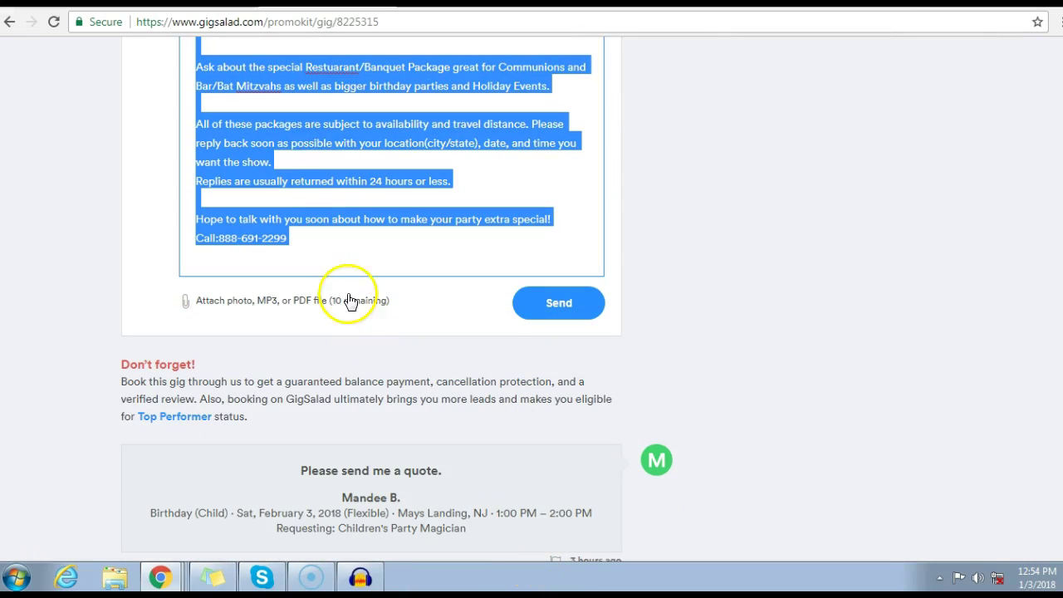
{"action": "right_click", "coordinate": [253, 129]}
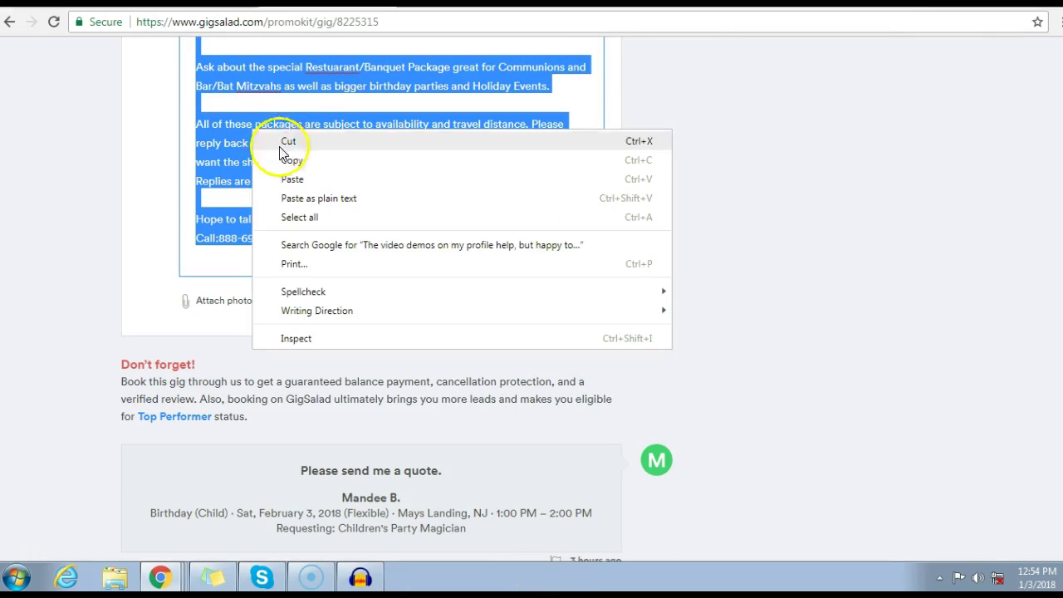
{"action": "left_click", "coordinate": [270, 161]}
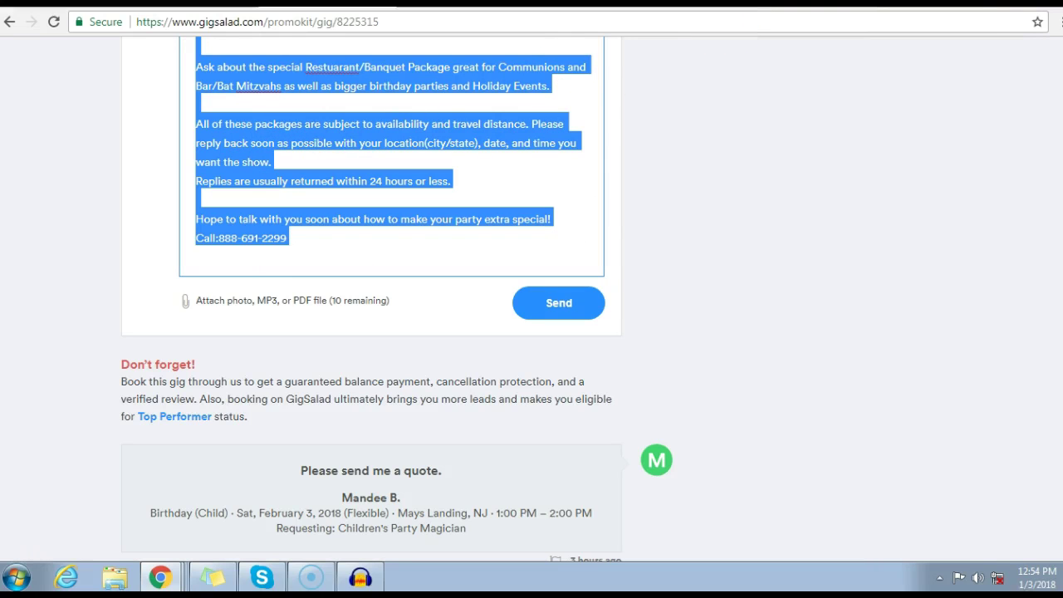
Step: Switch to Google Docs, create a new blank document and paste the copied client message into it
{"action": "left_click", "coordinate": [457, 3]}
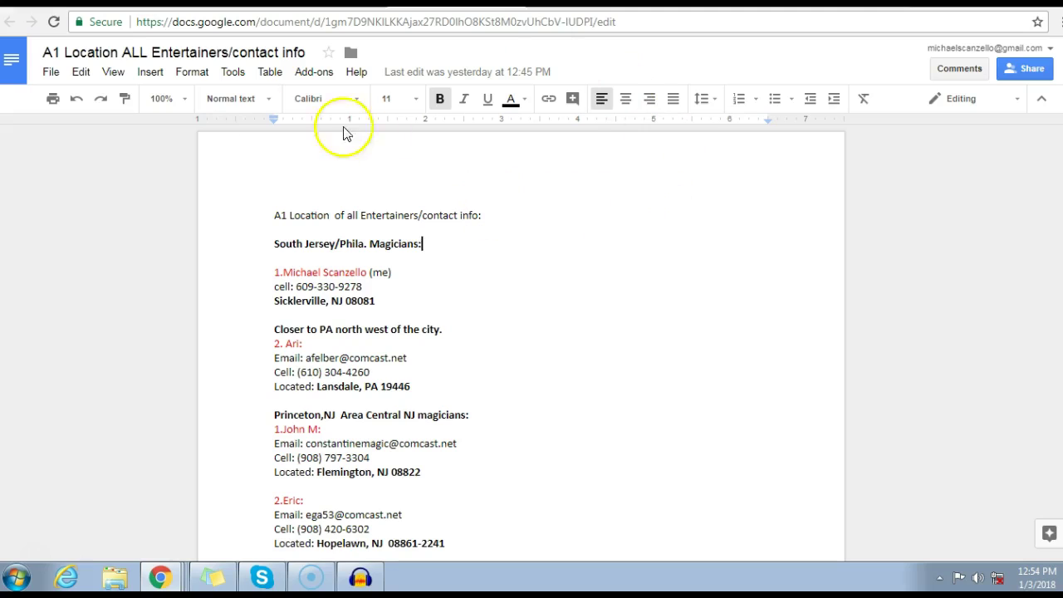
{"action": "left_click", "coordinate": [15, 62]}
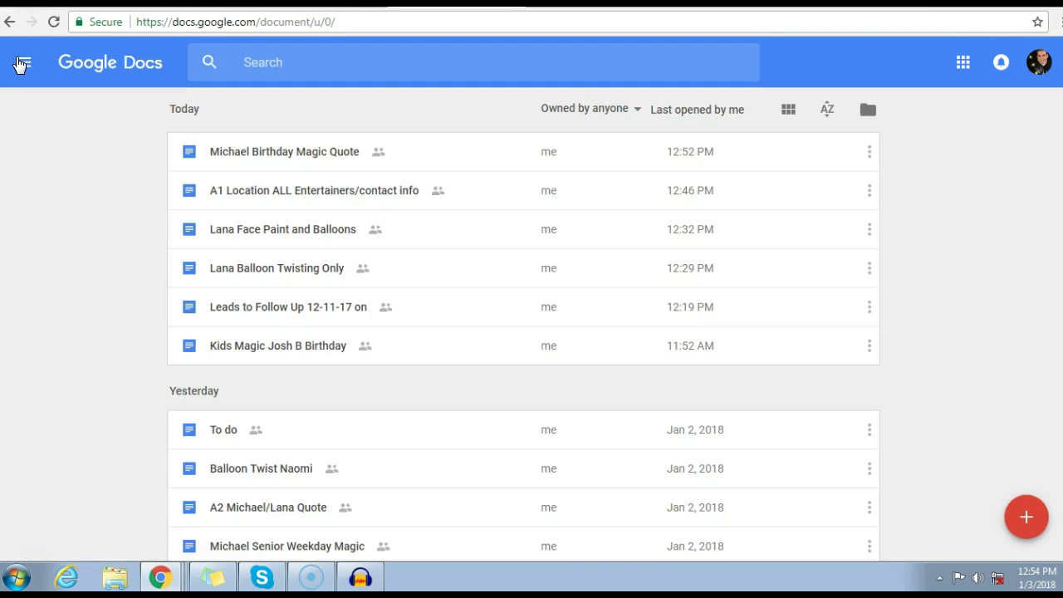
{"action": "left_click", "coordinate": [20, 65]}
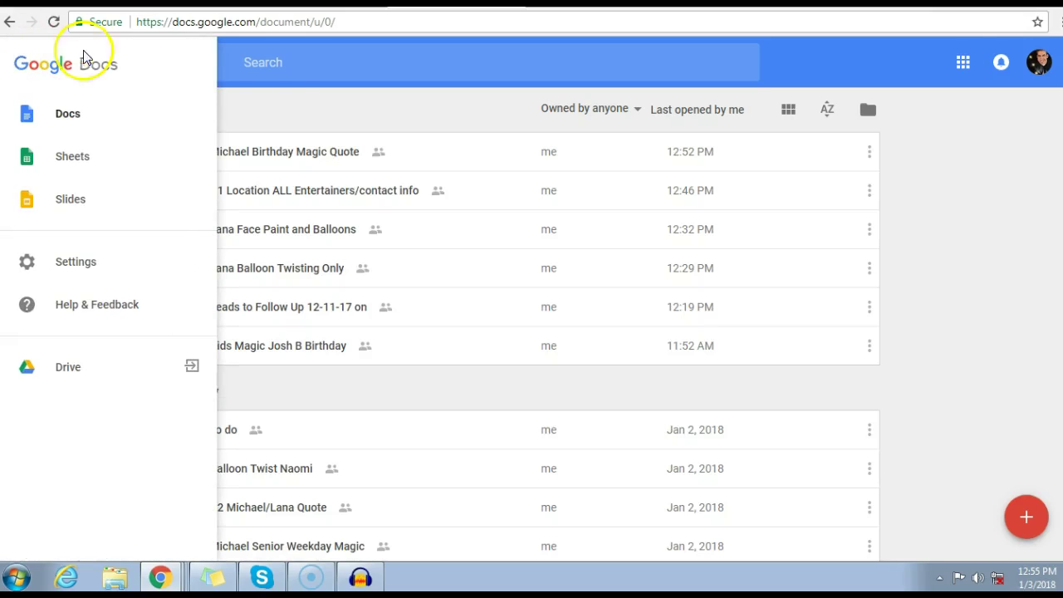
{"action": "left_click", "coordinate": [209, 65]}
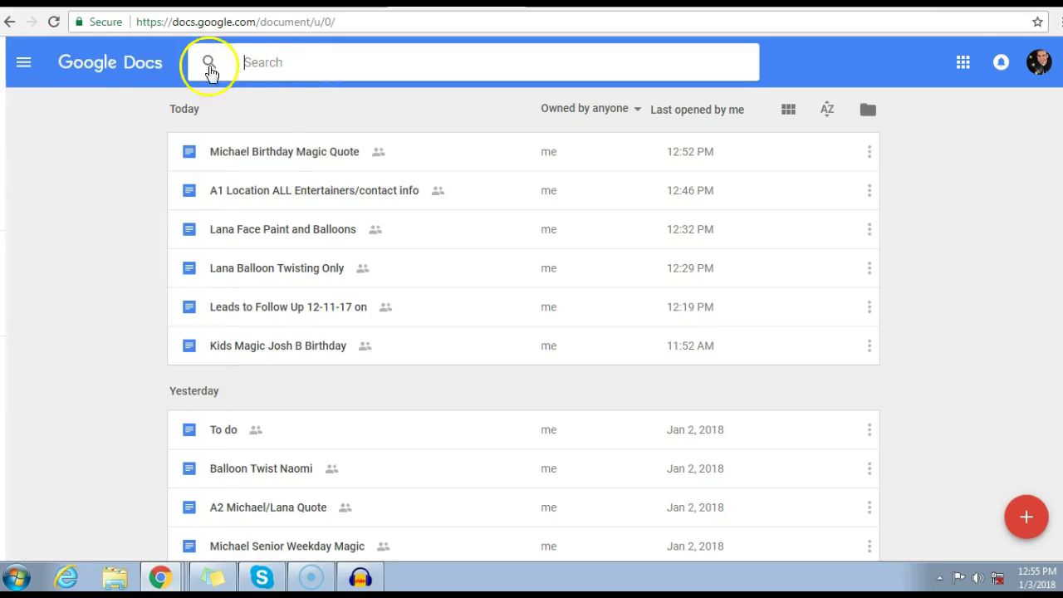
{"action": "left_click", "coordinate": [27, 58]}
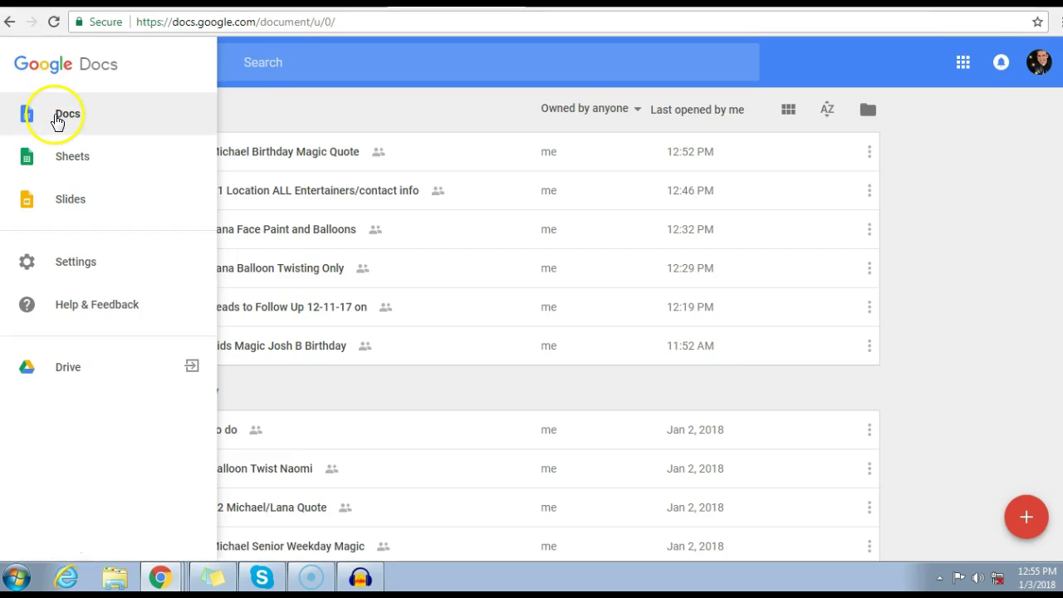
{"action": "left_click", "coordinate": [91, 121]}
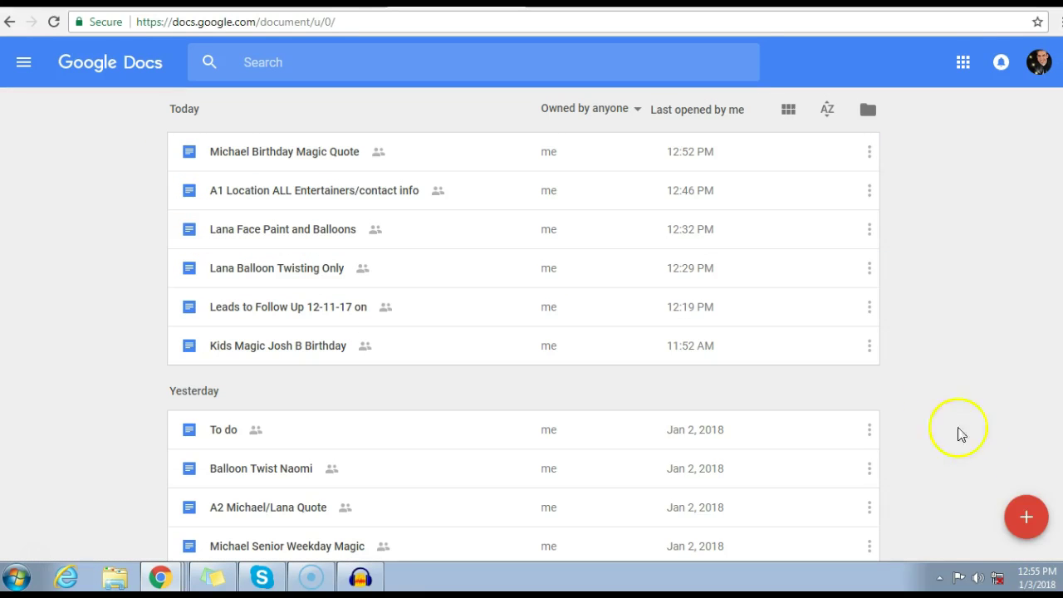
{"action": "left_click", "coordinate": [1026, 514]}
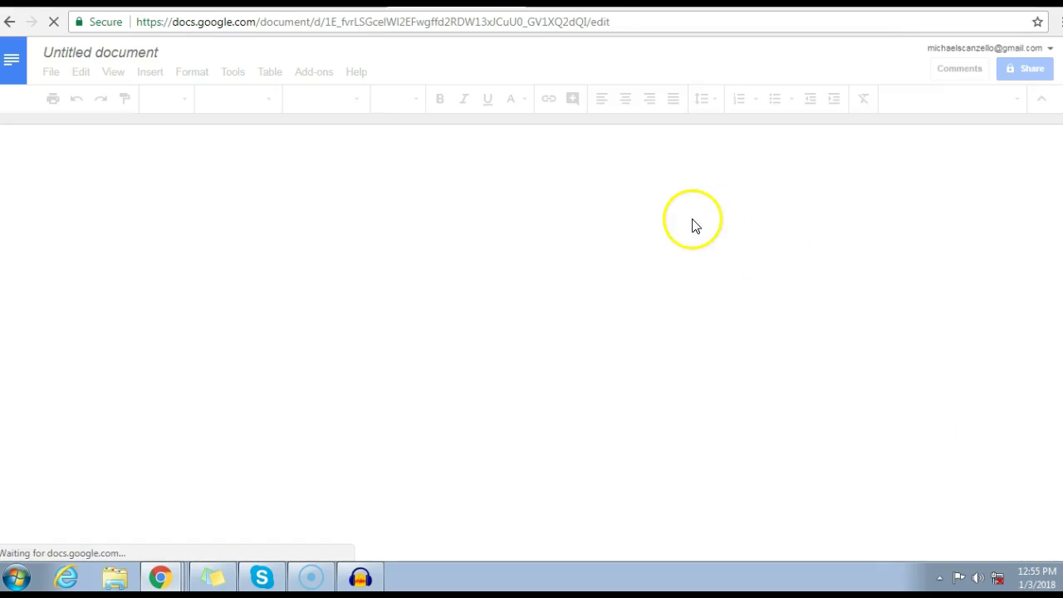
{"action": "right_click", "coordinate": [332, 225]}
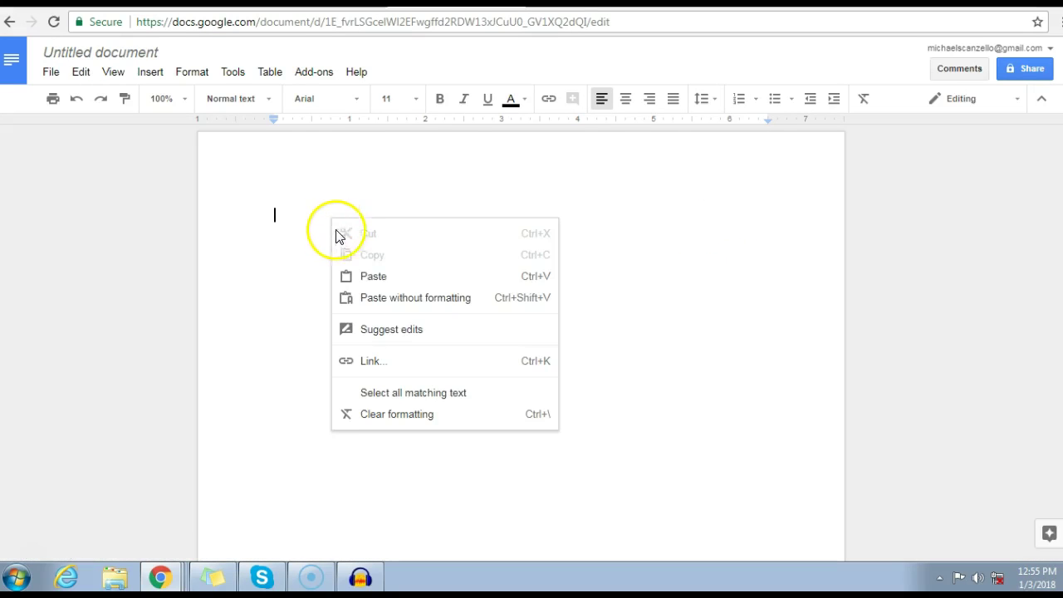
{"action": "left_click", "coordinate": [361, 275]}
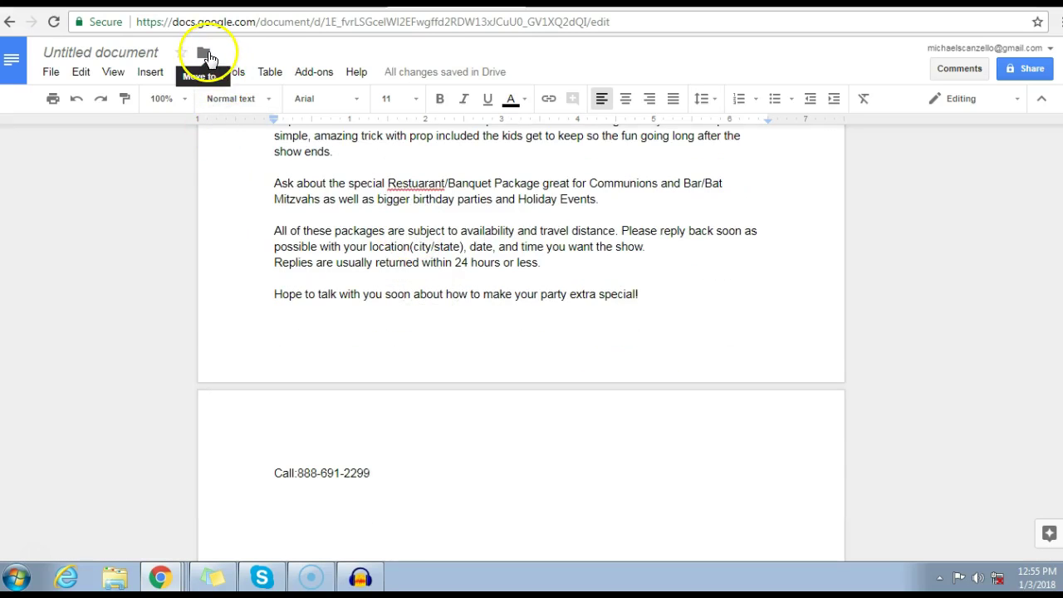
Step: Move the untitled document from My Drive into the Virtual Assistant Handbook folder
{"action": "left_click", "coordinate": [205, 55]}
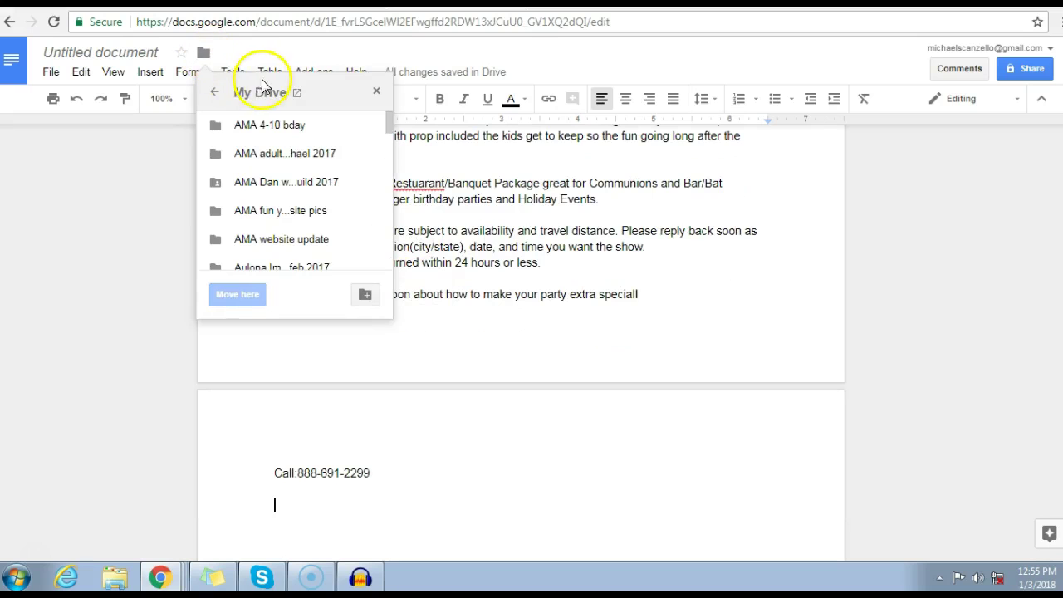
{"action": "left_click_drag", "start_coordinate": [388, 119], "coordinate": [390, 188]}
{"action": "scroll", "coordinate": [390, 189], "scroll_direction": "down", "scroll_amount": 3}
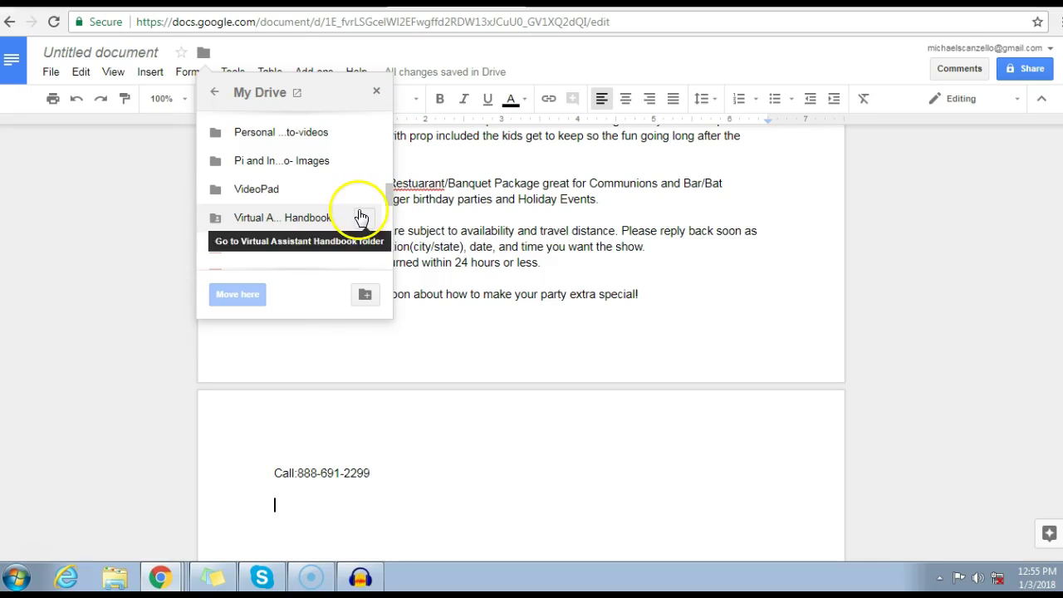
{"action": "left_click", "coordinate": [322, 217]}
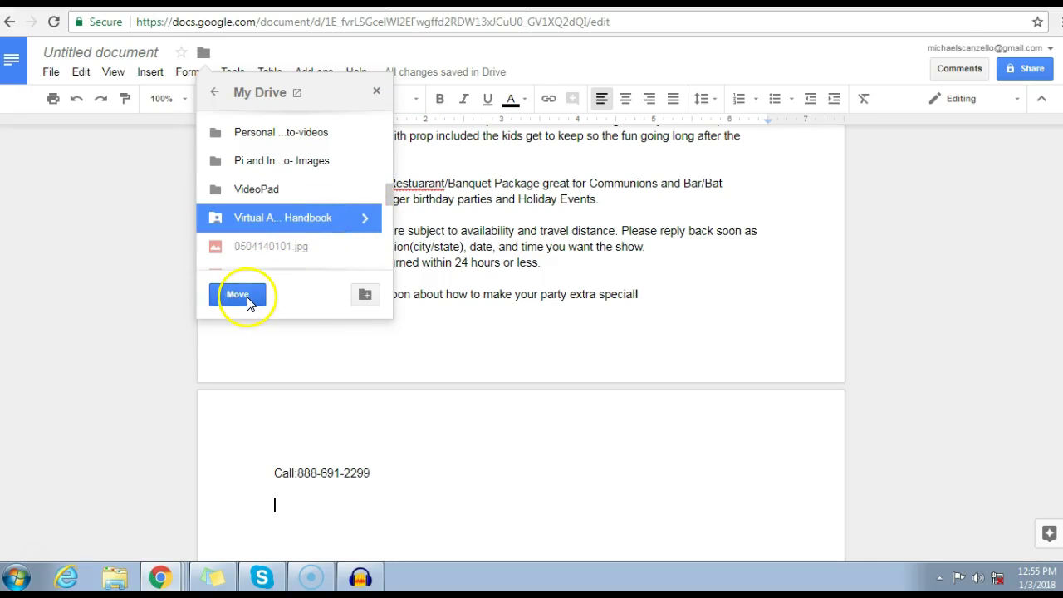
{"action": "left_click", "coordinate": [247, 297]}
{"action": "left_click", "coordinate": [246, 296]}
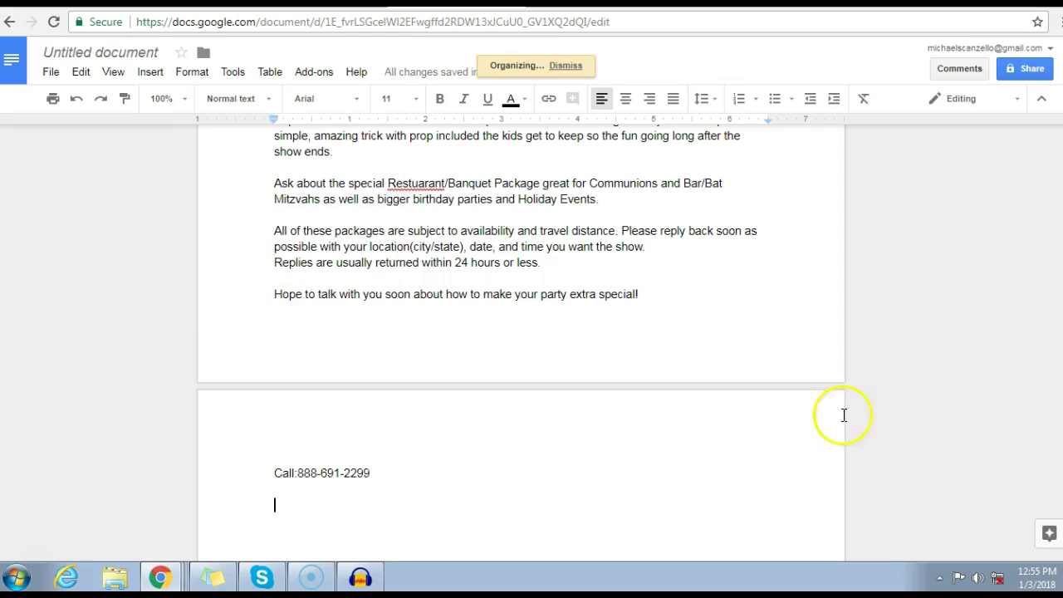
Step: Title the document "approve 2-3-18 GS lead"
{"action": "scroll", "coordinate": [444, 152], "scroll_direction": "up", "scroll_amount": 15}
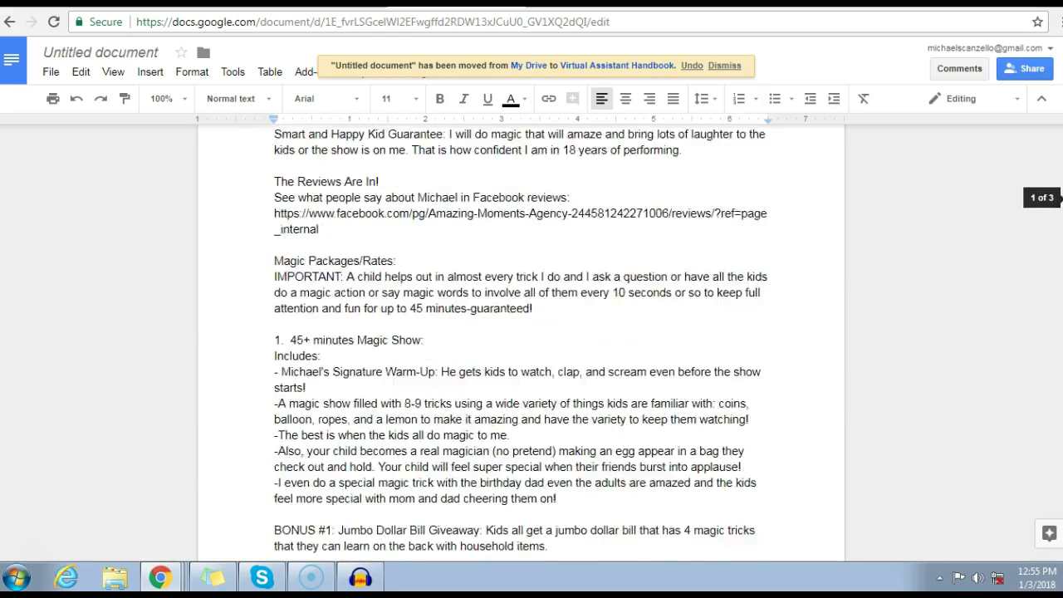
{"action": "left_click", "coordinate": [110, 51]}
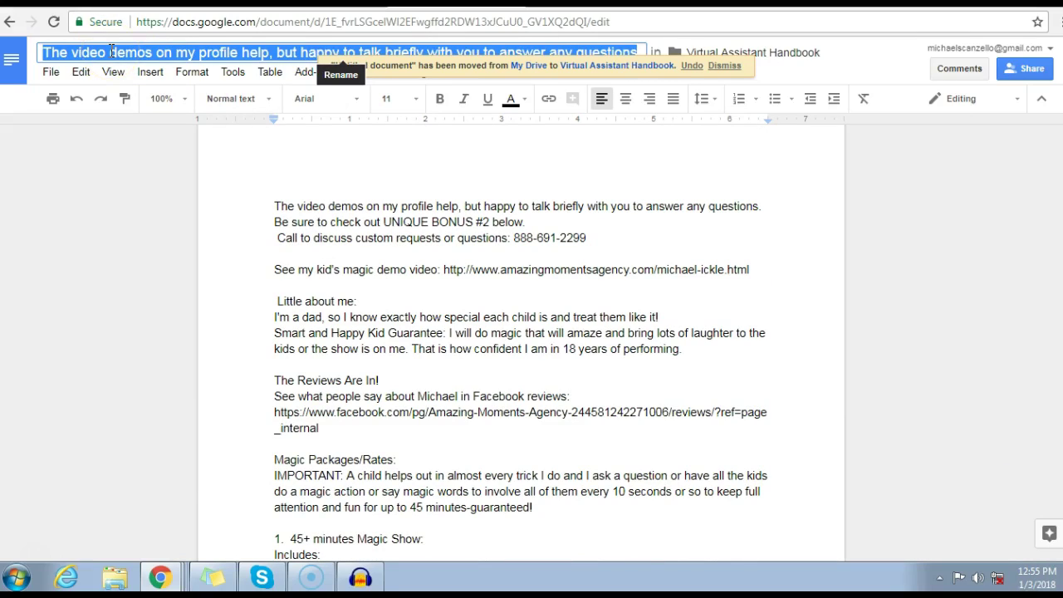
{"action": "type", "text": "approve"}
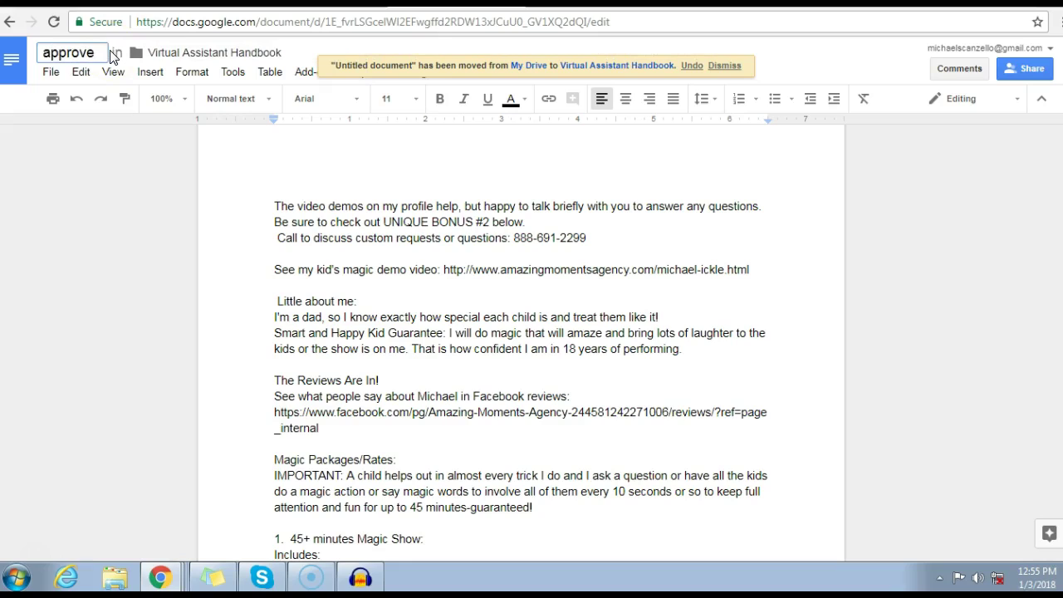
{"action": "type", "text": " 2"}
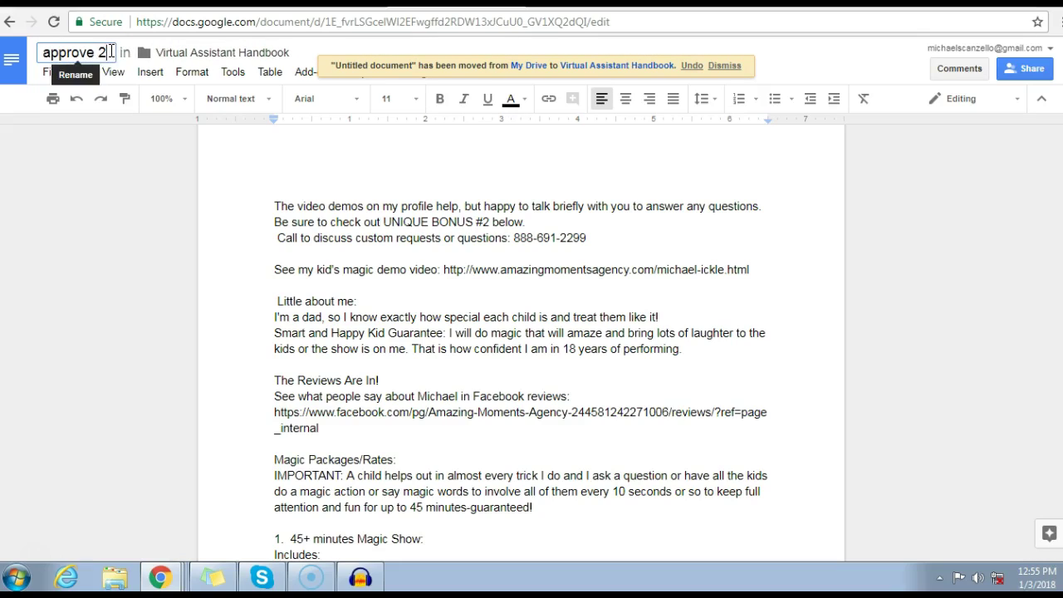
{"action": "key", "text": "BackSpace"}
{"action": "type", "text": "2-2"}
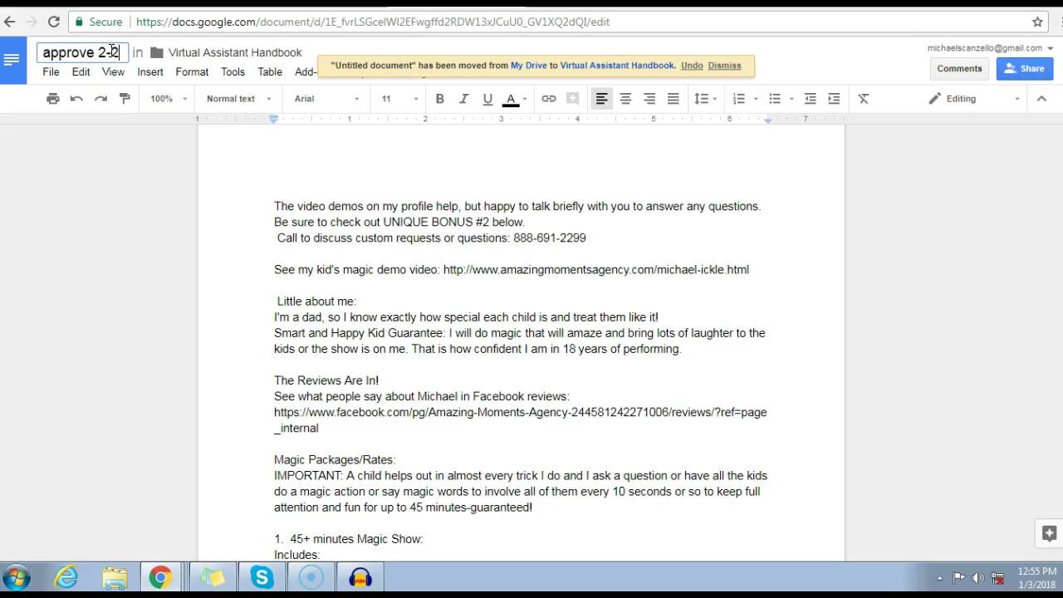
{"action": "key", "text": "BackSpace"}
{"action": "type", "text": "3-18"}
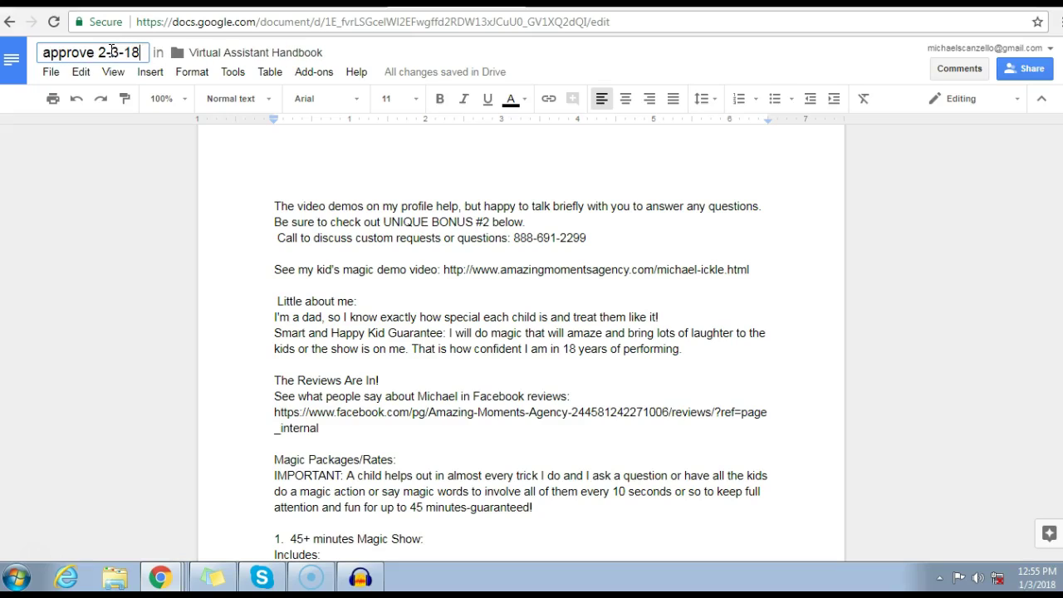
{"action": "type", "text": " GS lead"}
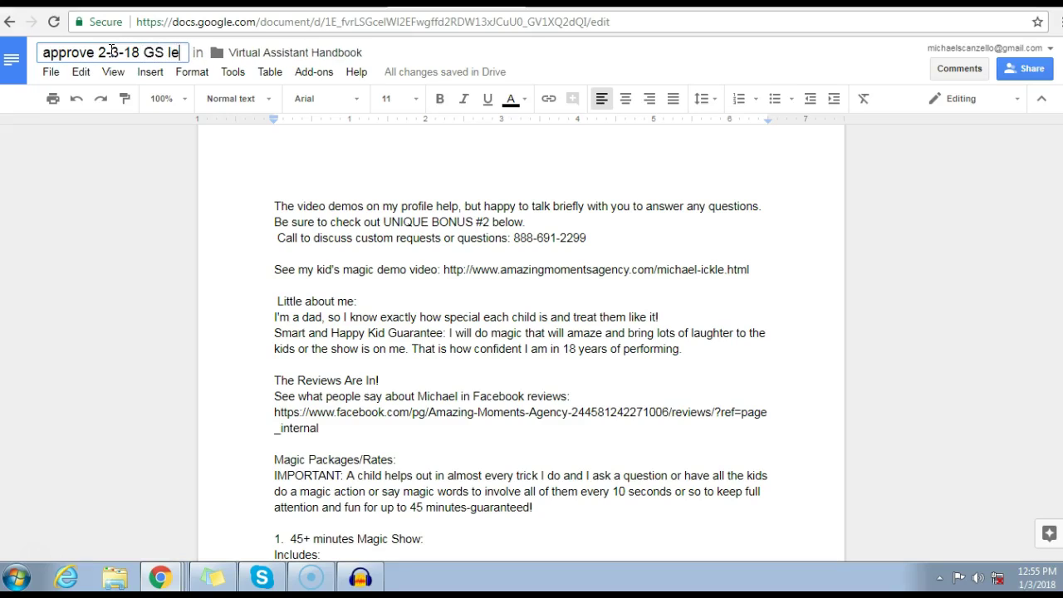
{"action": "left_click", "coordinate": [427, 165]}
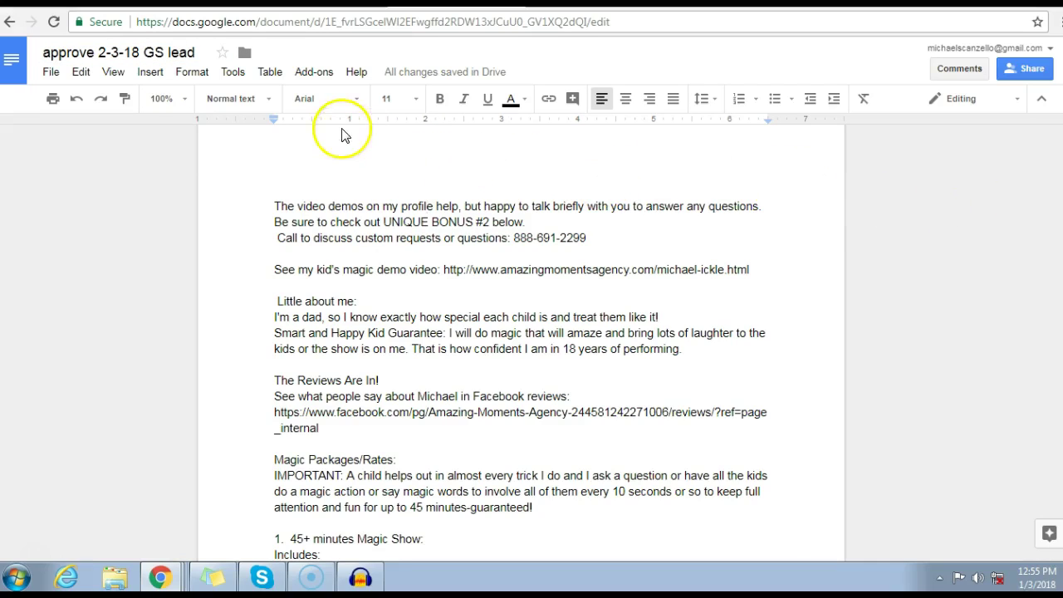
Step: Insert the word "quote" before the date in the title, making it "approve quote 2-3-18 GS lead"
{"action": "left_click", "coordinate": [100, 51]}
{"action": "type", "text": "quote"}
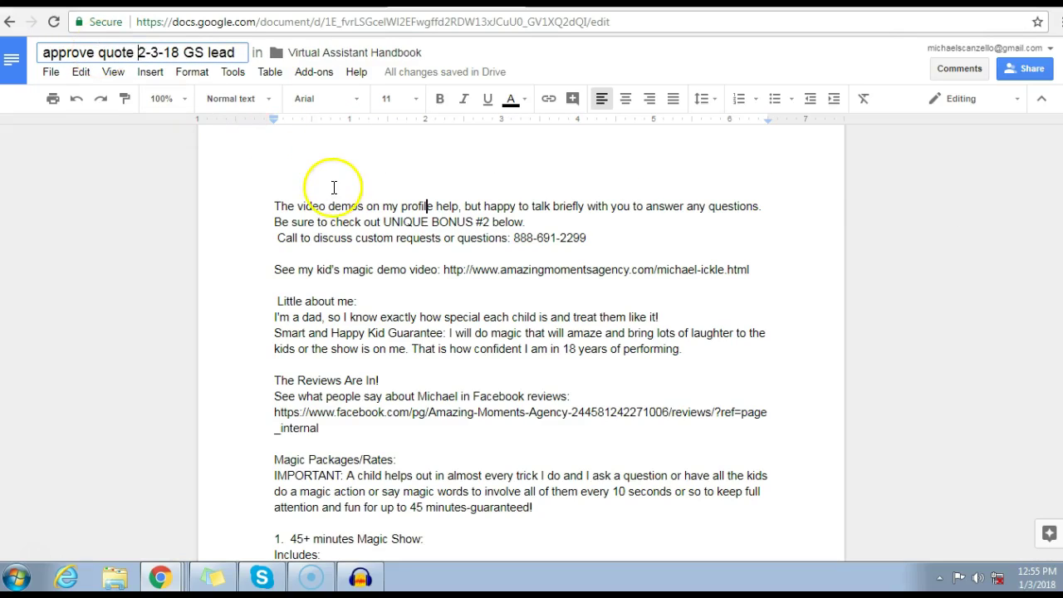
{"action": "left_click", "coordinate": [333, 188]}
{"action": "left_click", "coordinate": [425, 269]}
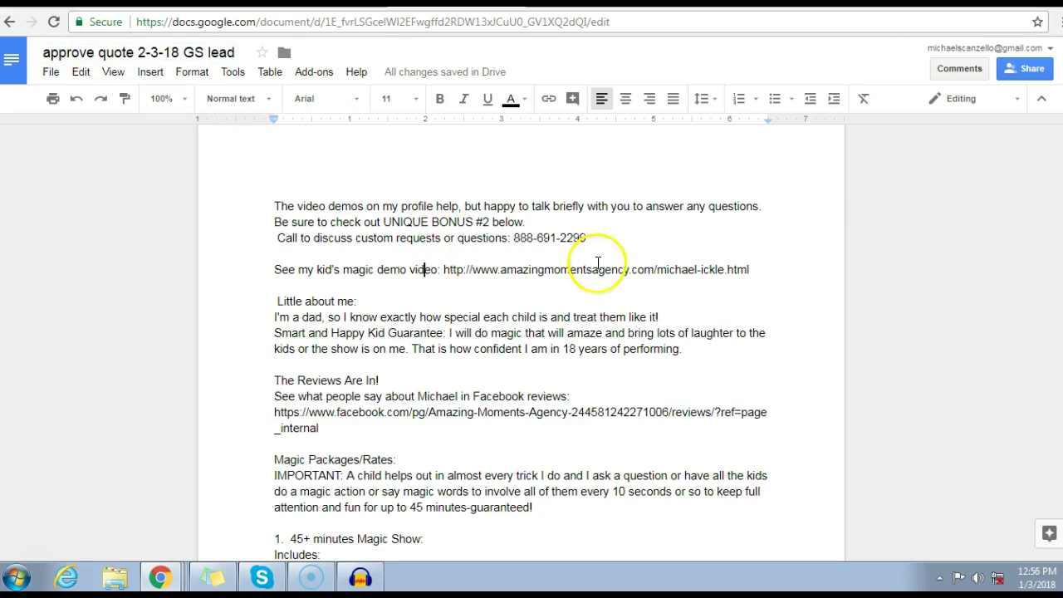
Step: Switch back to the client's GigSalad gig page and copy its web address
{"action": "scroll", "coordinate": [1045, 193], "scroll_direction": "up", "scroll_amount": 1}
{"action": "scroll", "coordinate": [1045, 193], "scroll_direction": "down", "scroll_amount": 2}
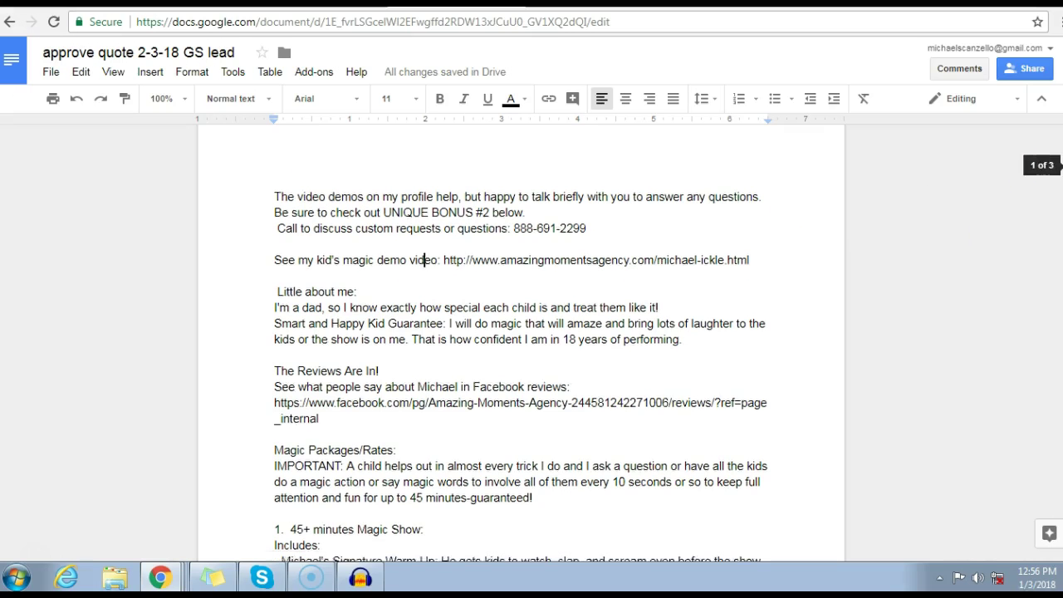
{"action": "scroll", "coordinate": [1045, 193], "scroll_direction": "up", "scroll_amount": 2}
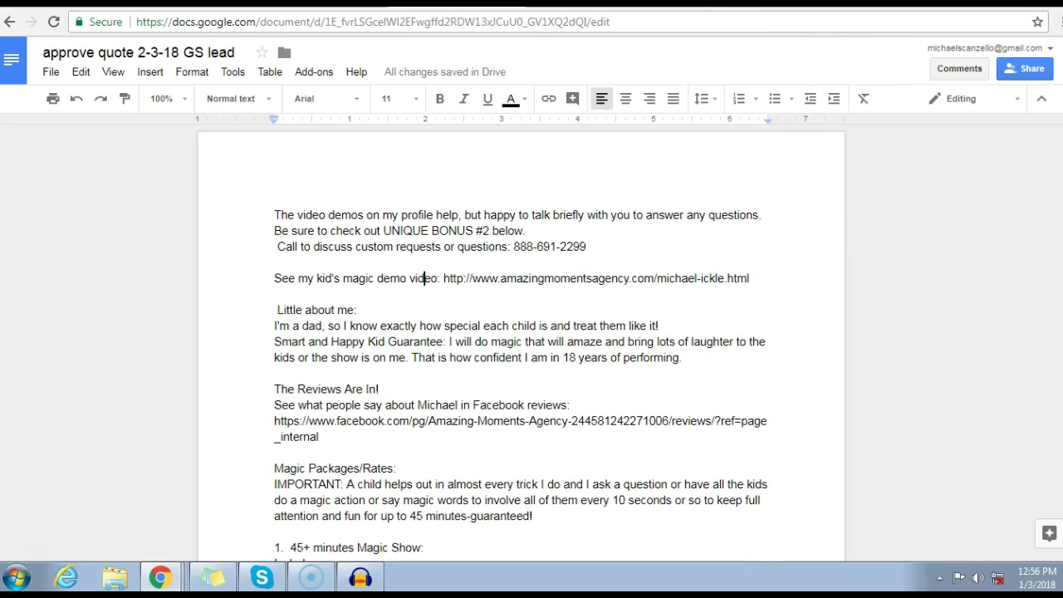
{"action": "left_click", "coordinate": [327, 3]}
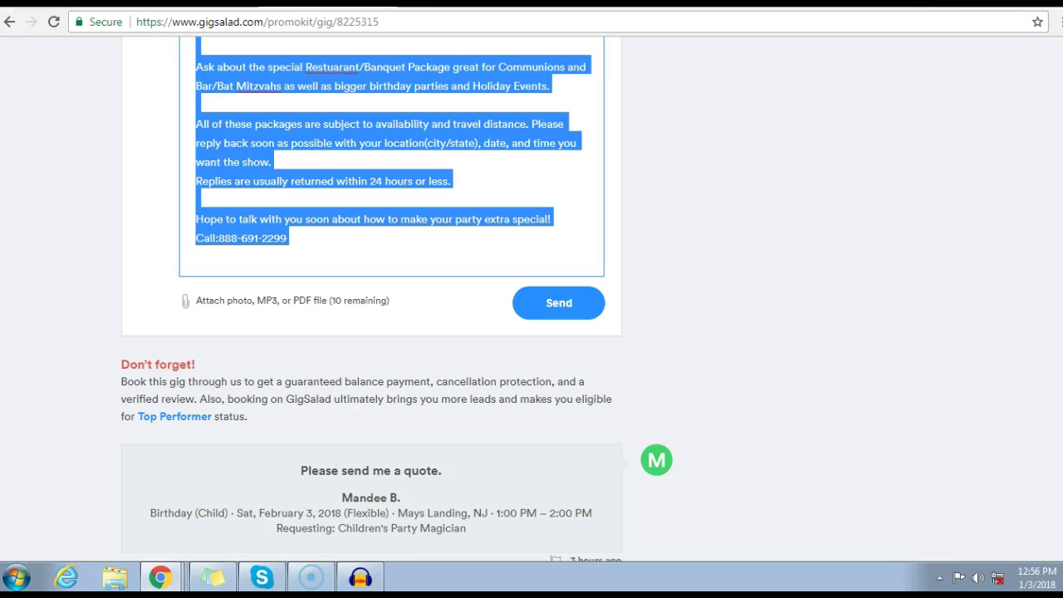
{"action": "left_click", "coordinate": [415, 13]}
{"action": "right_click", "coordinate": [361, 24]}
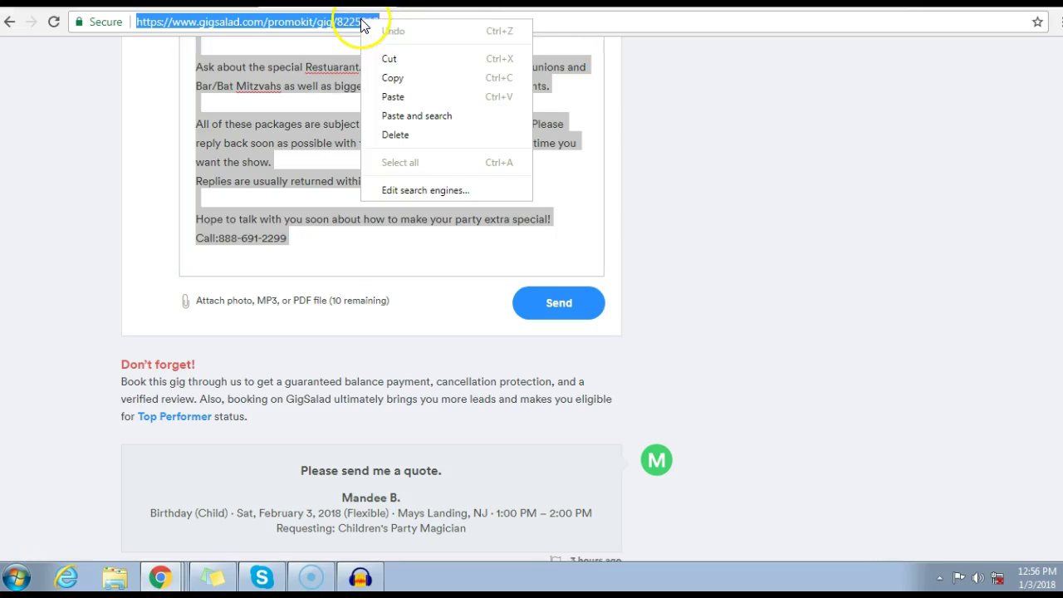
{"action": "left_click", "coordinate": [391, 74]}
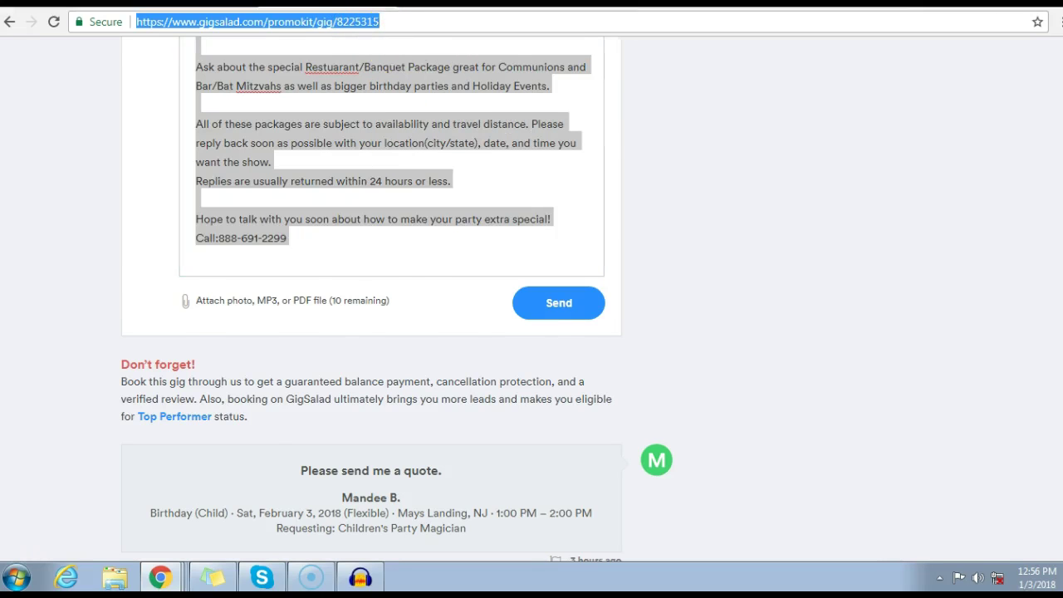
Step: Paste the GigSalad gig link above the opening line of the "approve quote 2-3-18 GS lead" document, separated from the message by a blank line
{"action": "left_click", "coordinate": [434, 4]}
{"action": "left_click", "coordinate": [304, 180]}
{"action": "left_click", "coordinate": [268, 213]}
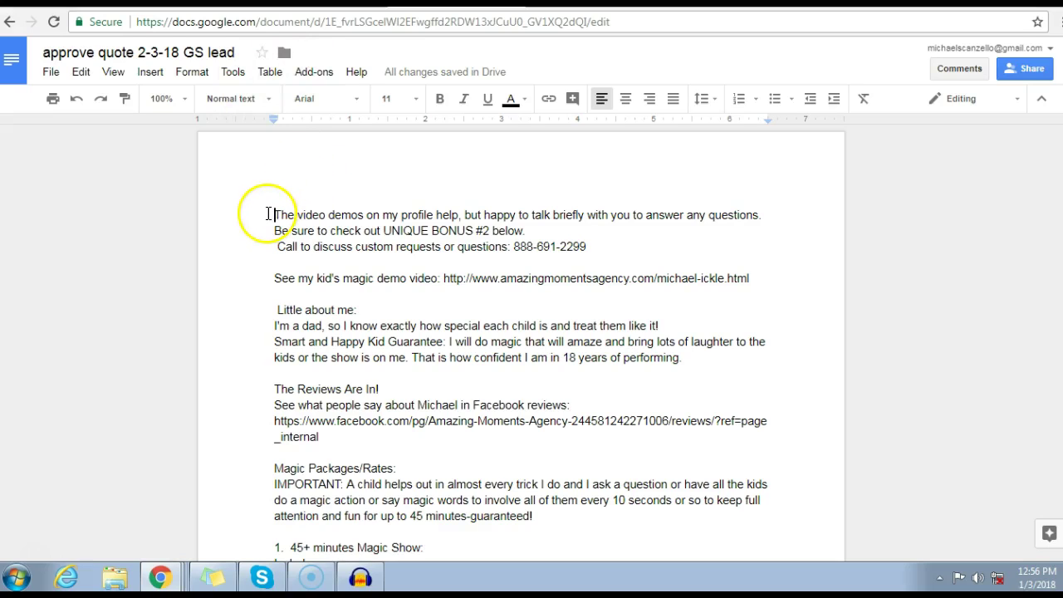
{"action": "key", "text": "Return"}
{"action": "left_click", "coordinate": [292, 212]}
{"action": "right_click", "coordinate": [292, 212]}
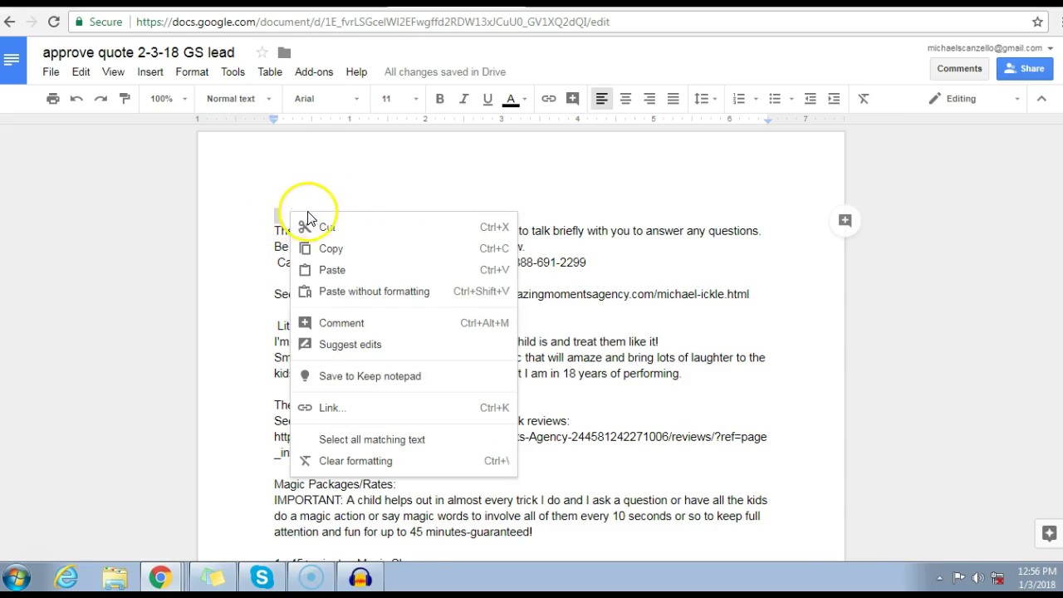
{"action": "left_click", "coordinate": [335, 267]}
{"action": "key", "text": "Return"}
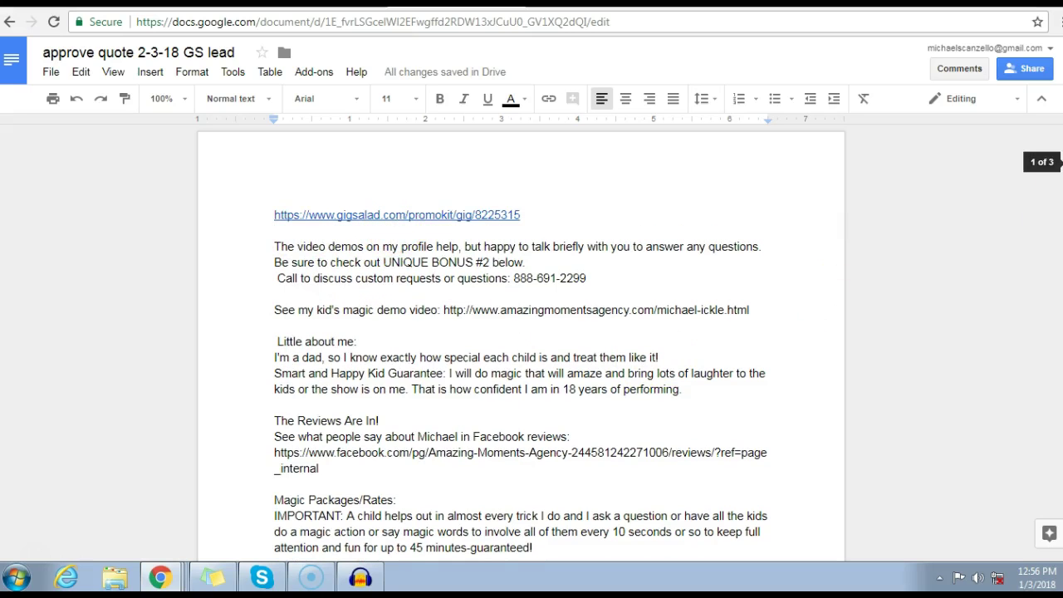
Step: Review the quote document's introduction, show packages, bonuses and rates from start to end
{"action": "scroll", "coordinate": [521, 344], "scroll_direction": "down", "scroll_amount": 15}
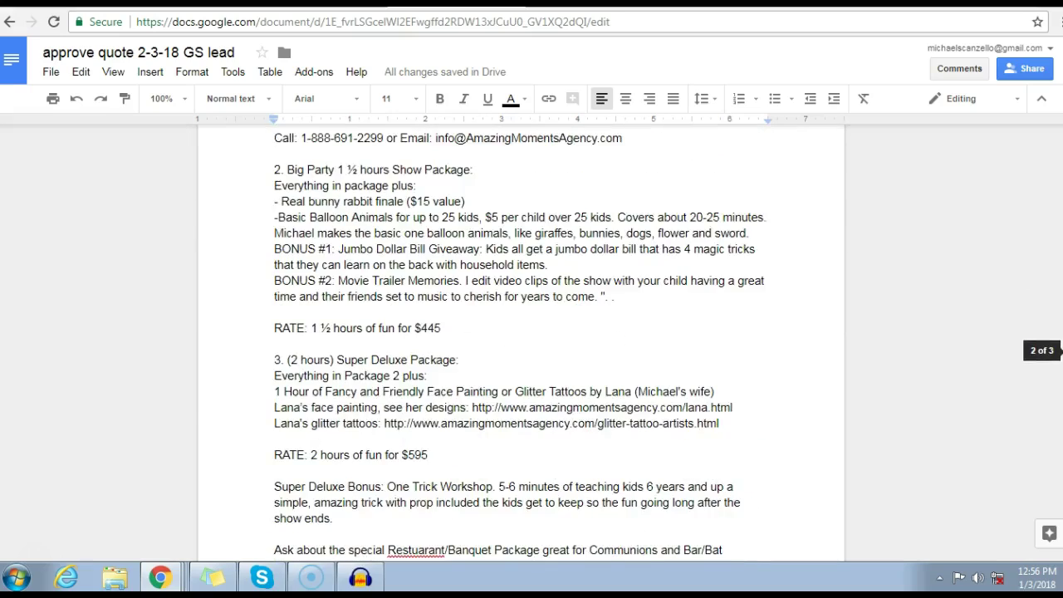
{"action": "scroll", "coordinate": [521, 344], "scroll_direction": "down", "scroll_amount": 4}
{"action": "scroll", "coordinate": [521, 344], "scroll_direction": "down", "scroll_amount": 2}
{"action": "scroll", "coordinate": [521, 344], "scroll_direction": "up", "scroll_amount": 2}
{"action": "scroll", "coordinate": [521, 344], "scroll_direction": "up", "scroll_amount": 10}
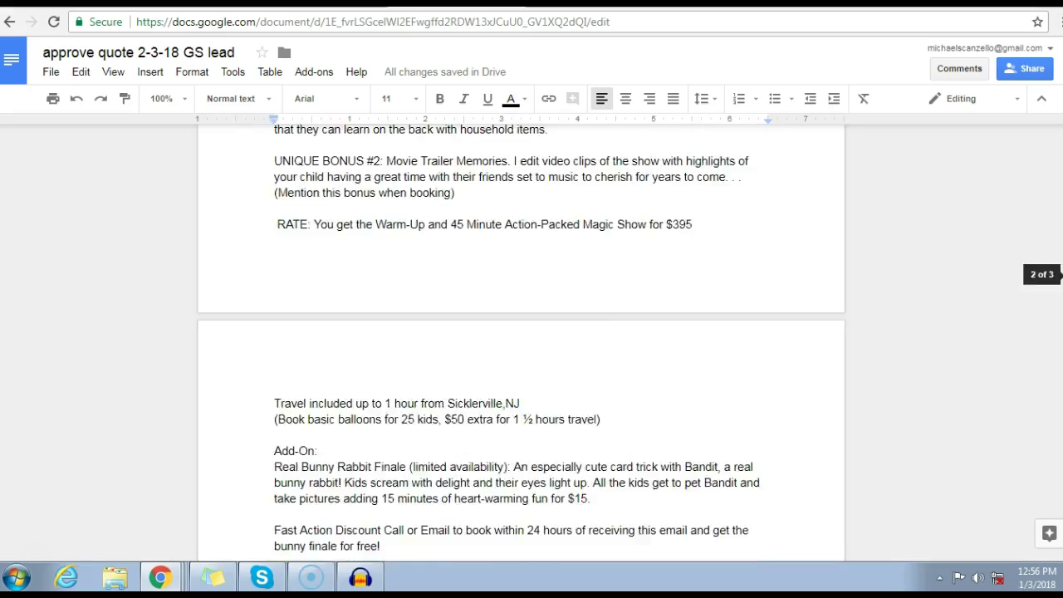
{"action": "scroll", "coordinate": [521, 344], "scroll_direction": "up", "scroll_amount": 8}
{"action": "scroll", "coordinate": [521, 344], "scroll_direction": "down", "scroll_amount": 5}
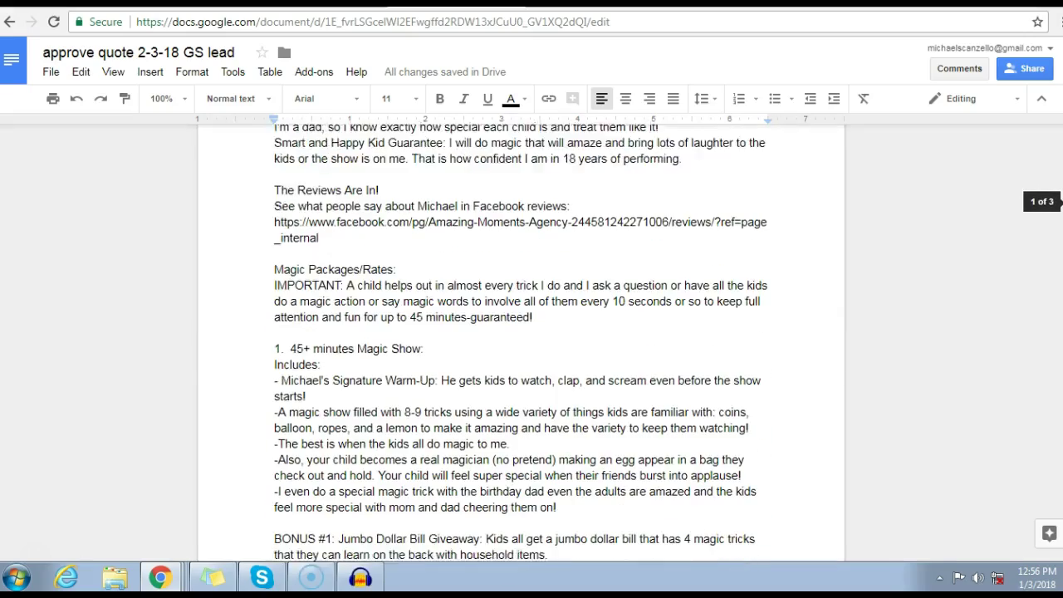
{"action": "scroll", "coordinate": [521, 344], "scroll_direction": "down", "scroll_amount": 10}
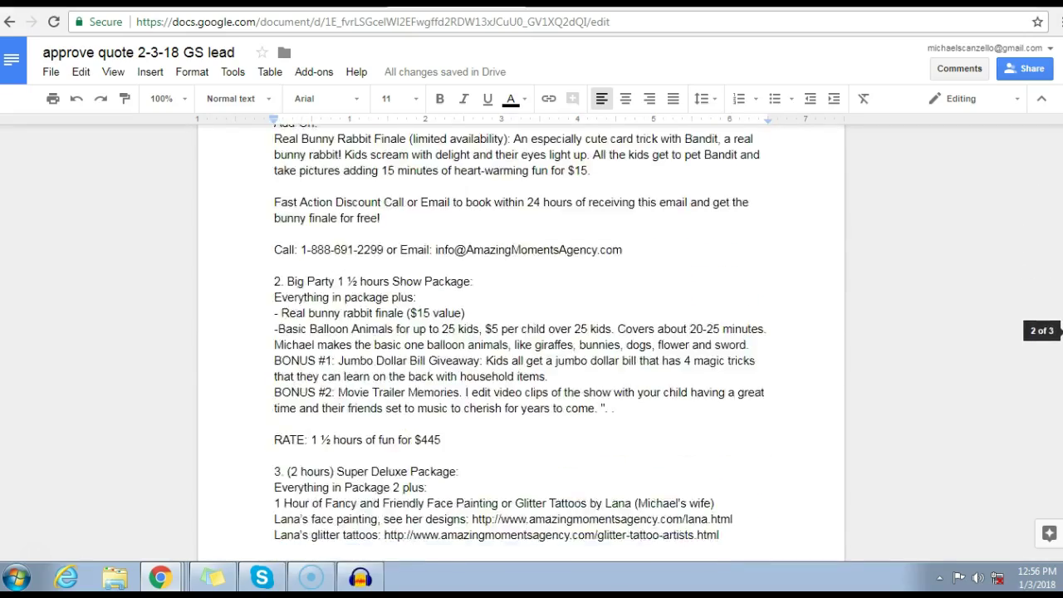
Step: Return to the client's GigSalad gig page and send the prepared birthday magic quote message
{"action": "scroll", "coordinate": [521, 344], "scroll_direction": "up", "scroll_amount": 14}
{"action": "scroll", "coordinate": [521, 344], "scroll_direction": "up", "scroll_amount": 3}
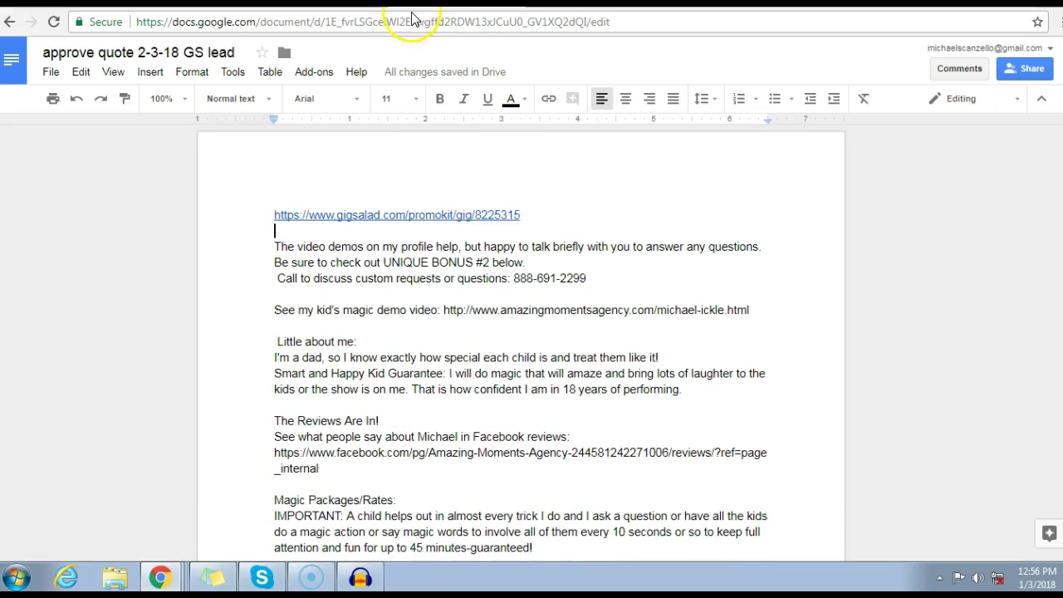
{"action": "key", "text": "ctrl+Tab"}
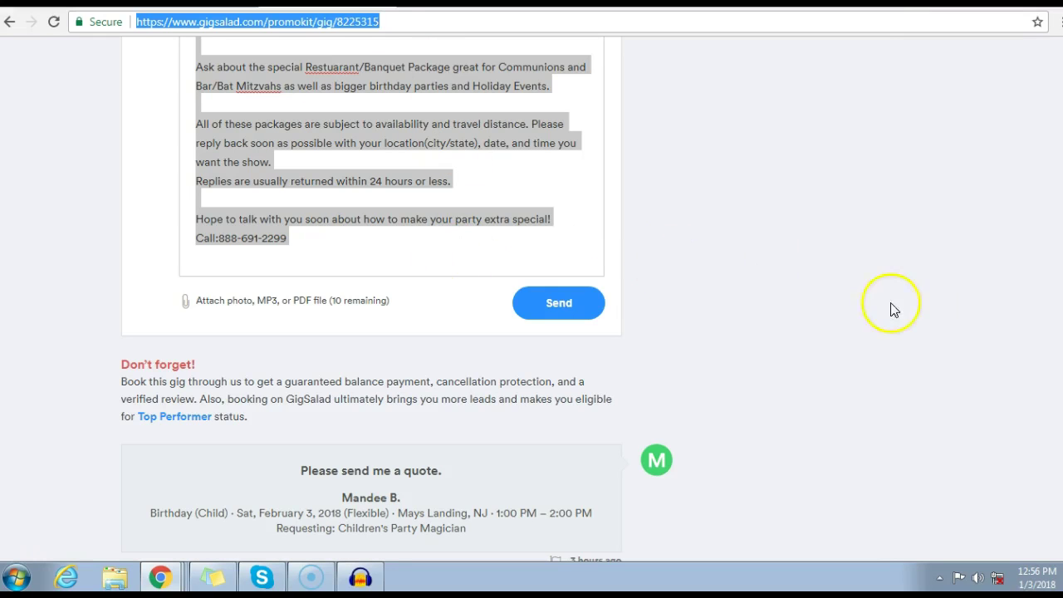
{"action": "left_click", "coordinate": [560, 249]}
{"action": "left_click", "coordinate": [572, 302]}
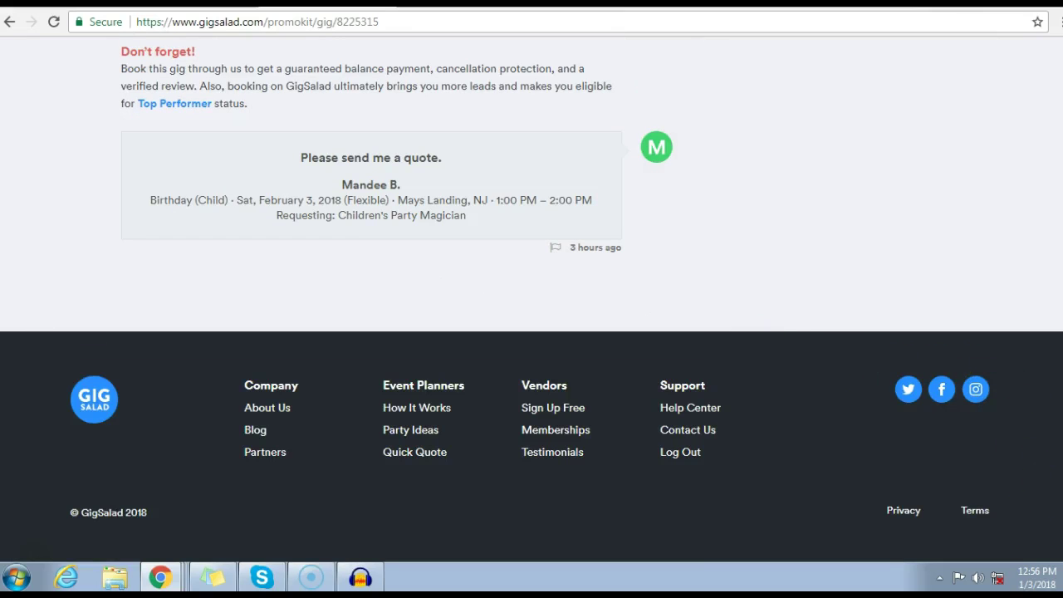
Step: Look over the sent quote message and copy the web address of the client's GigSalad gig page
{"action": "scroll", "coordinate": [372, 299], "scroll_direction": "up", "scroll_amount": 5}
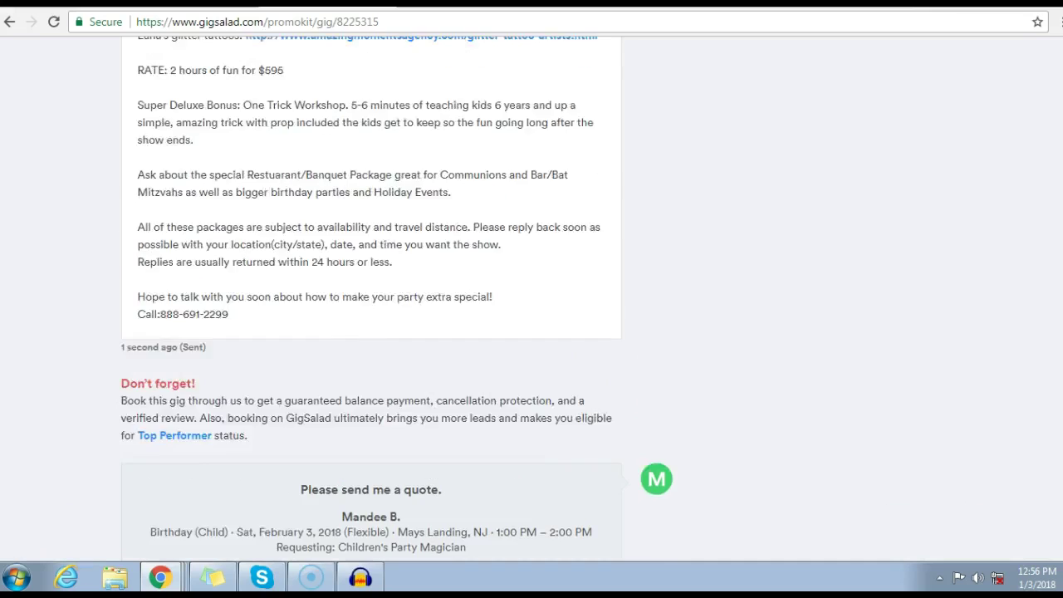
{"action": "scroll", "coordinate": [372, 299], "scroll_direction": "up", "scroll_amount": 6}
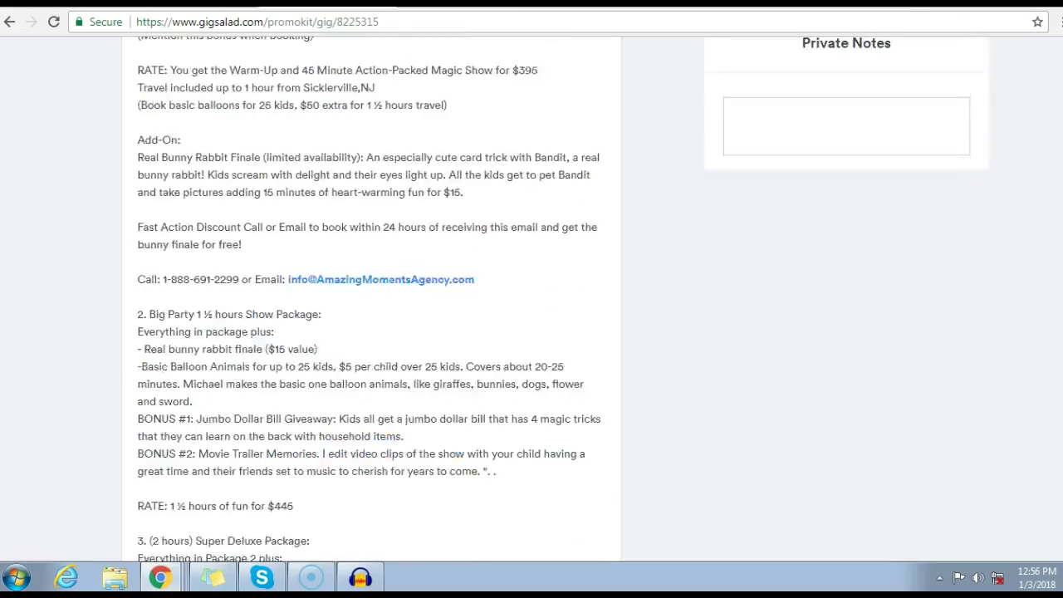
{"action": "scroll", "coordinate": [372, 299], "scroll_direction": "up", "scroll_amount": 5}
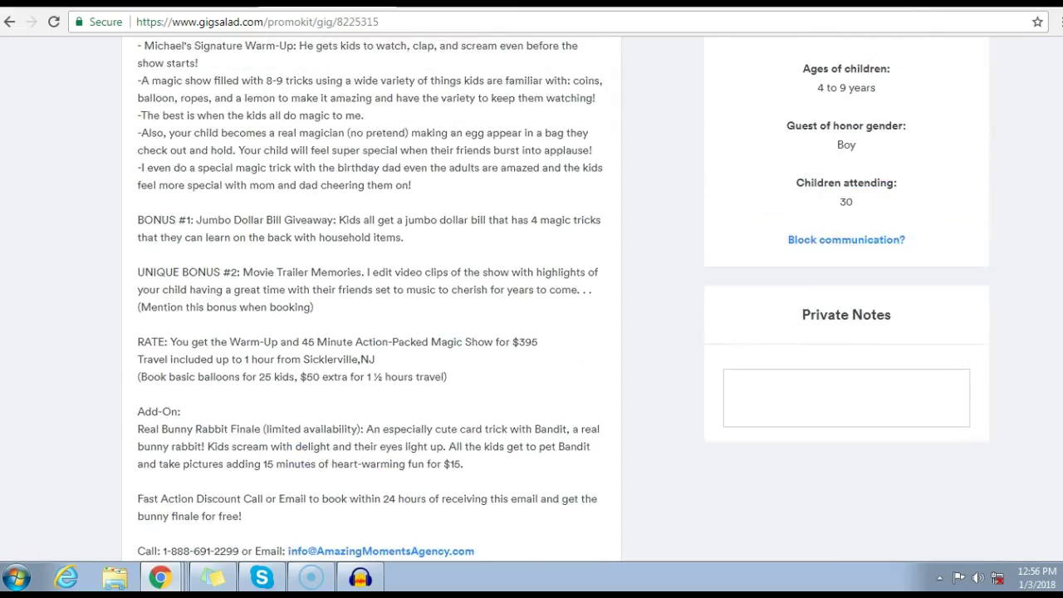
{"action": "scroll", "coordinate": [371, 299], "scroll_direction": "up", "scroll_amount": 6}
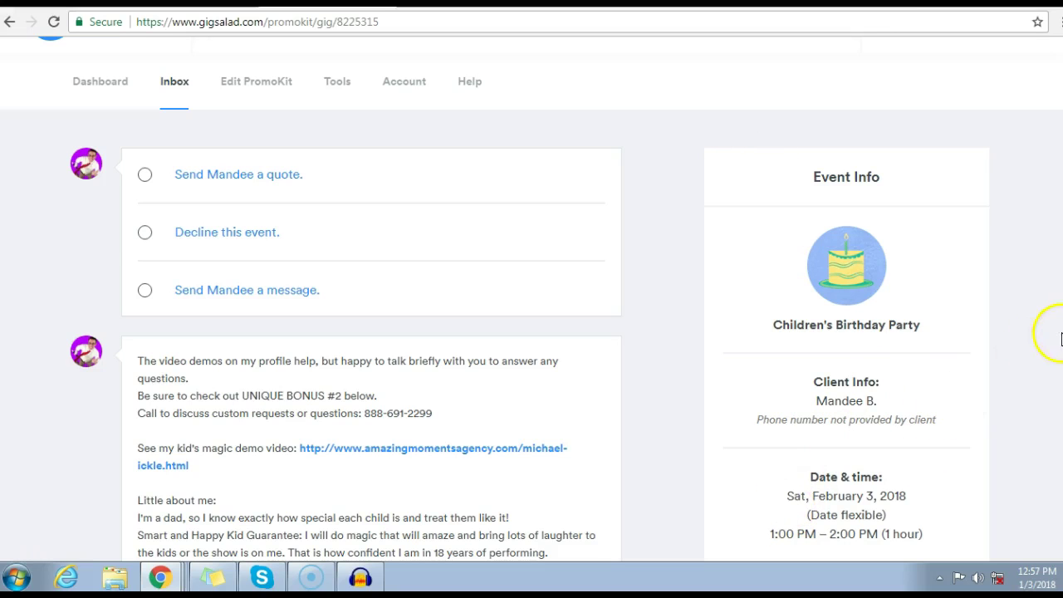
{"action": "scroll", "coordinate": [532, 315], "scroll_direction": "down", "scroll_amount": 15}
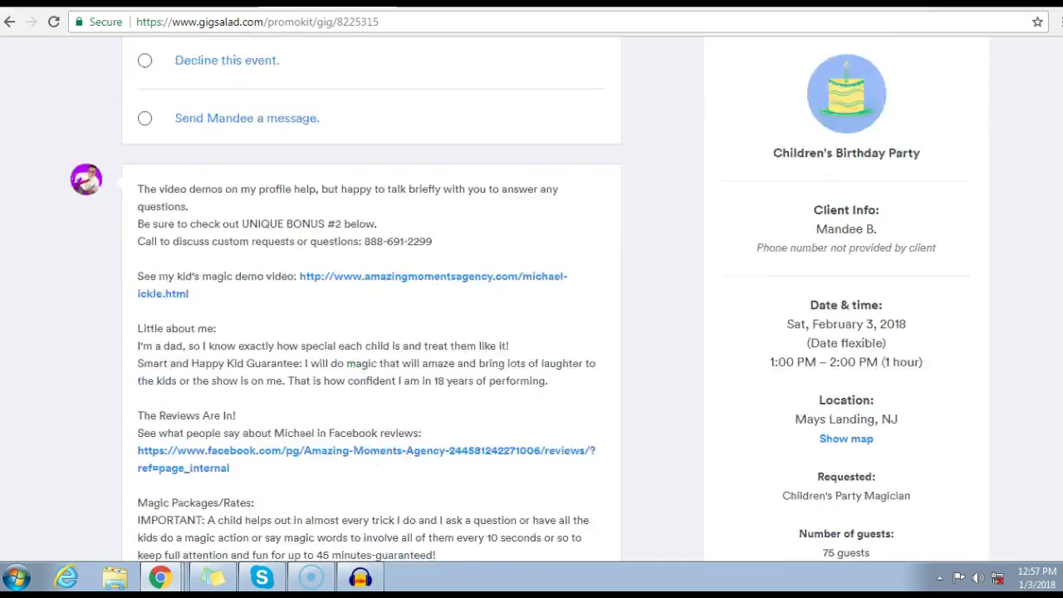
{"action": "scroll", "coordinate": [532, 316], "scroll_direction": "up", "scroll_amount": 15}
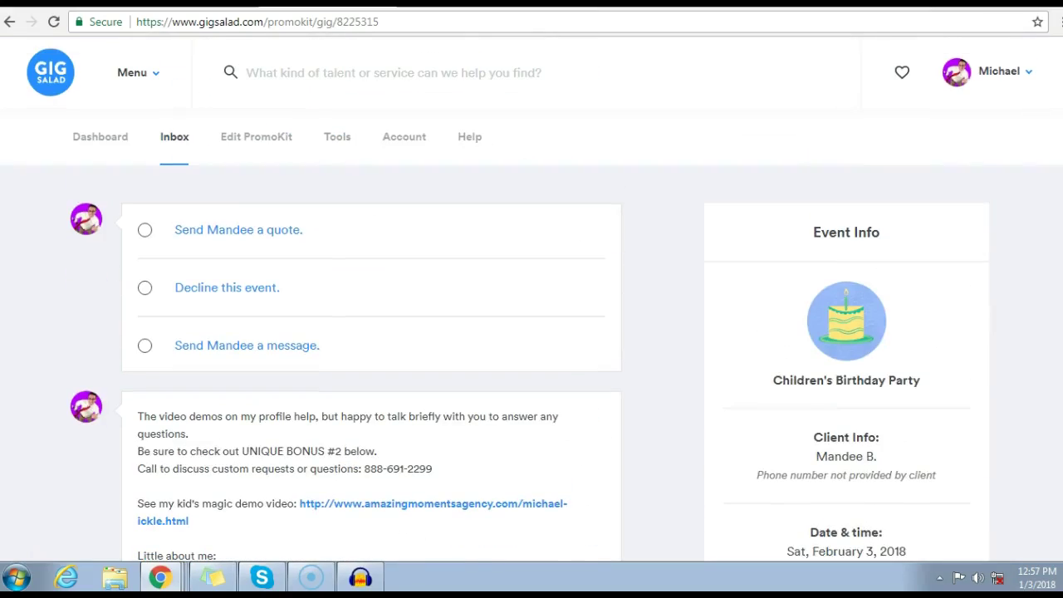
{"action": "left_click", "coordinate": [397, 22]}
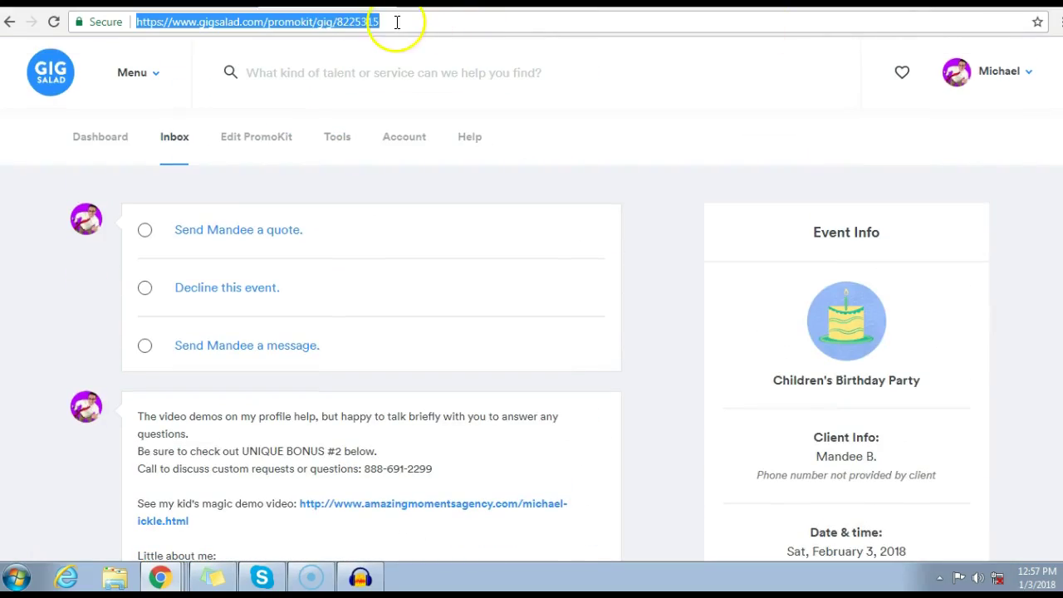
{"action": "right_click", "coordinate": [348, 28]}
{"action": "left_click", "coordinate": [375, 78]}
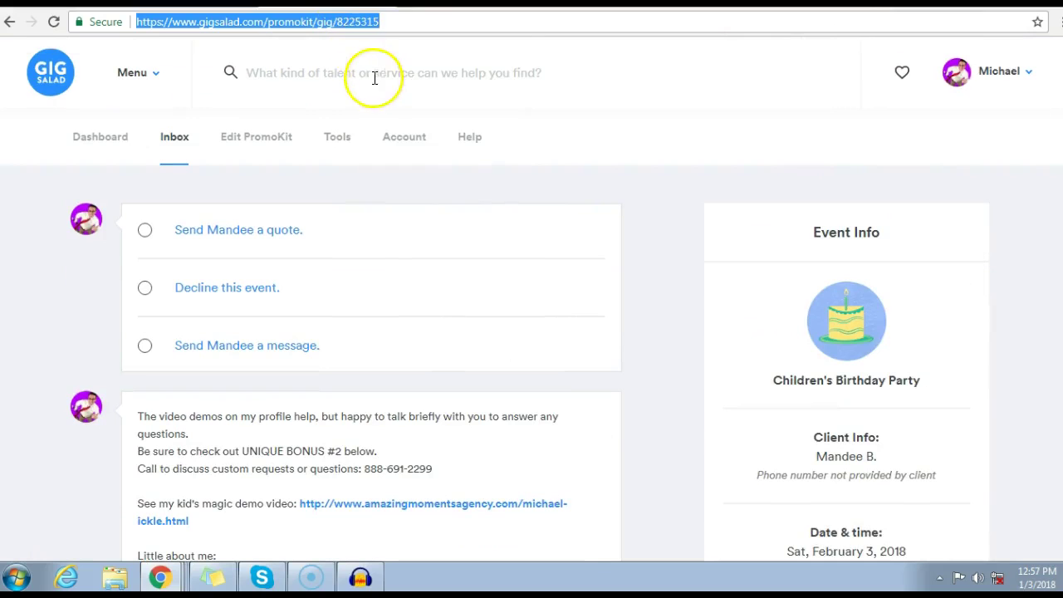
Step: Return to Google Docs, search the documents for "leads" and open "Leads to Follow Up 12-11-17 on"
{"action": "left_click", "coordinate": [441, 4]}
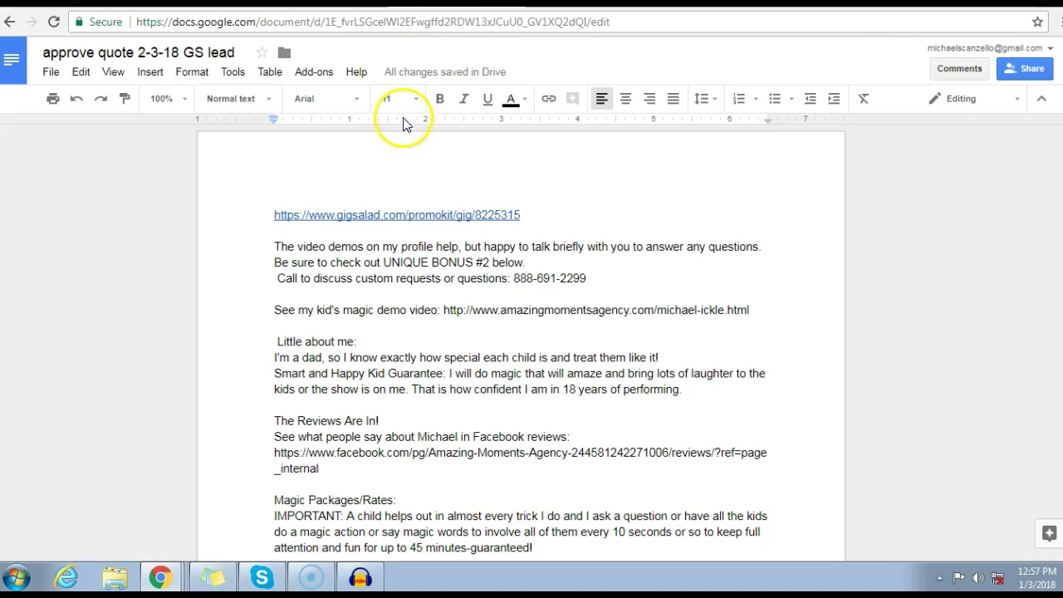
{"action": "left_click", "coordinate": [10, 59]}
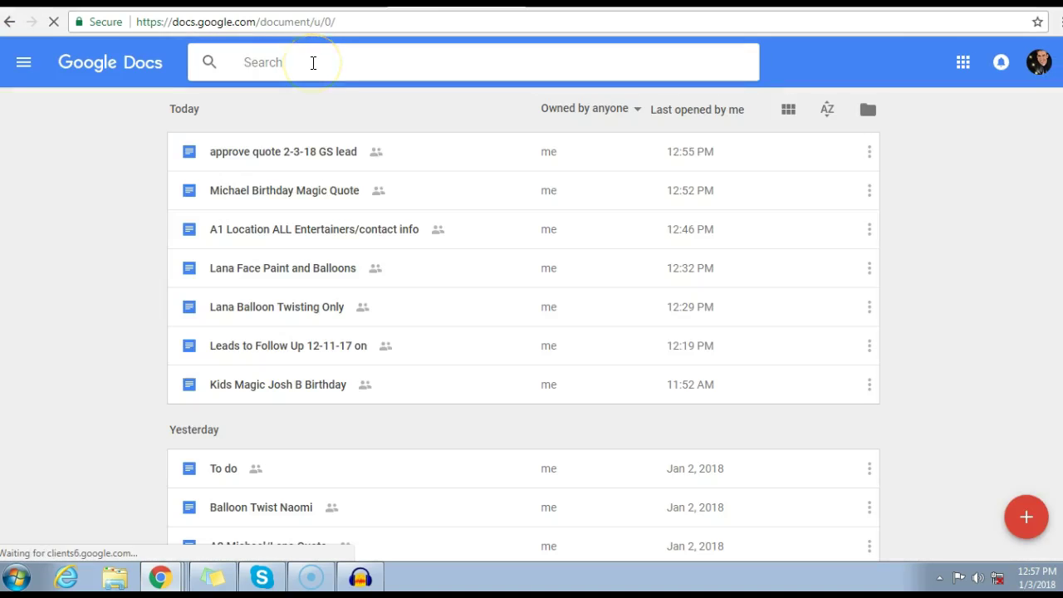
{"action": "left_click", "coordinate": [313, 63]}
{"action": "type", "text": "leads"}
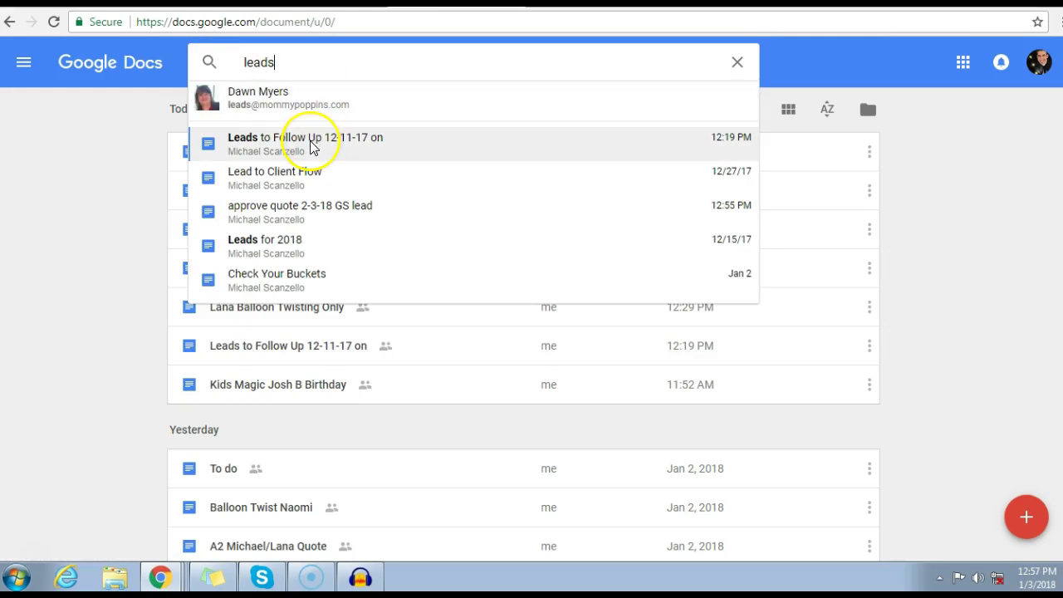
{"action": "left_click", "coordinate": [313, 147]}
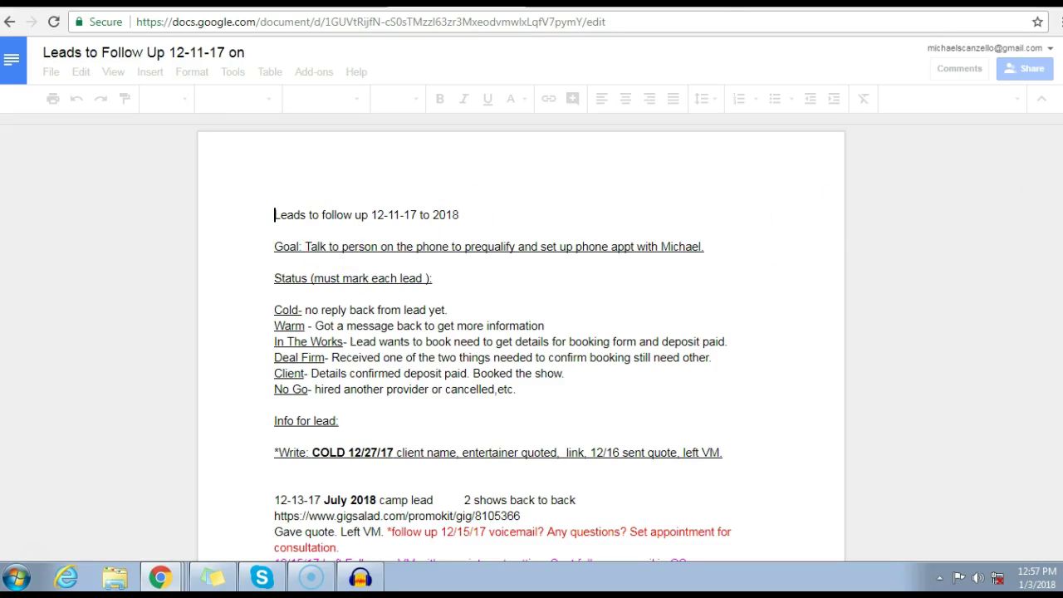
Step: Start a new lead entry with the status "COLD" below the last entry of the leads document
{"action": "scroll", "coordinate": [532, 332], "scroll_direction": "down", "scroll_amount": 20}
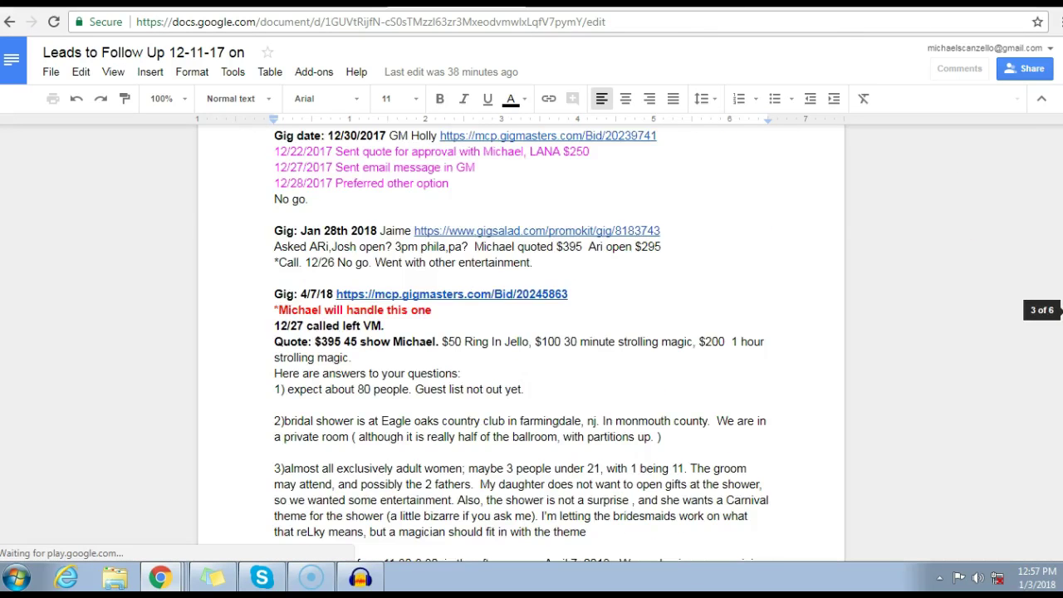
{"action": "scroll", "coordinate": [521, 332], "scroll_direction": "down", "scroll_amount": 10}
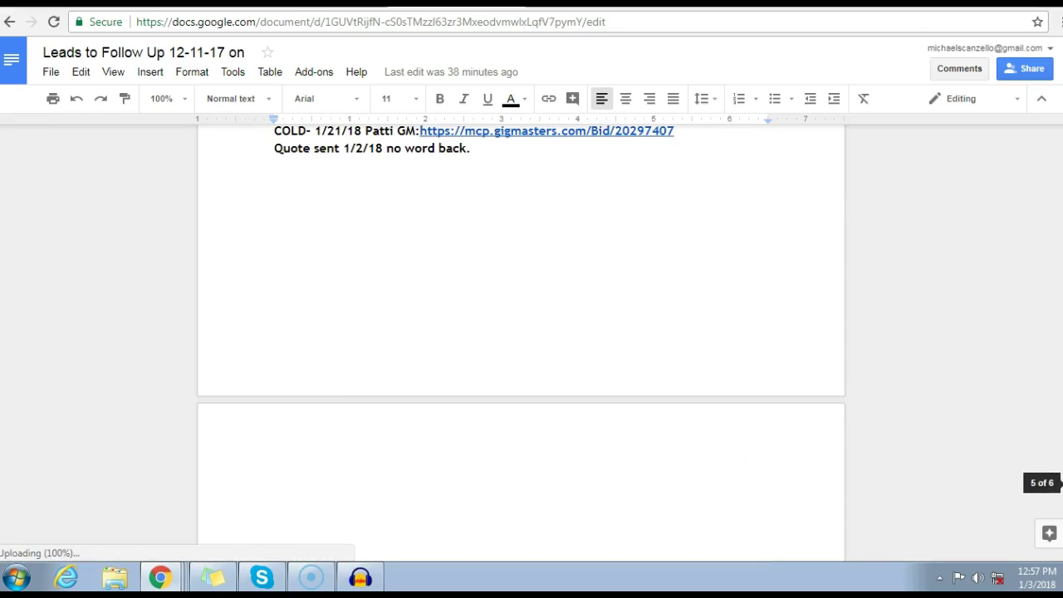
{"action": "left_click", "coordinate": [524, 185]}
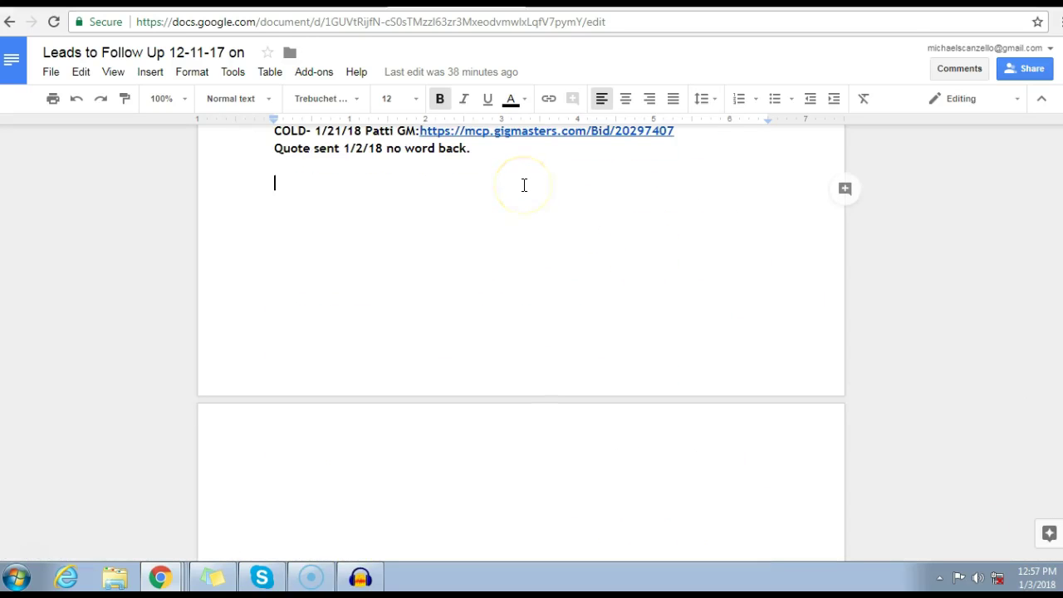
{"action": "type", "text": "COLD"}
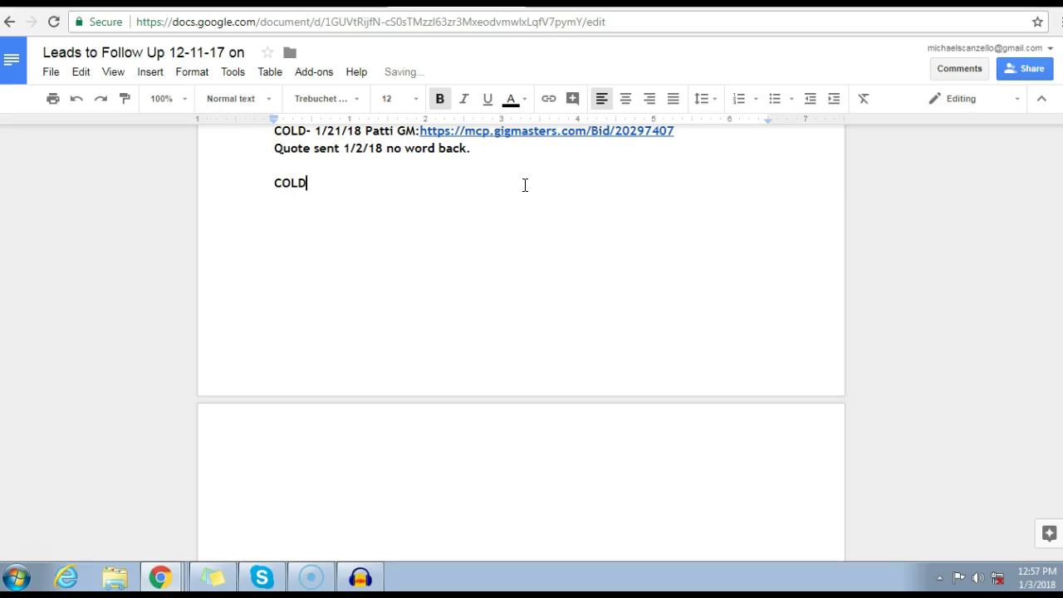
Step: Examine the goal, status list and lead info sections at the start of the leads document
{"action": "left_click_drag", "start_coordinate": [1059, 483], "coordinate": [1058, 144]}
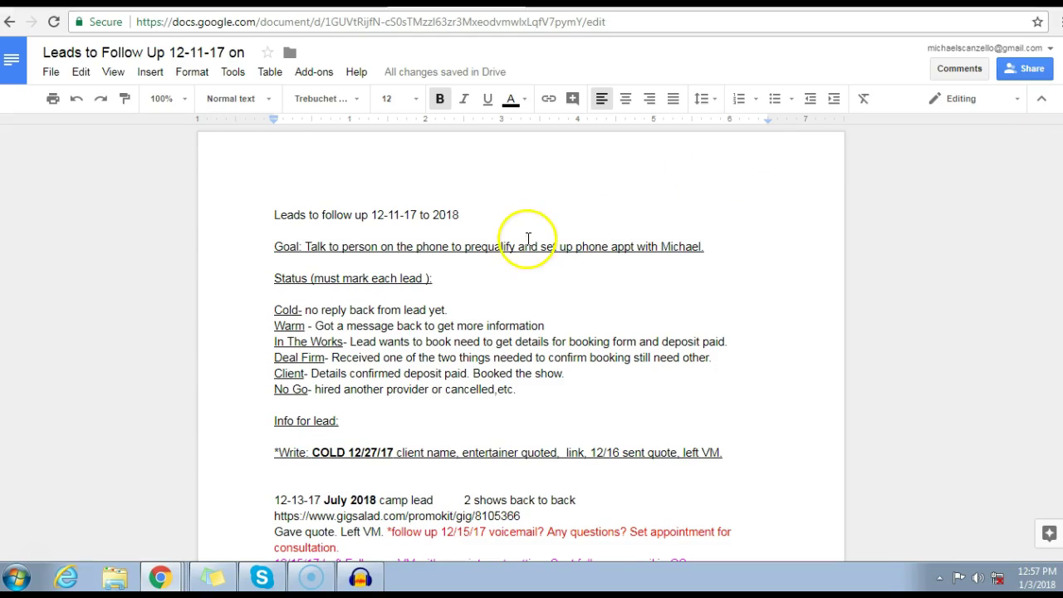
{"action": "left_click", "coordinate": [727, 246]}
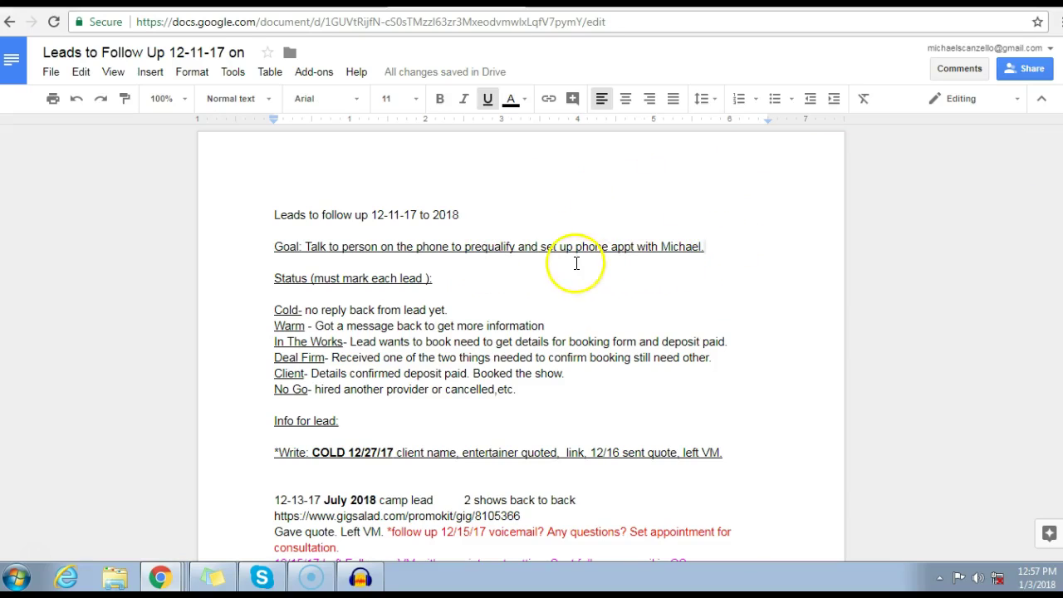
{"action": "key", "text": "Down"}
{"action": "key", "text": "Down"}
{"action": "key", "text": "Down"}
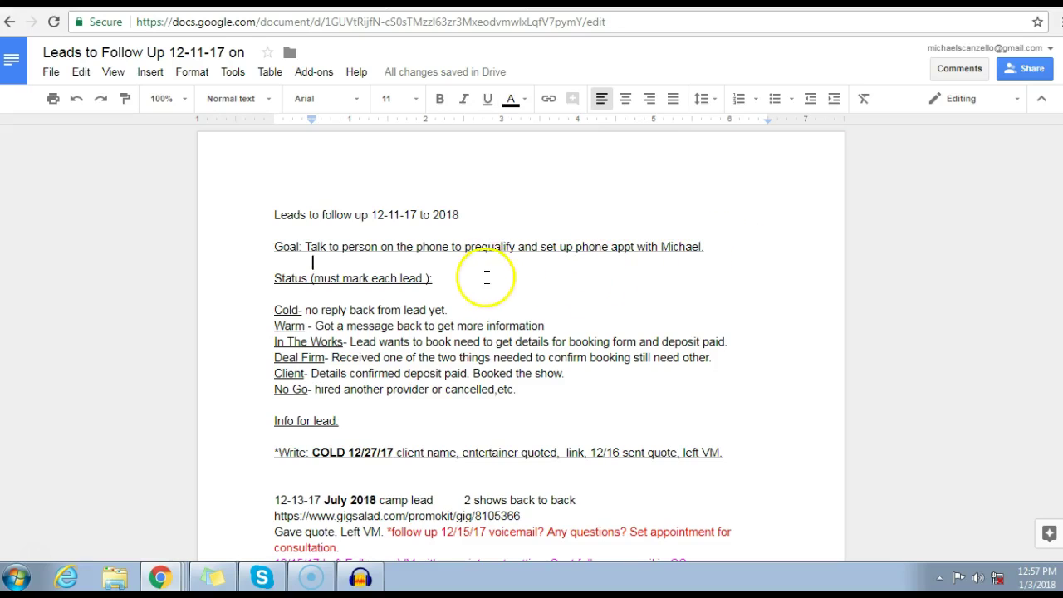
{"action": "double_click", "coordinate": [474, 309]}
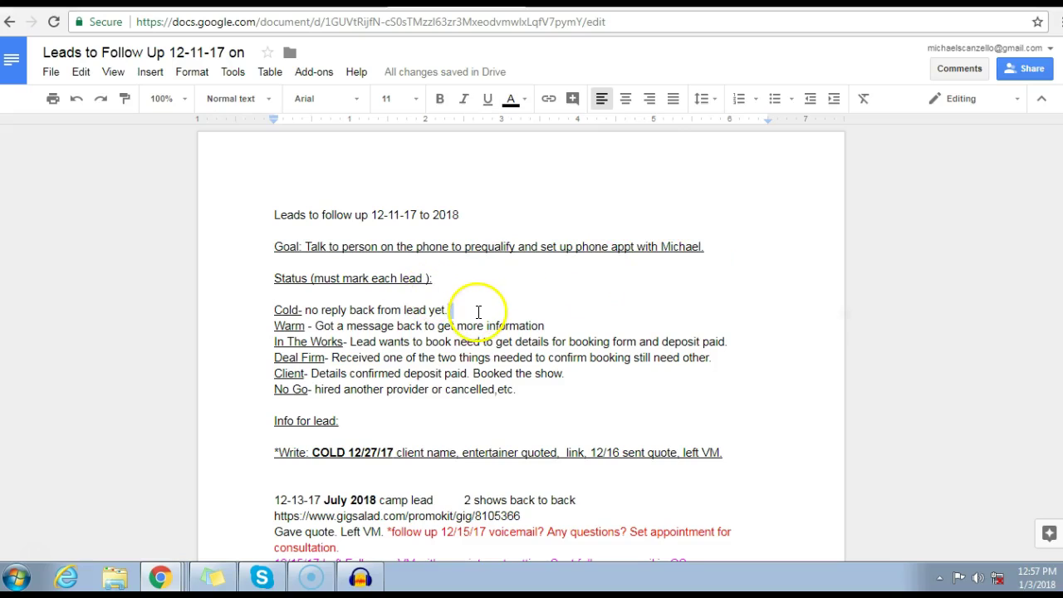
{"action": "left_click", "coordinate": [525, 391]}
{"action": "key", "text": "Down"}
{"action": "left_click", "coordinate": [501, 421]}
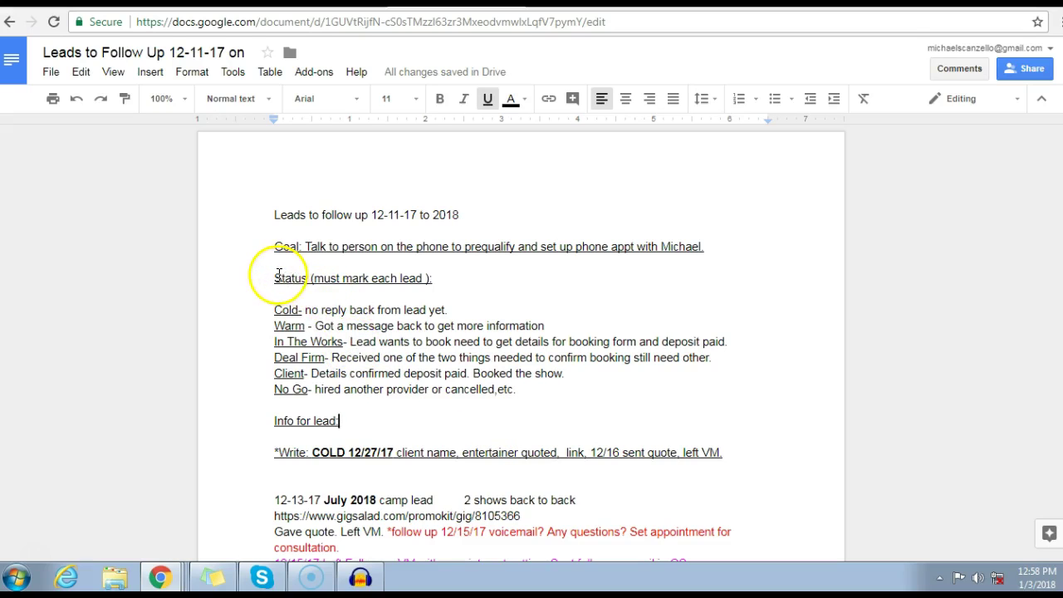
Step: Read the status definitions Warm, In The Works, Deal Firm, Client and No Go, down to the "Info for lead" heading
{"action": "left_click_drag", "start_coordinate": [274, 279], "coordinate": [309, 279]}
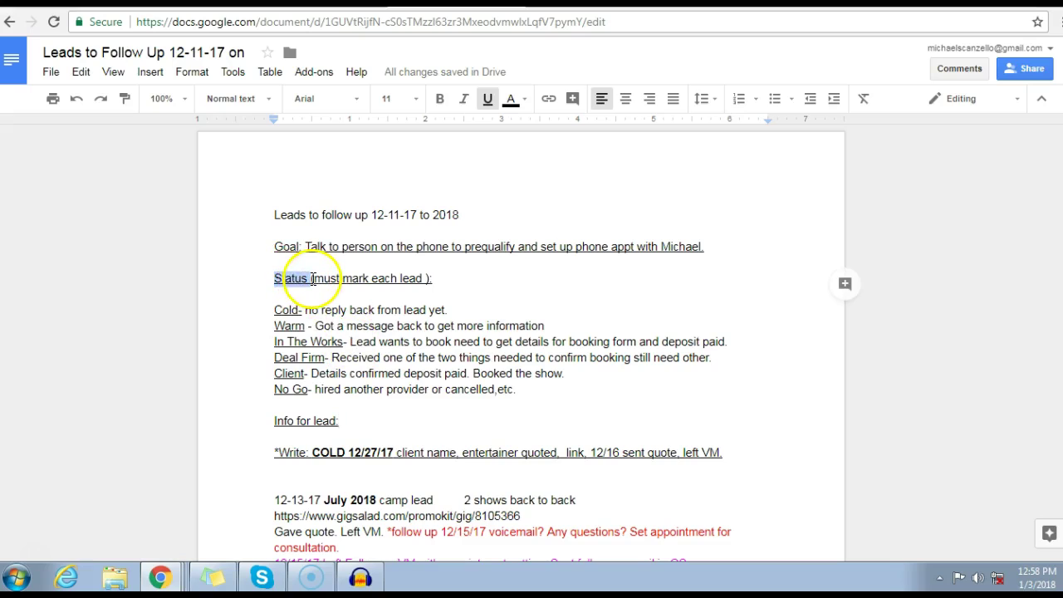
{"action": "left_click", "coordinate": [317, 328]}
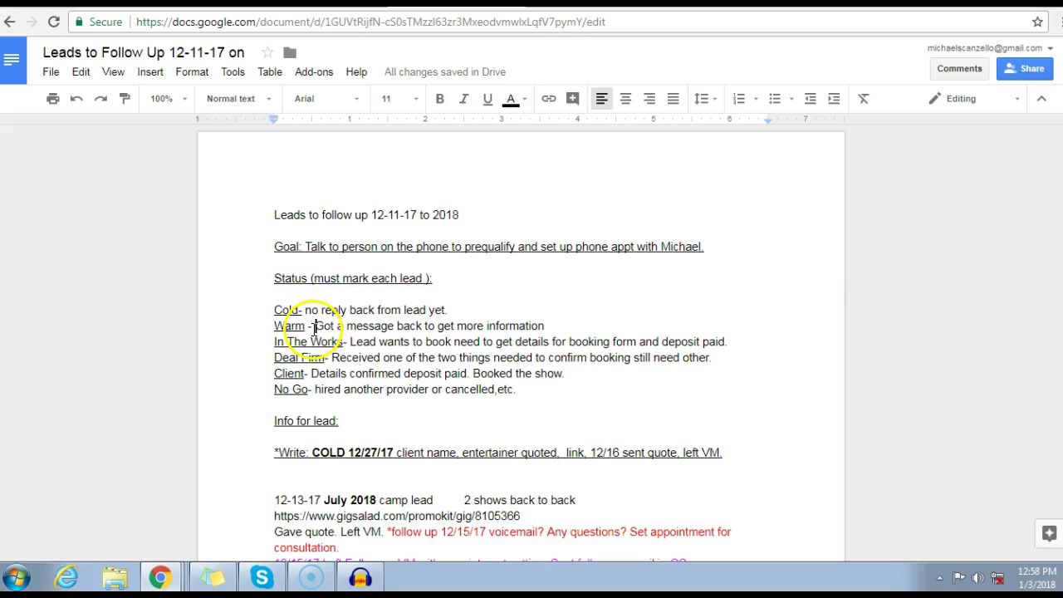
{"action": "left_click", "coordinate": [320, 343]}
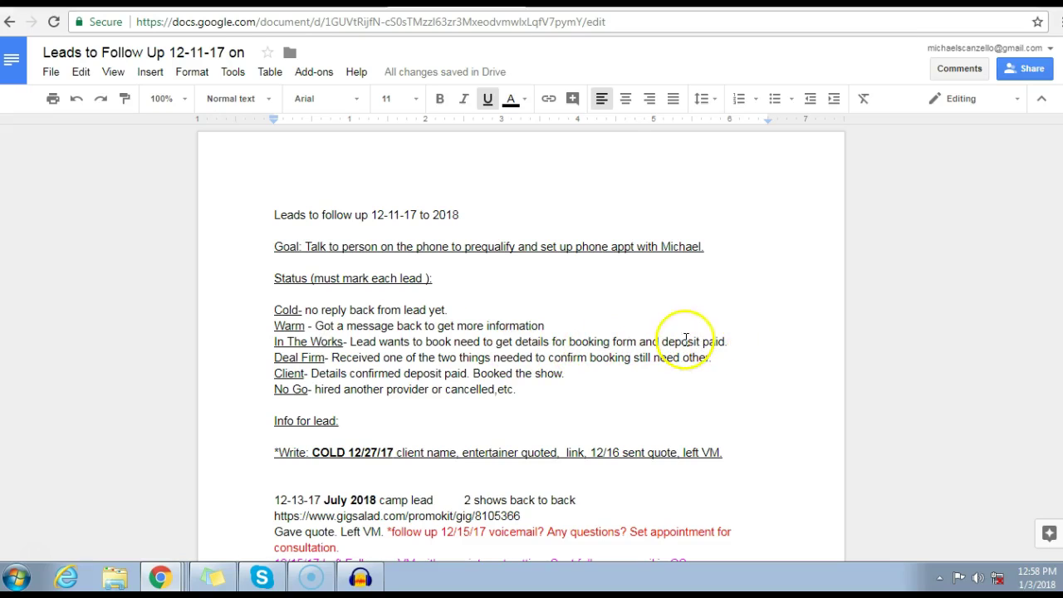
{"action": "left_click", "coordinate": [357, 354]}
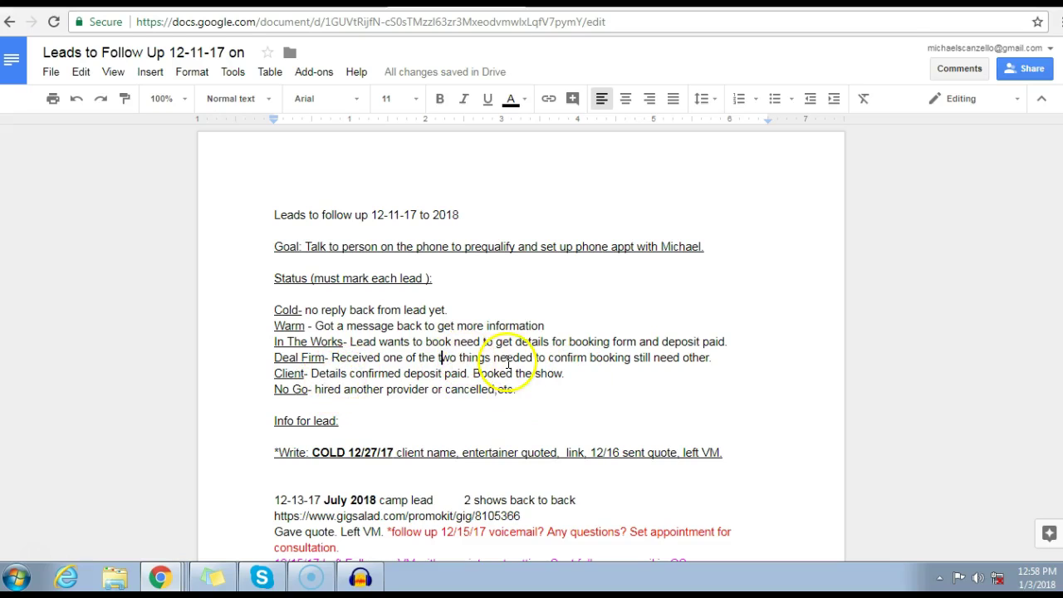
{"action": "left_click", "coordinate": [361, 373]}
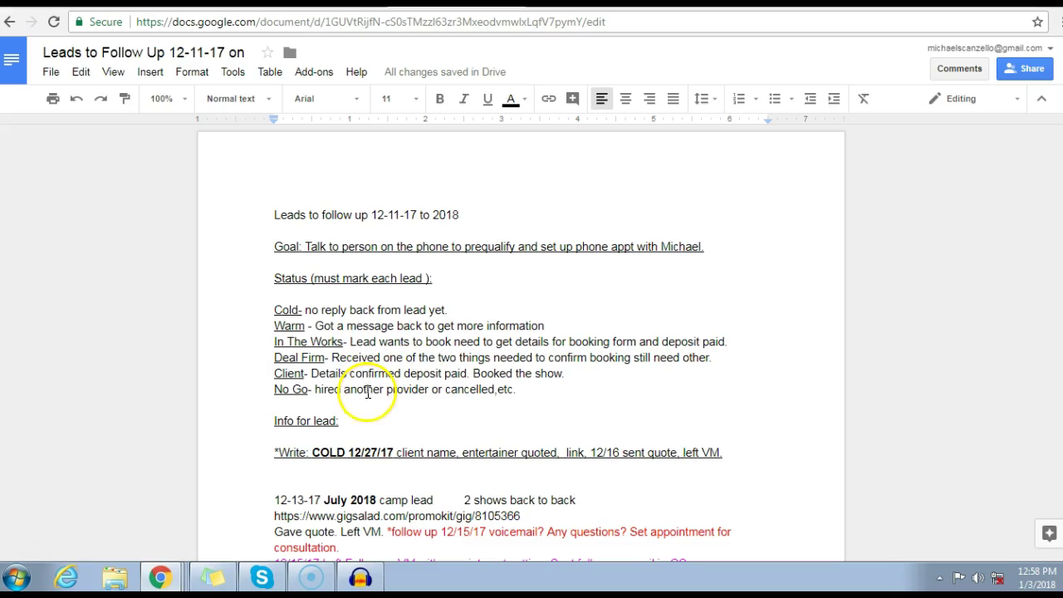
{"action": "left_click", "coordinate": [366, 390]}
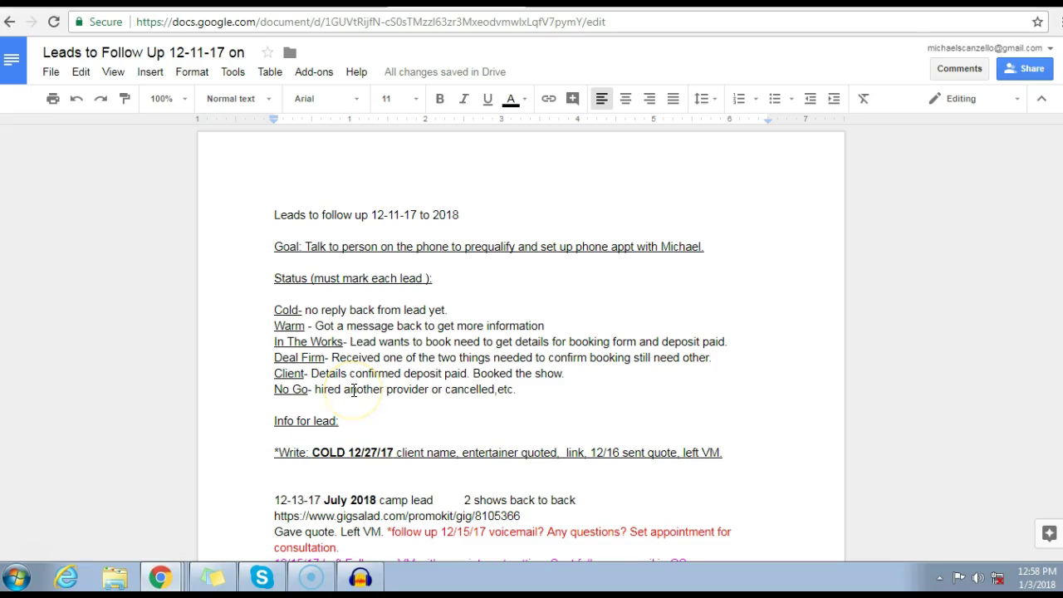
{"action": "double_click", "coordinate": [356, 421]}
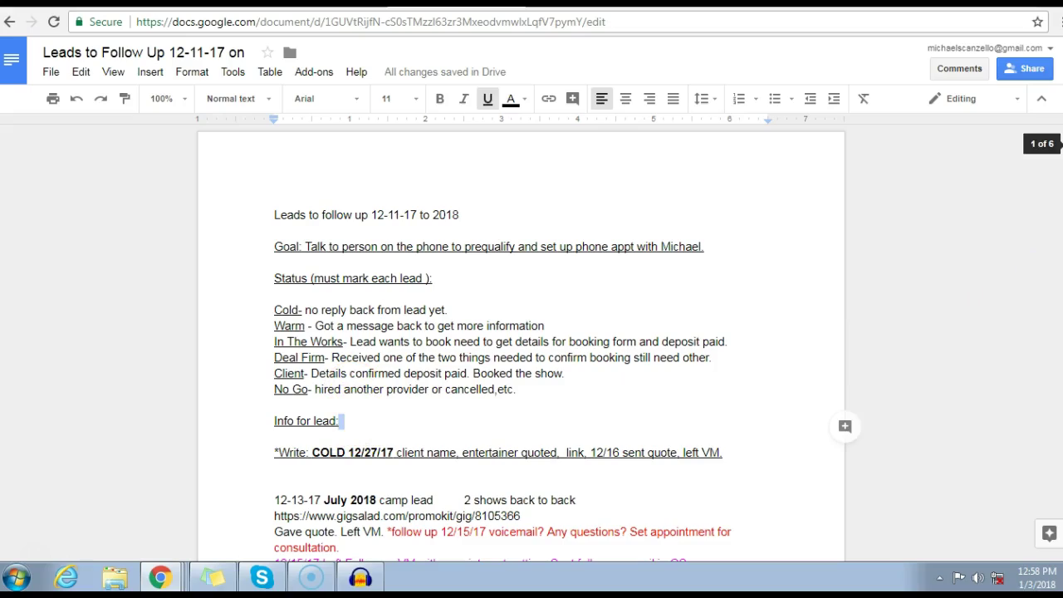
Step: Return to the new COLD entry at the end of the leads document and add a hyphen after the status
{"action": "scroll", "coordinate": [520, 340], "scroll_direction": "down", "scroll_amount": 15}
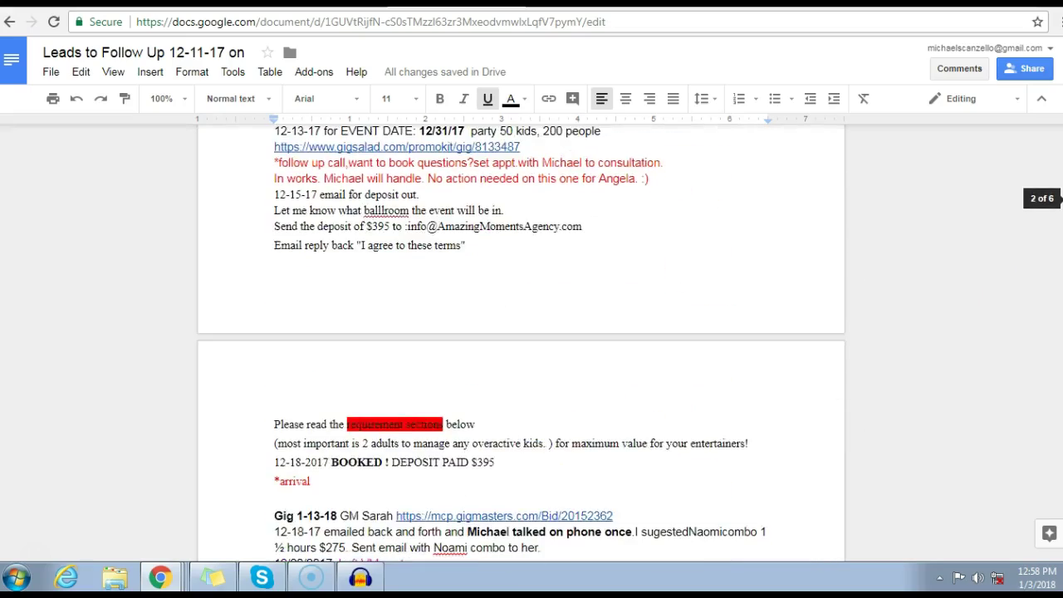
{"action": "scroll", "coordinate": [521, 341], "scroll_direction": "down", "scroll_amount": 18}
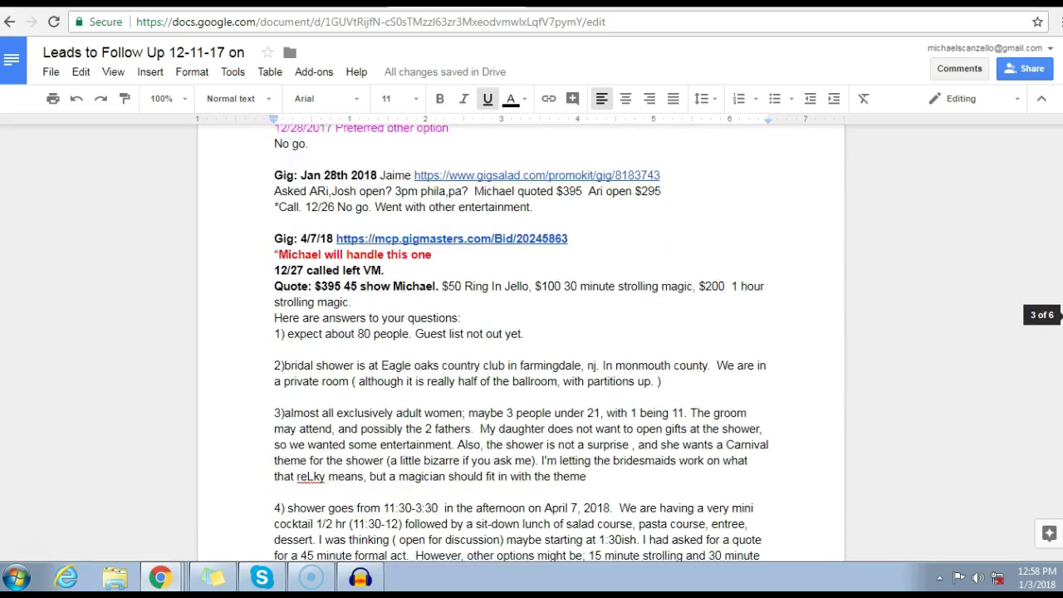
{"action": "scroll", "coordinate": [521, 340], "scroll_direction": "down", "scroll_amount": 15}
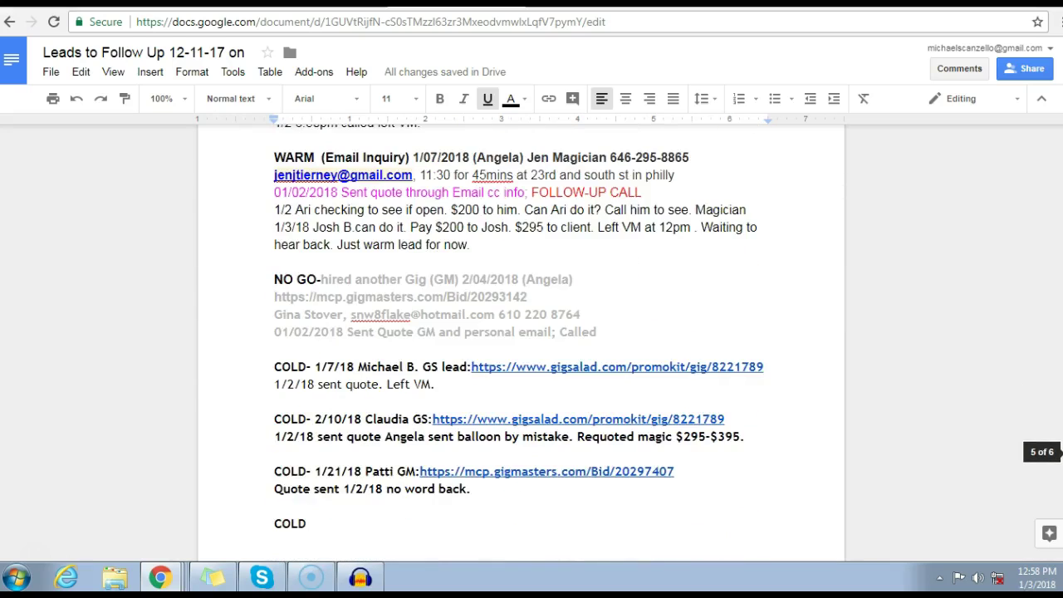
{"action": "scroll", "coordinate": [521, 340], "scroll_direction": "down", "scroll_amount": 1}
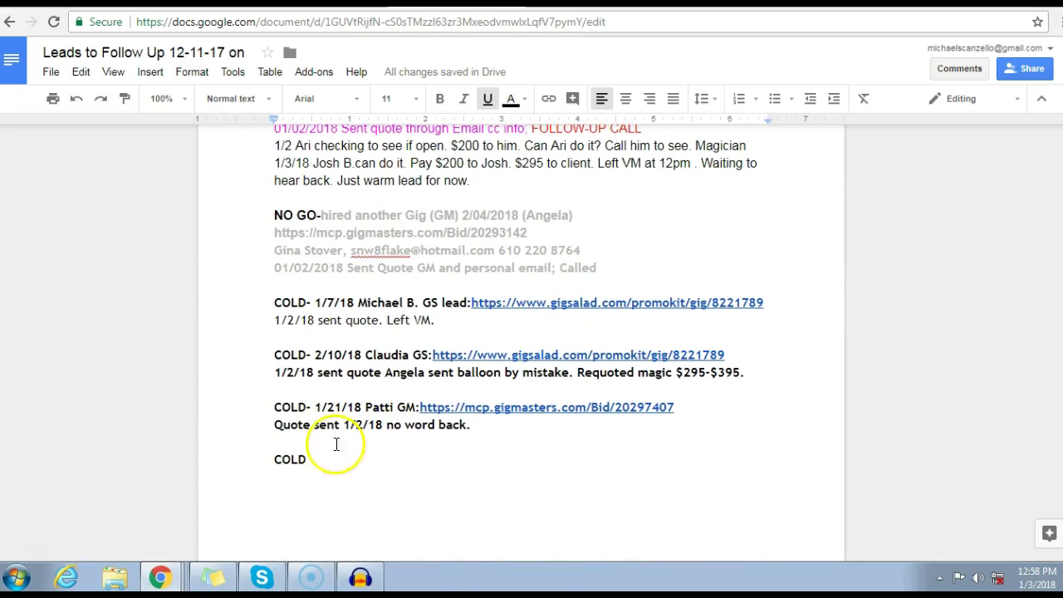
{"action": "left_click", "coordinate": [306, 460]}
{"action": "type", "text": "-"}
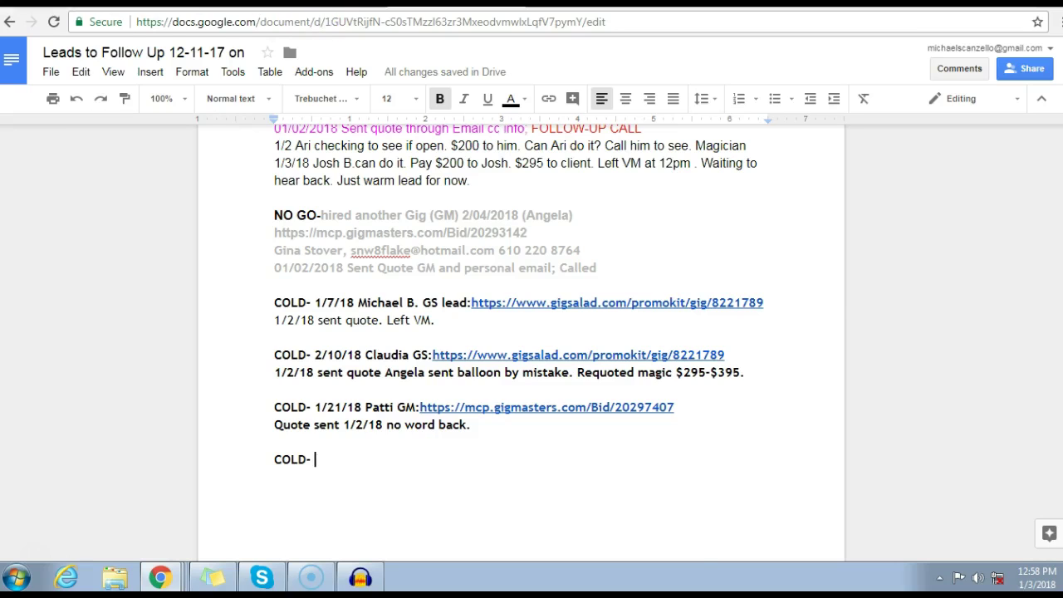
Step: Copy the gig's web address from GigSalad and add the event date 2-3-18, the client's first name and "GS:" to the COLD entry
{"action": "left_click", "coordinate": [327, 4]}
{"action": "key", "text": "ctrl+c"}
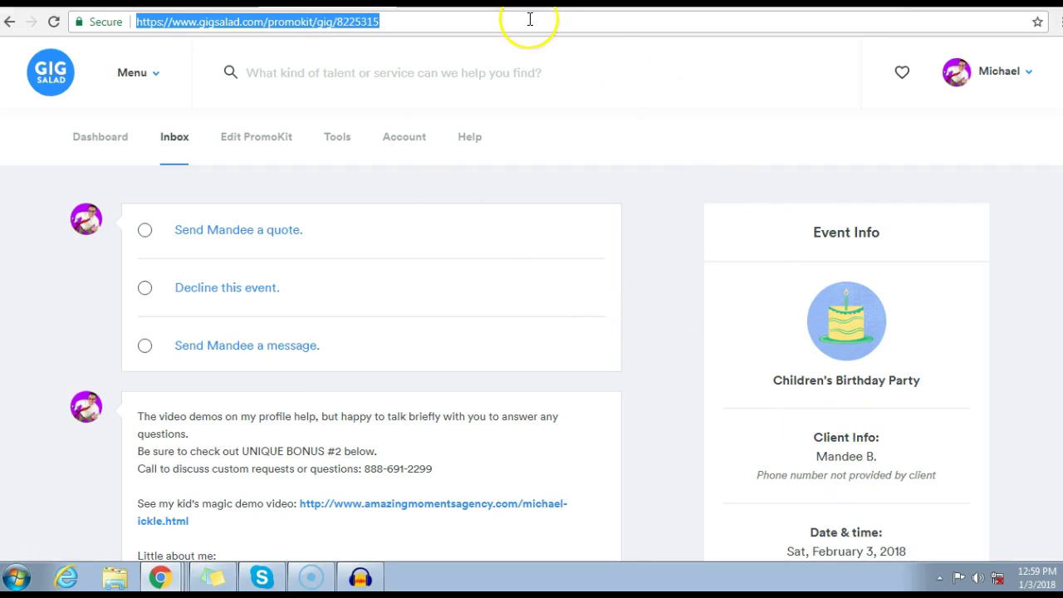
{"action": "left_click", "coordinate": [467, 4]}
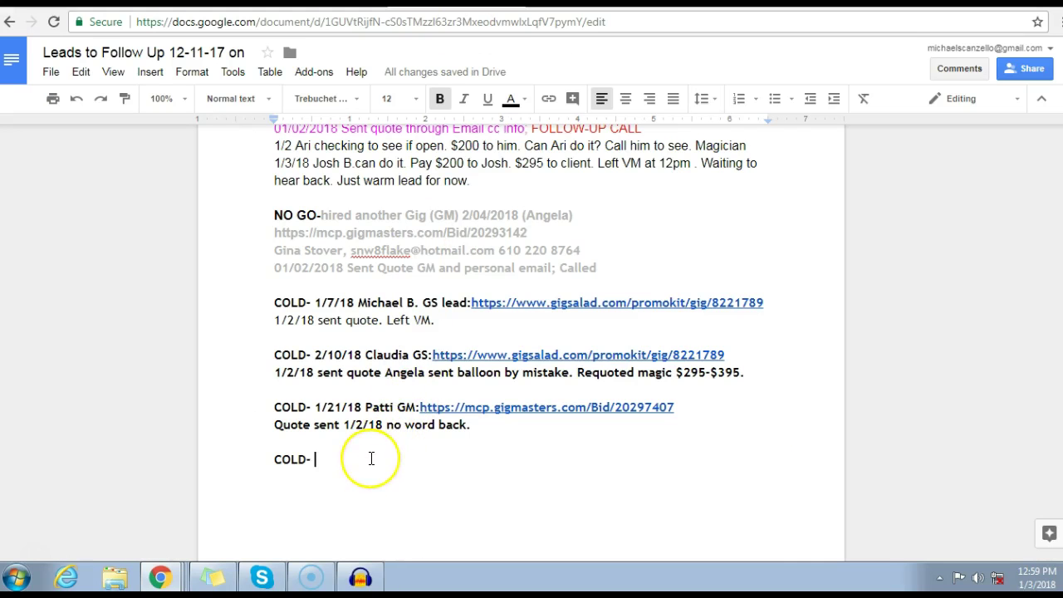
{"action": "type", "text": "3-18"}
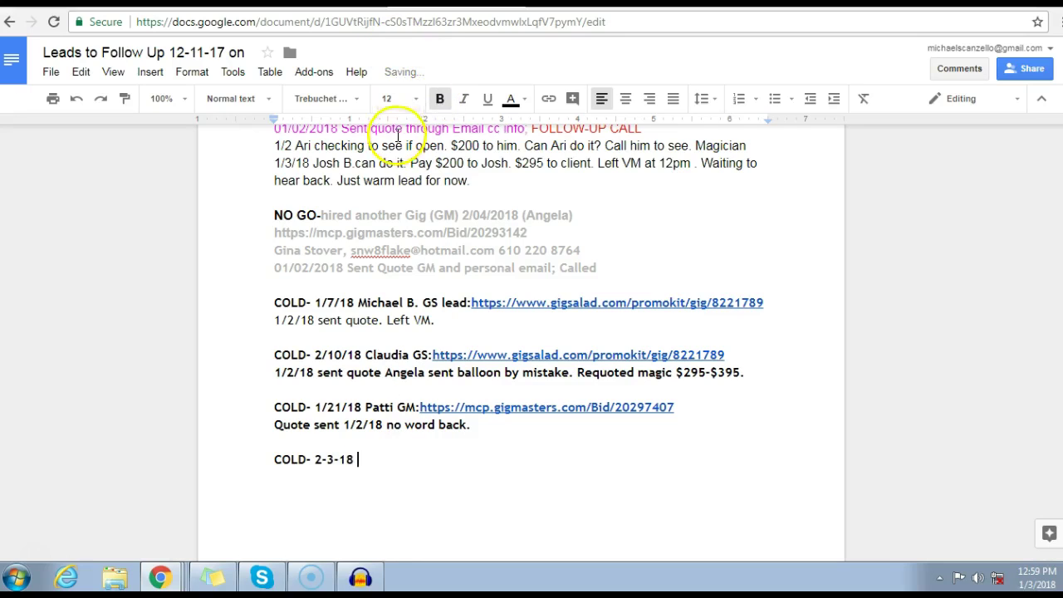
{"action": "type", "text": "Mandee GS:"}
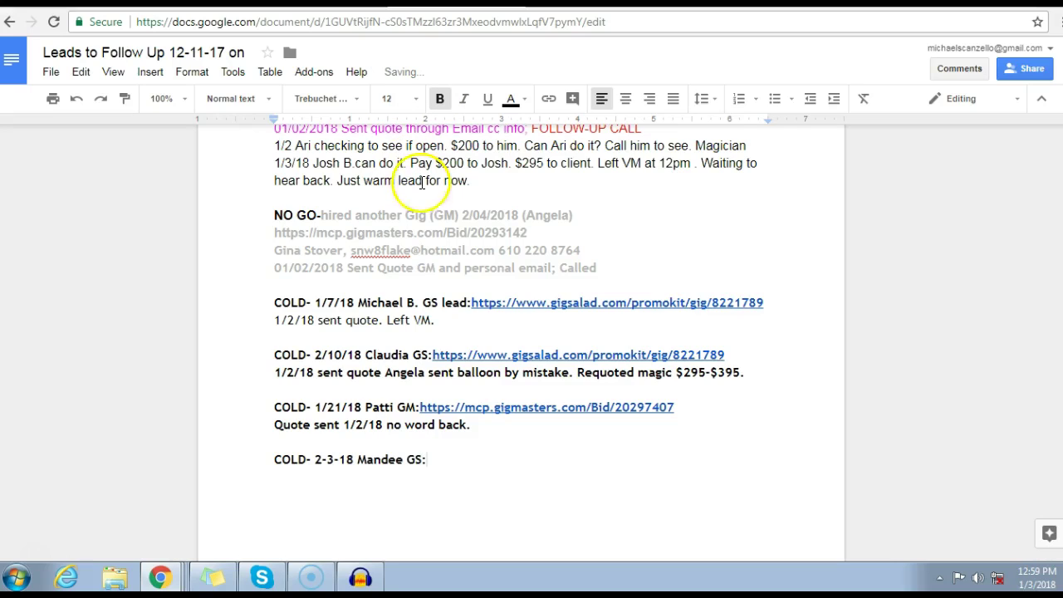
Step: Paste the copied GigSalad gig link after "GS:" and add the note "Gave quote in GS." on the line below
{"action": "double_click", "coordinate": [449, 461]}
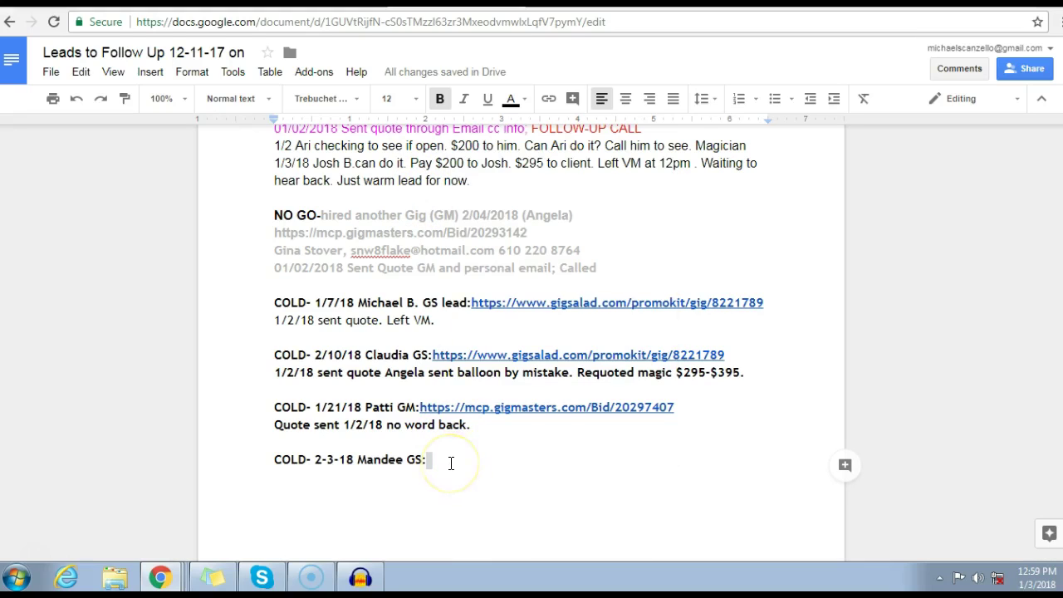
{"action": "right_click", "coordinate": [451, 463]}
{"action": "left_click", "coordinate": [537, 238]}
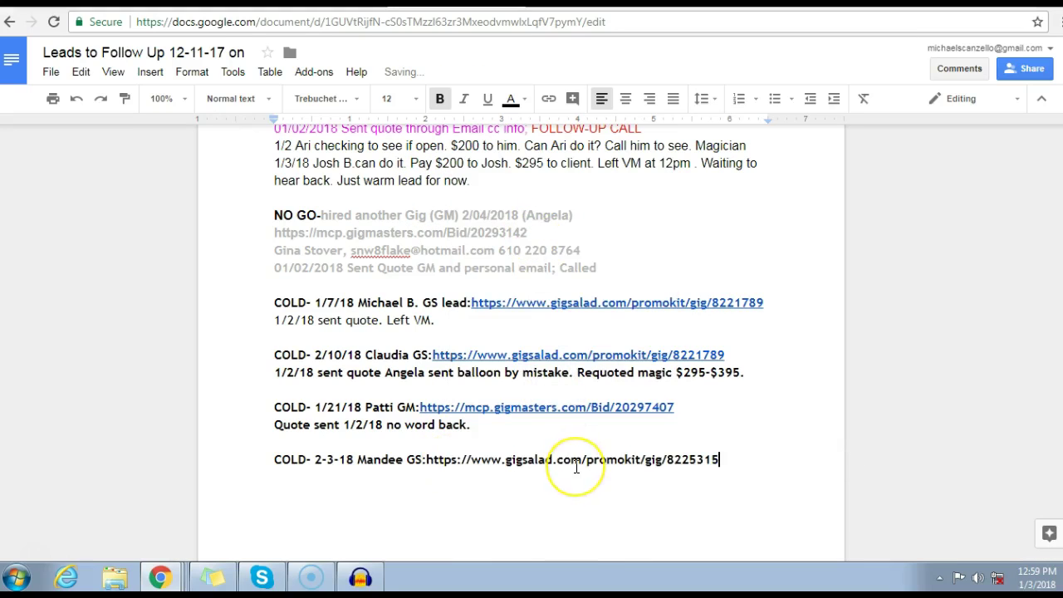
{"action": "key", "text": "Return"}
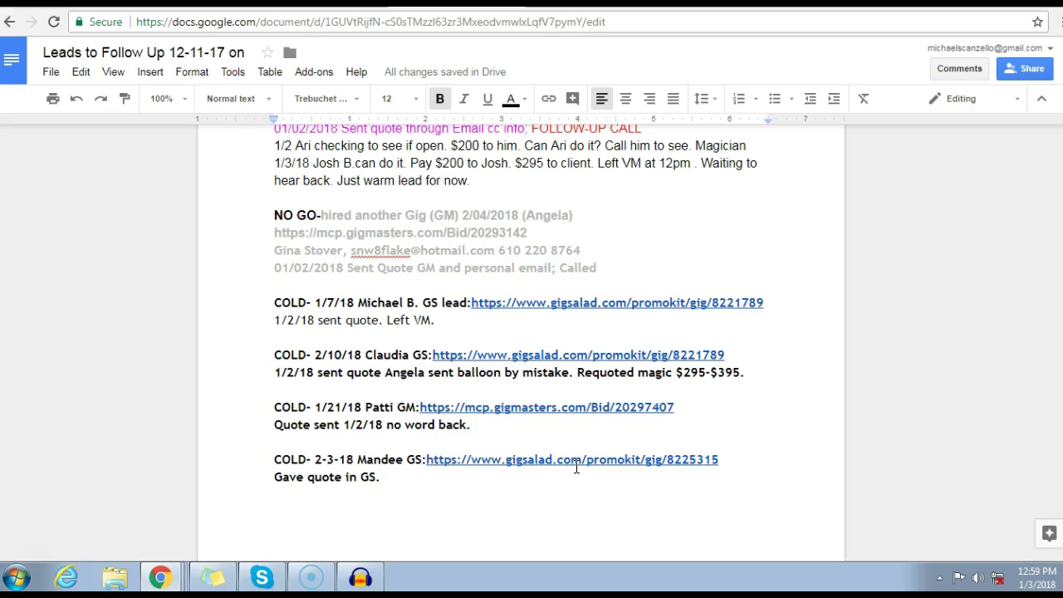
{"action": "left_click", "coordinate": [402, 479]}
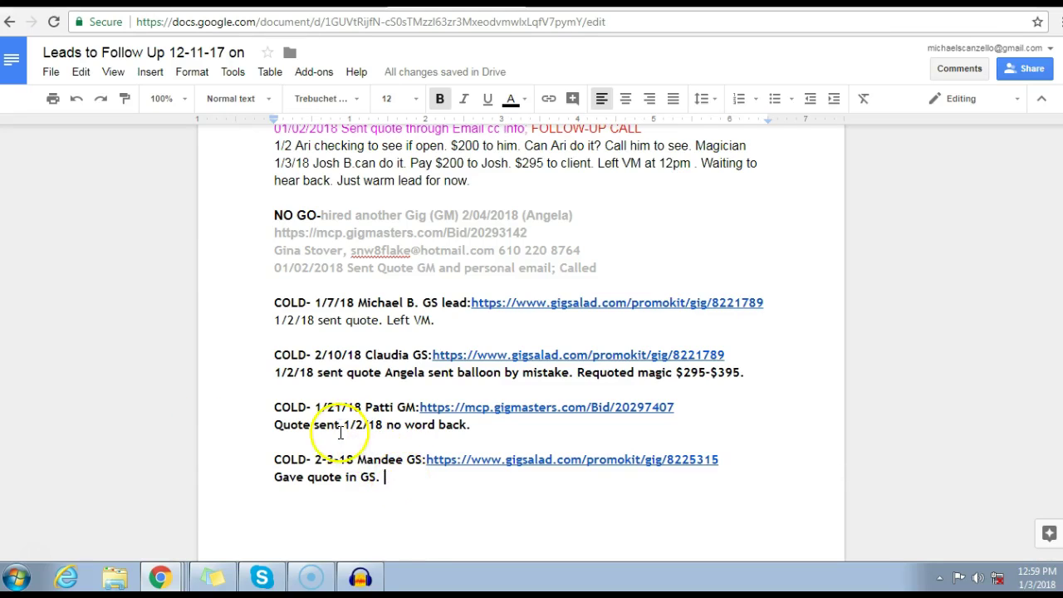